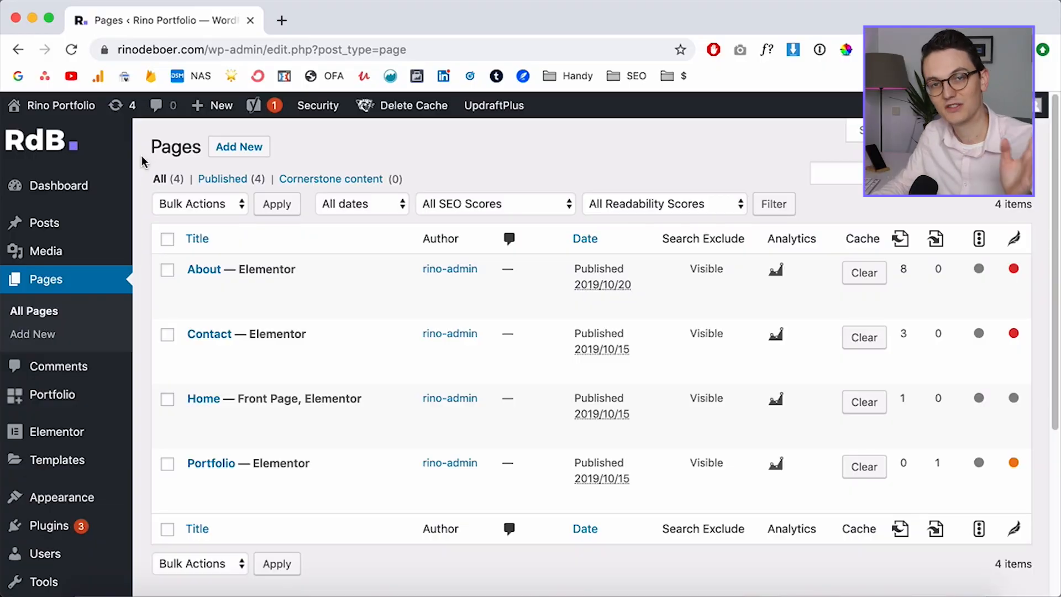
Switch to Adobe XD and examine the Services – 6 portfolio page layout, from its header down to the other projects section
scroll(145, 183, down, 5)
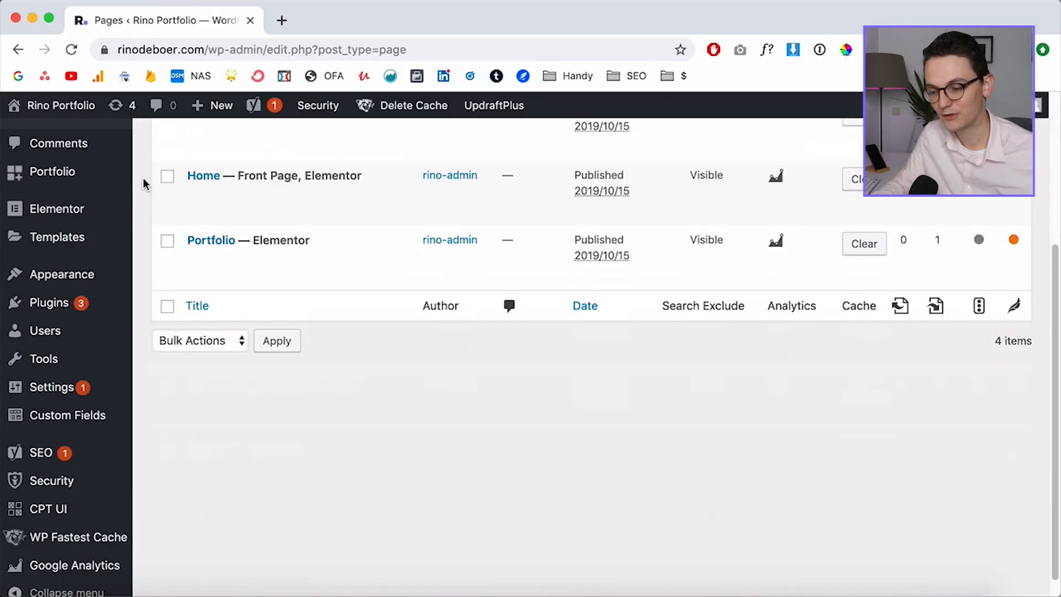
mouse_move(82, 397)
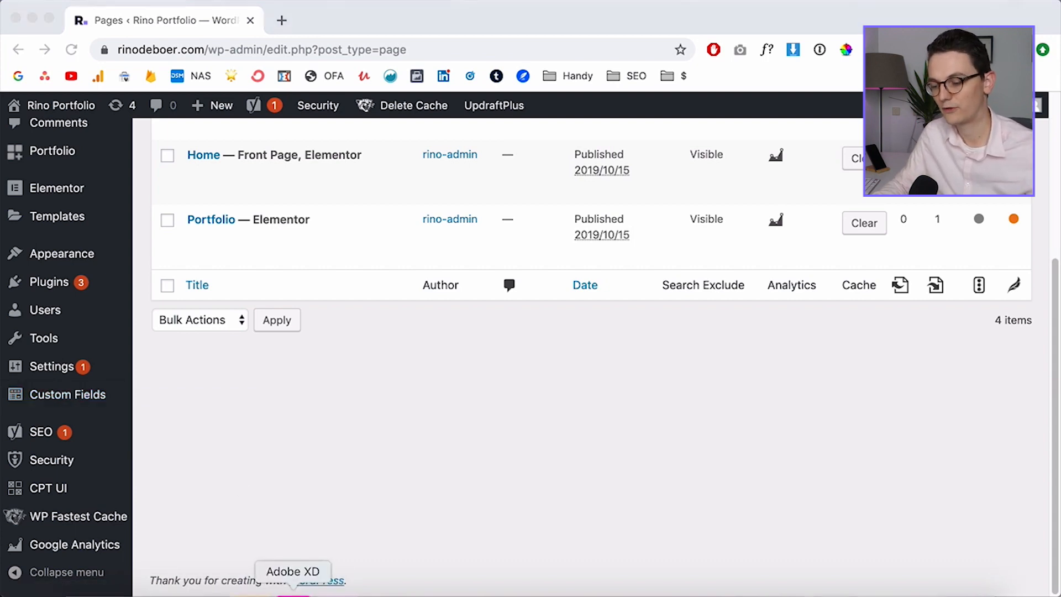
click(530, 578)
scroll(590, 230, up, 1)
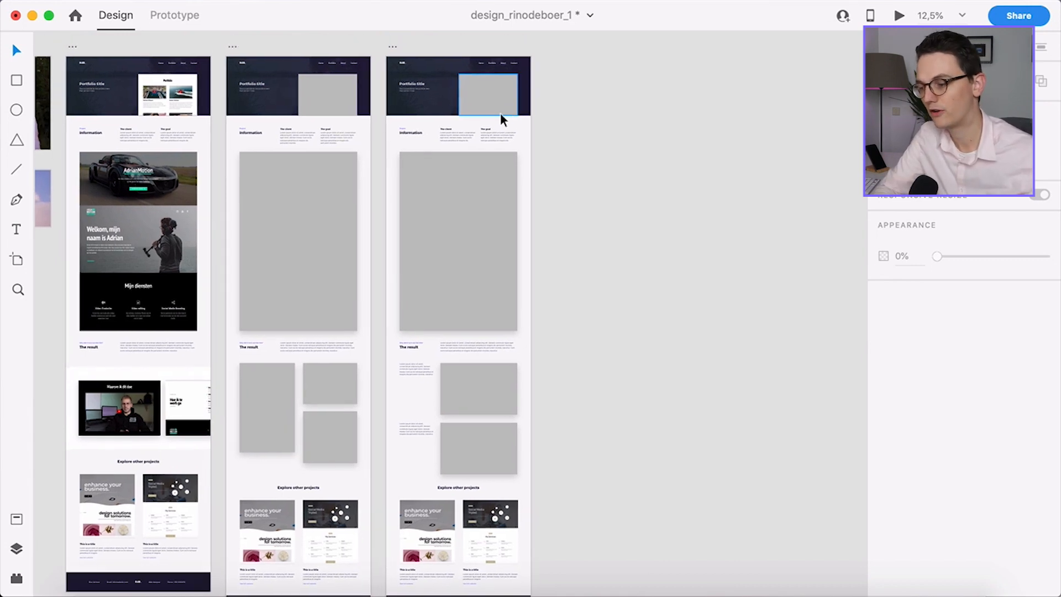
scroll(500, 113, up, 1)
scroll(488, 105, up, 3)
scroll(487, 103, up, 2)
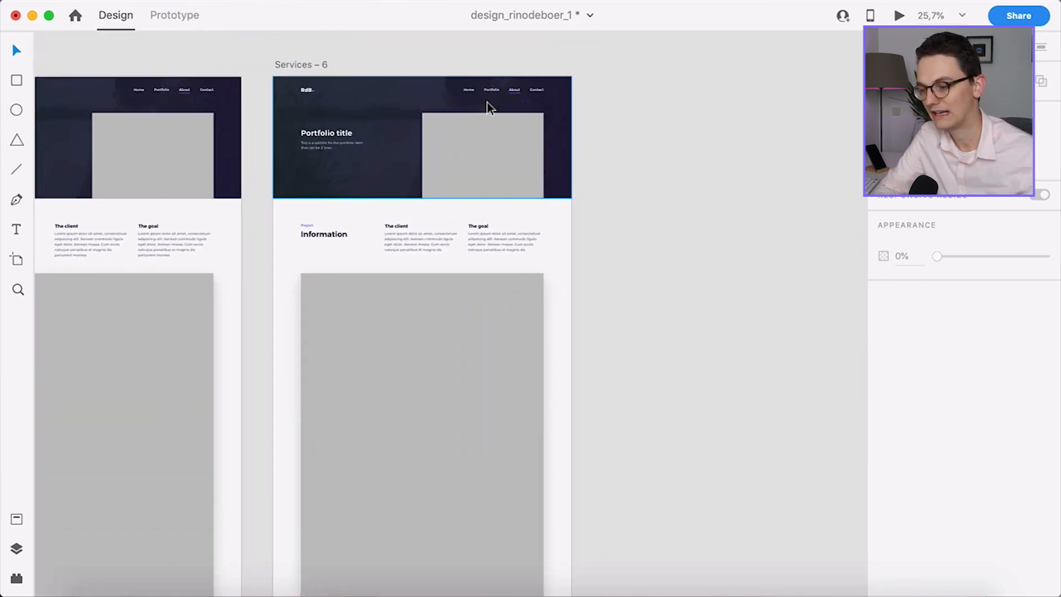
click(474, 162)
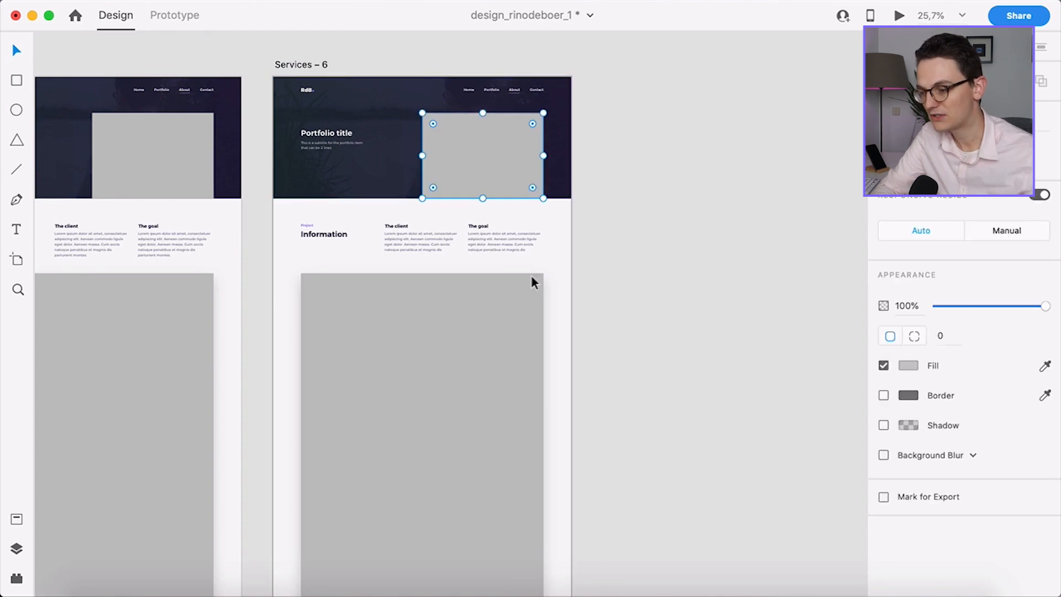
scroll(552, 310, down, 5)
click(473, 277)
scroll(595, 322, down, 10)
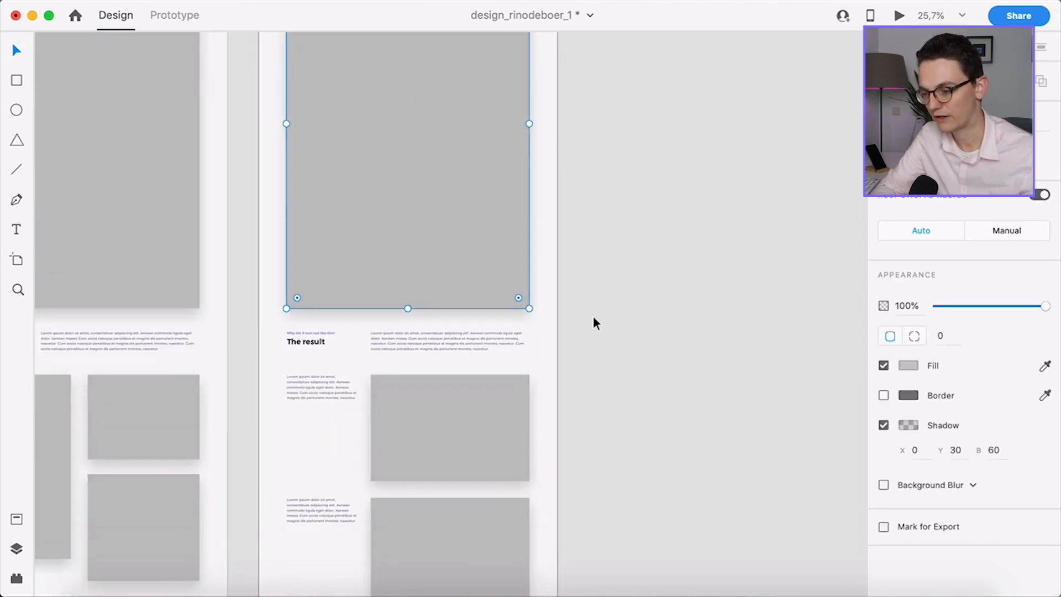
scroll(439, 348, down, 6)
scroll(440, 421, right, 2)
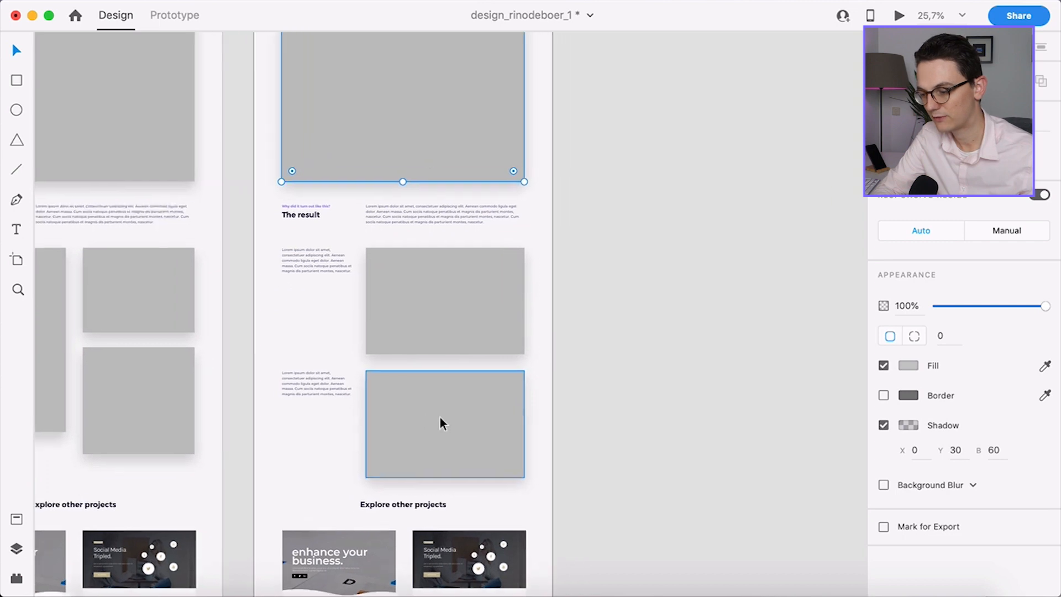
scroll(528, 355, up, 10)
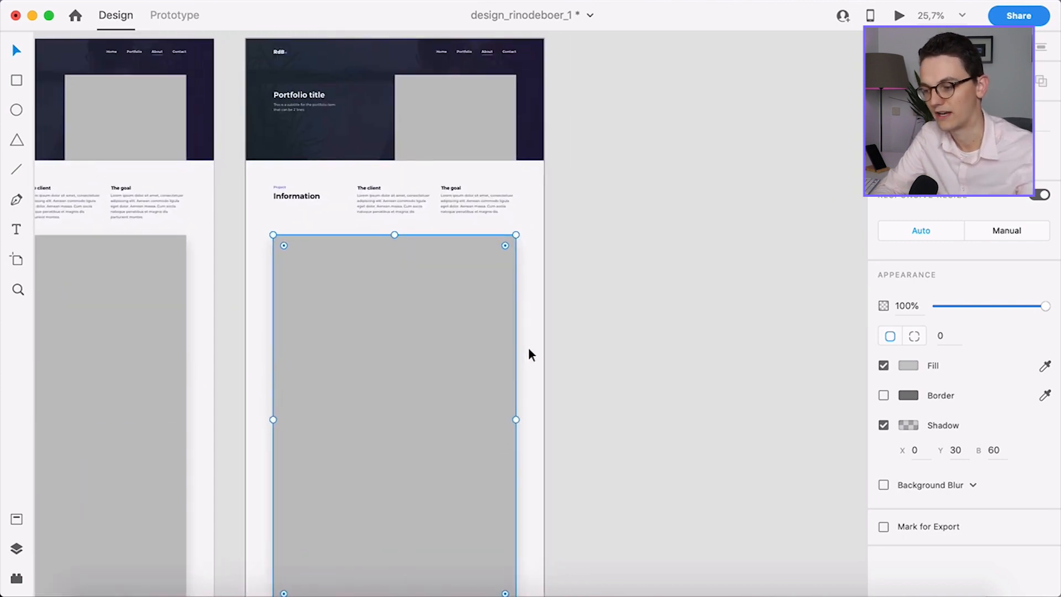
Switch to the portfolio items design document and examine the preview and page artboards of the website projects
click(582, 367)
scroll(584, 369, up, 2)
scroll(584, 369, down, 1)
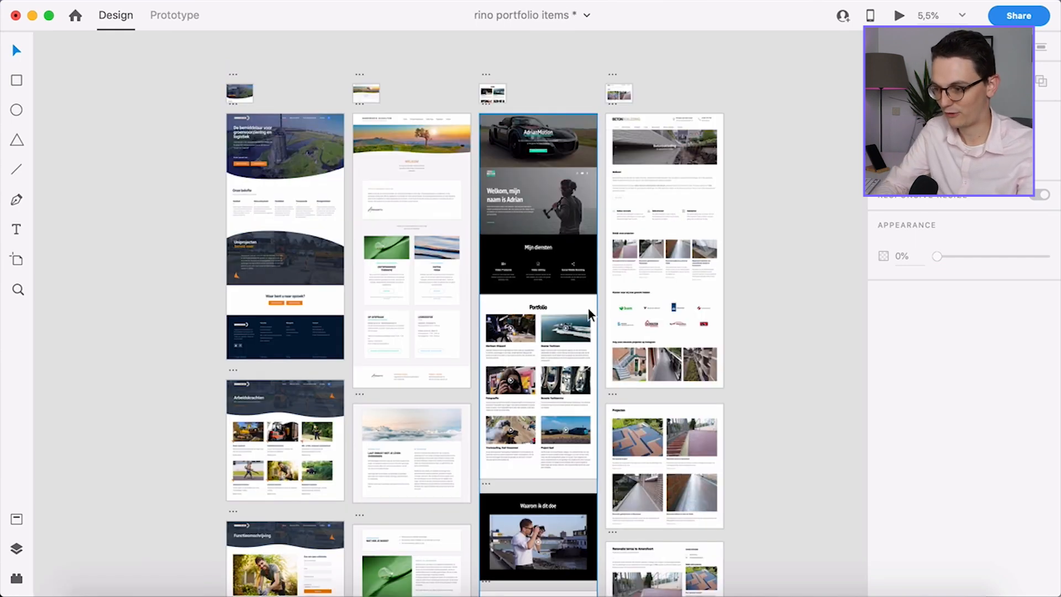
scroll(555, 327, right, 2)
scroll(558, 327, up, 1)
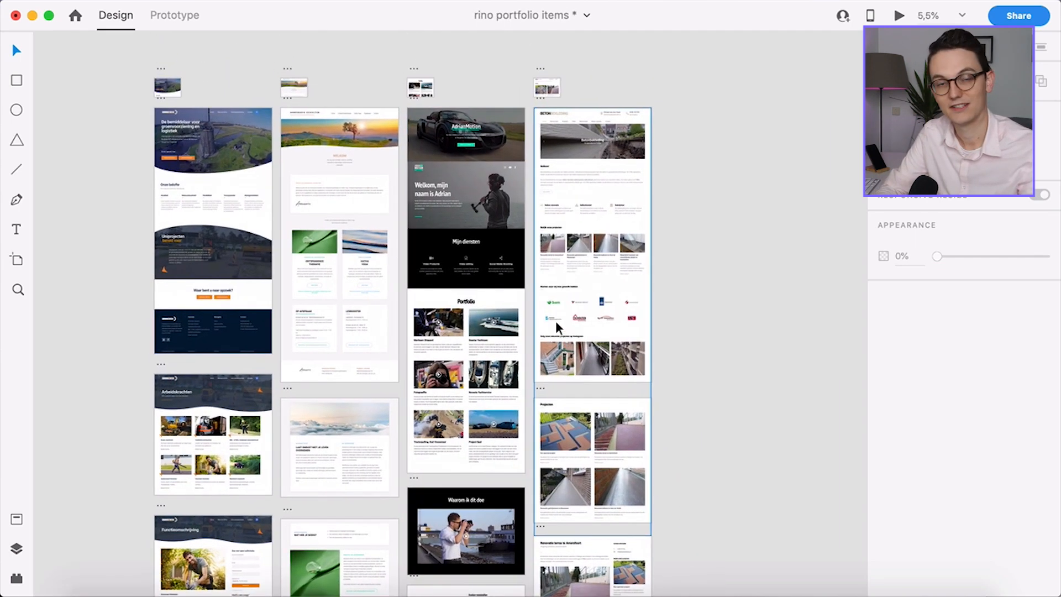
scroll(166, 58, up, 5)
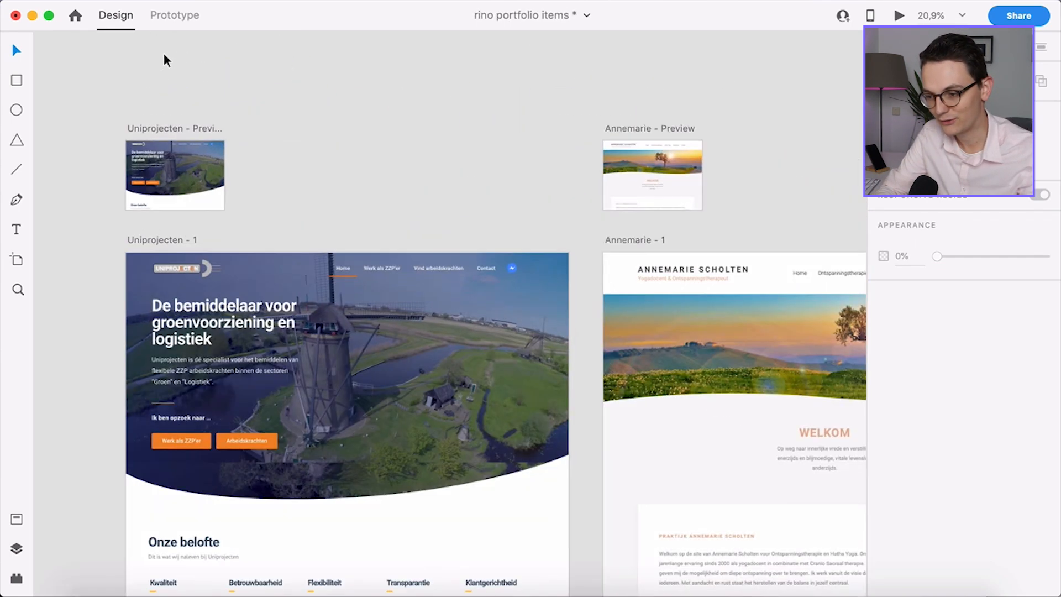
scroll(169, 182, up, 5)
scroll(167, 159, down, 6)
scroll(168, 160, down, 8)
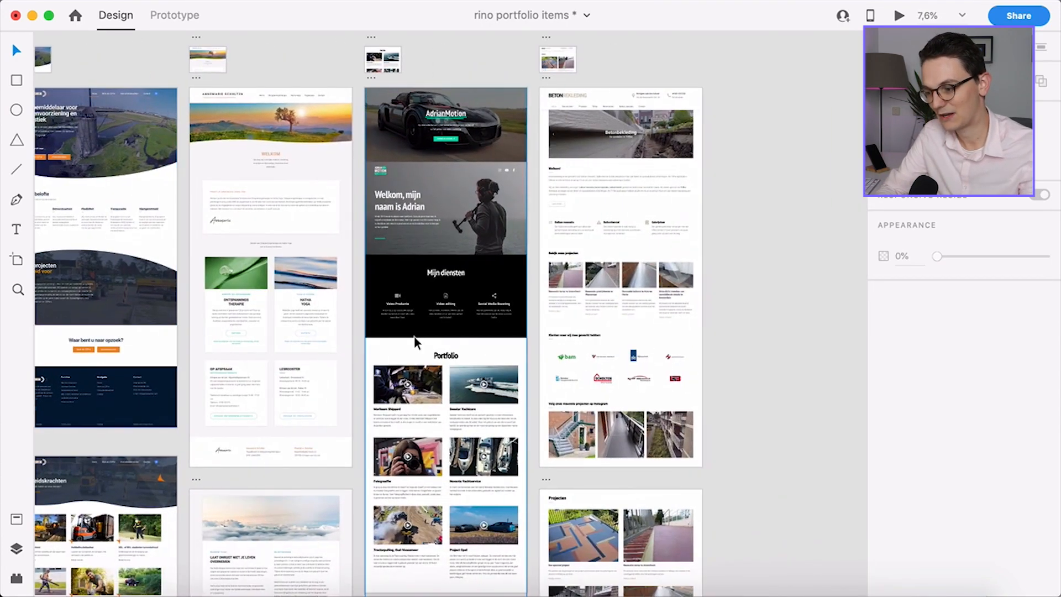
scroll(416, 343, left, 2)
scroll(632, 272, down, 1)
scroll(632, 272, up, 1)
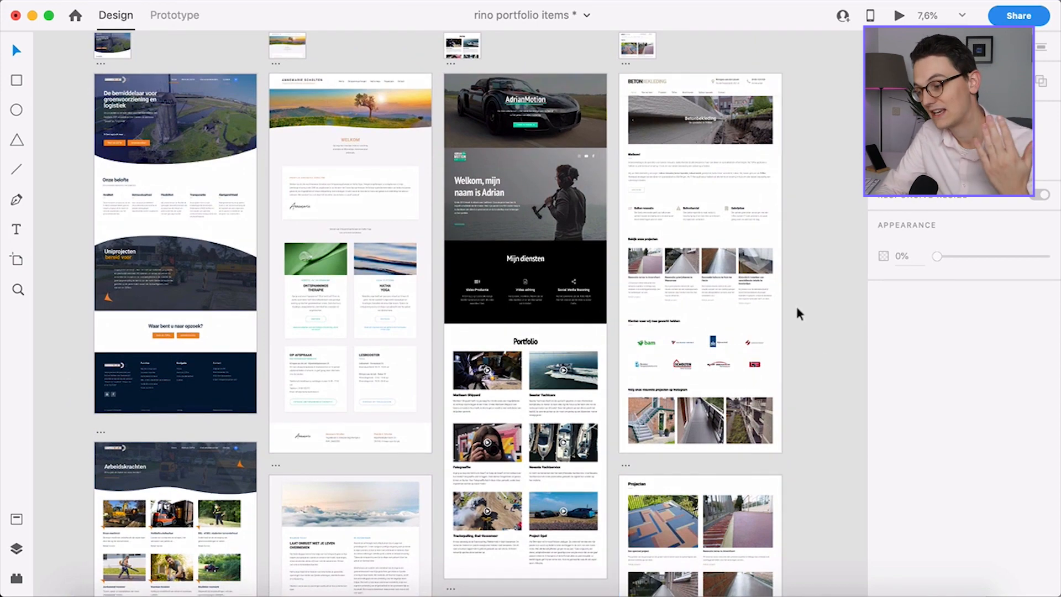
scroll(829, 368, down, 5)
scroll(829, 369, down, 3)
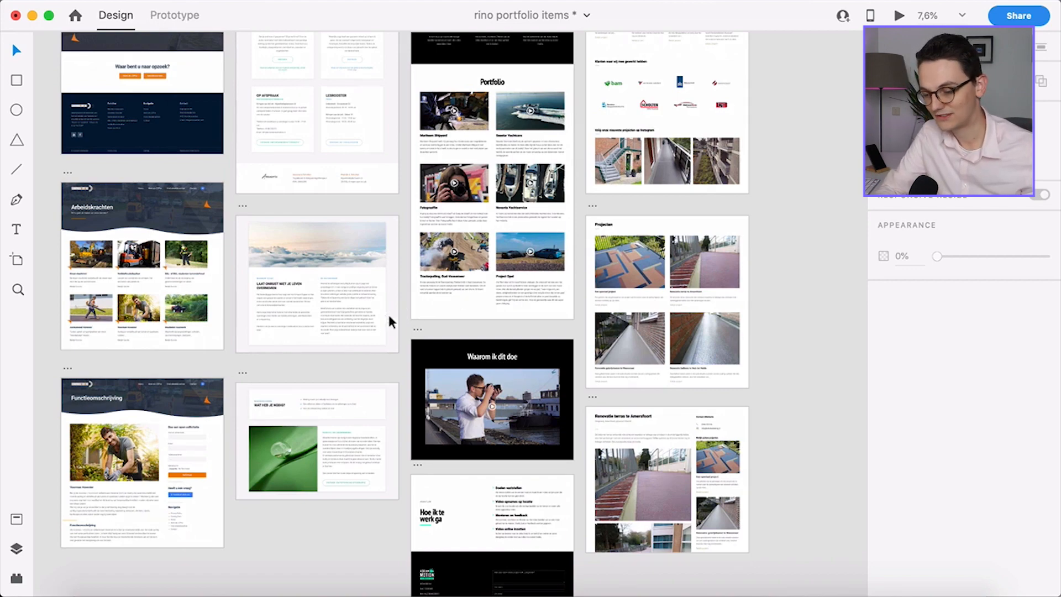
Switch to Chrome and open the Betonbekleding website portfolio item for editing in WordPress
click(178, 586)
scroll(147, 396, up, 3)
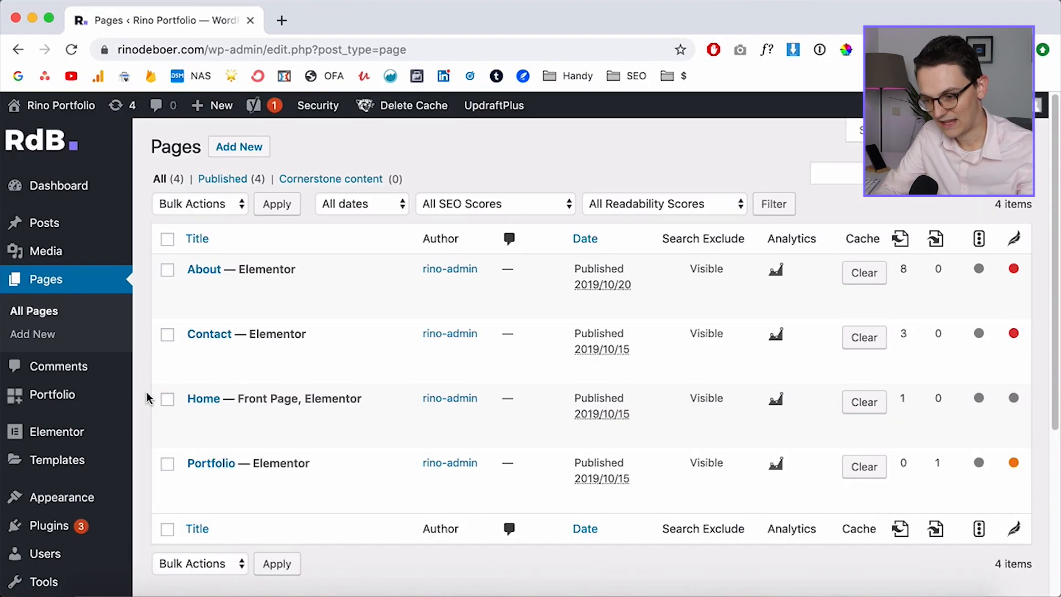
click(57, 398)
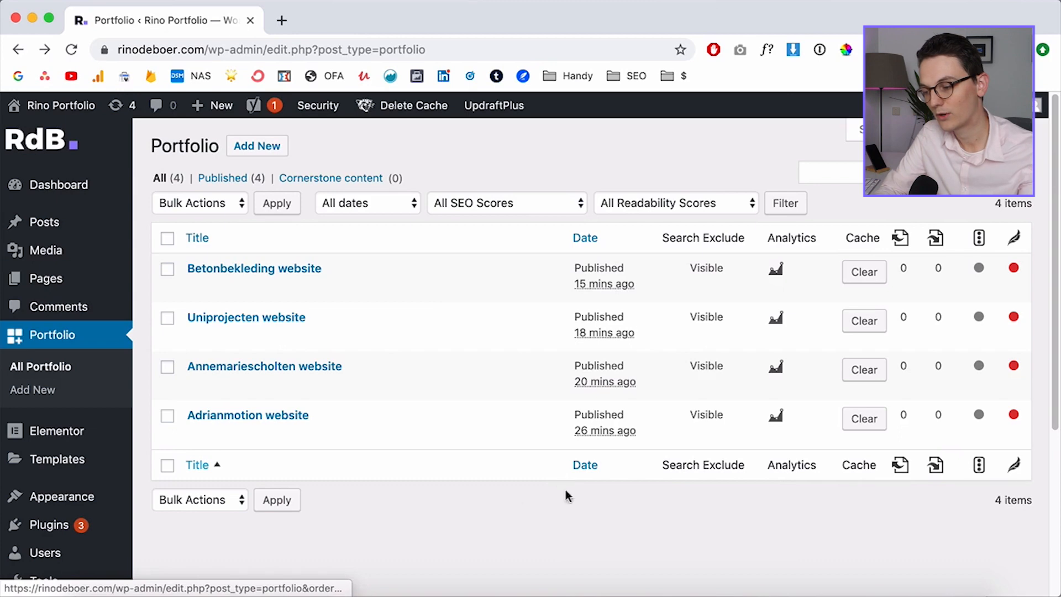
click(196, 288)
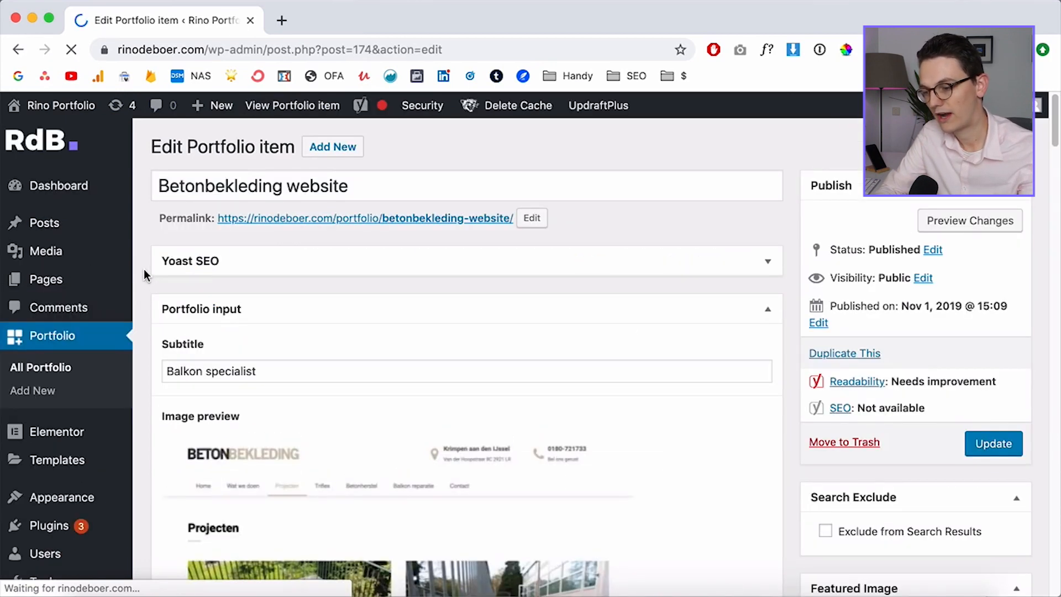
Examine the portfolio input fields of the Betonbekleding website item, from the subtitle and image preview to the highlight images
scroll(147, 276, down, 3)
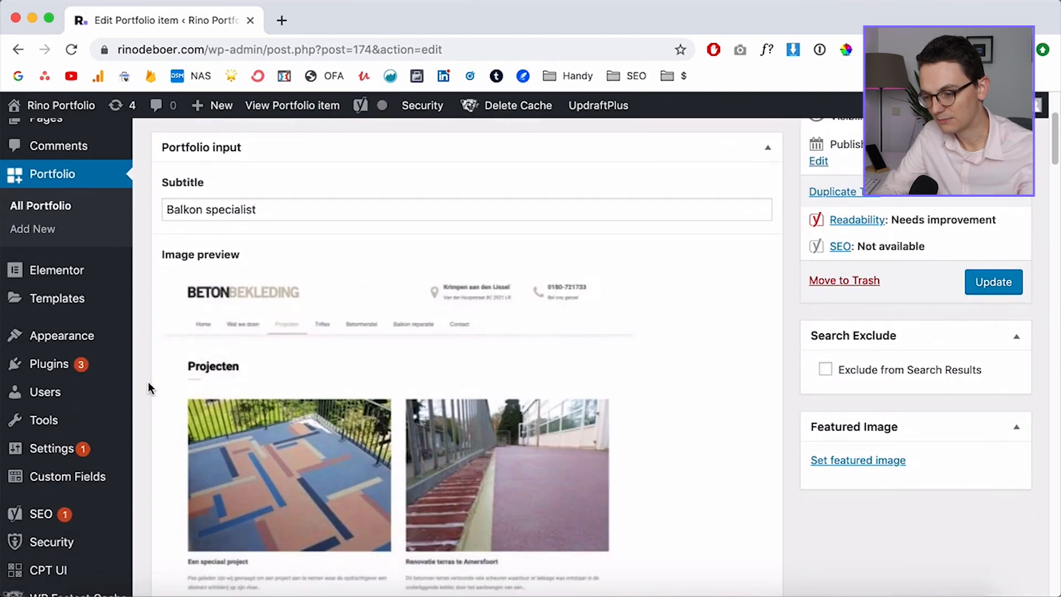
scroll(145, 360, down, 3)
scroll(155, 335, down, 4)
scroll(154, 337, down, 15)
scroll(155, 334, down, 20)
scroll(155, 338, down, 20)
scroll(155, 333, up, 15)
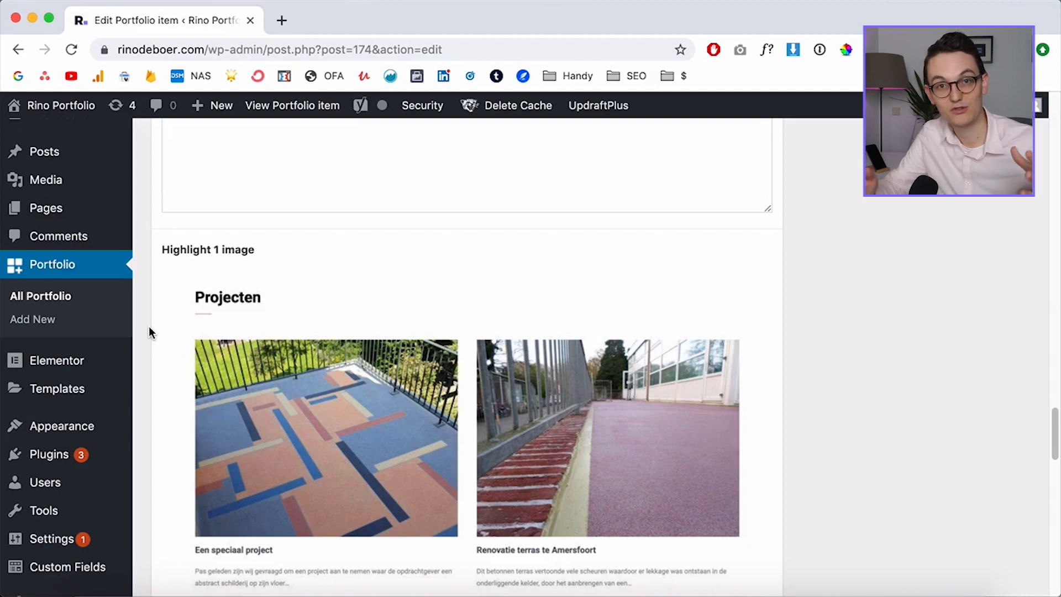
scroll(149, 332, down, 1)
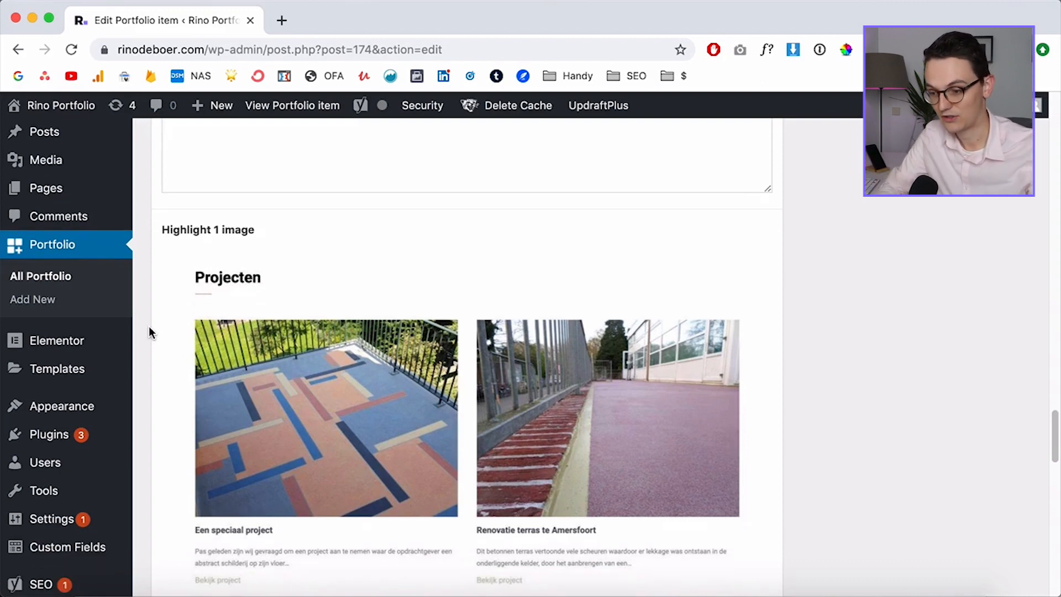
Open the Single templates in the Elementor Theme Builder and start a new single template
mouse_move(64, 374)
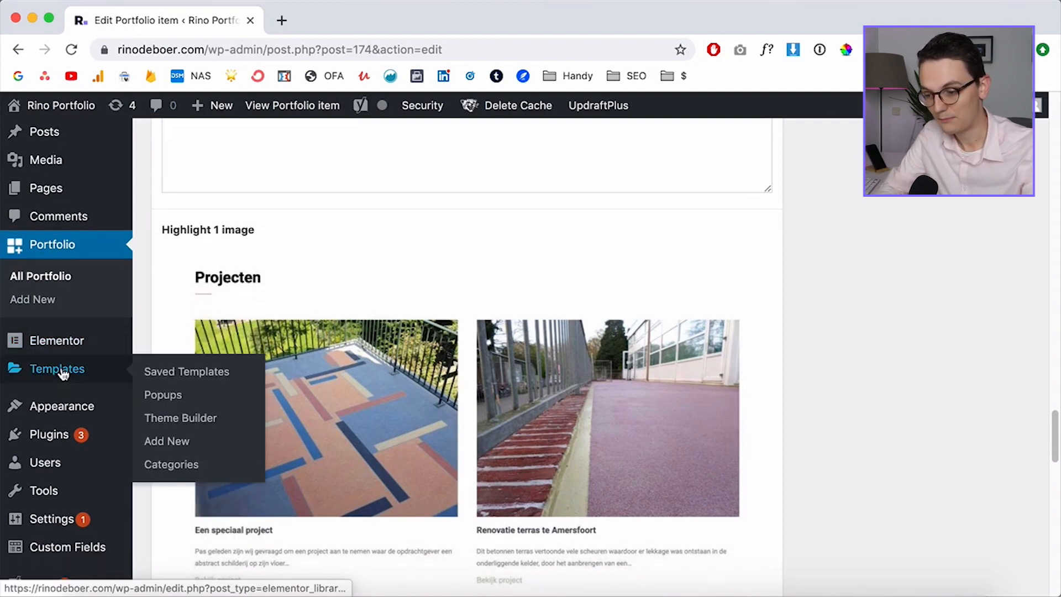
click(176, 420)
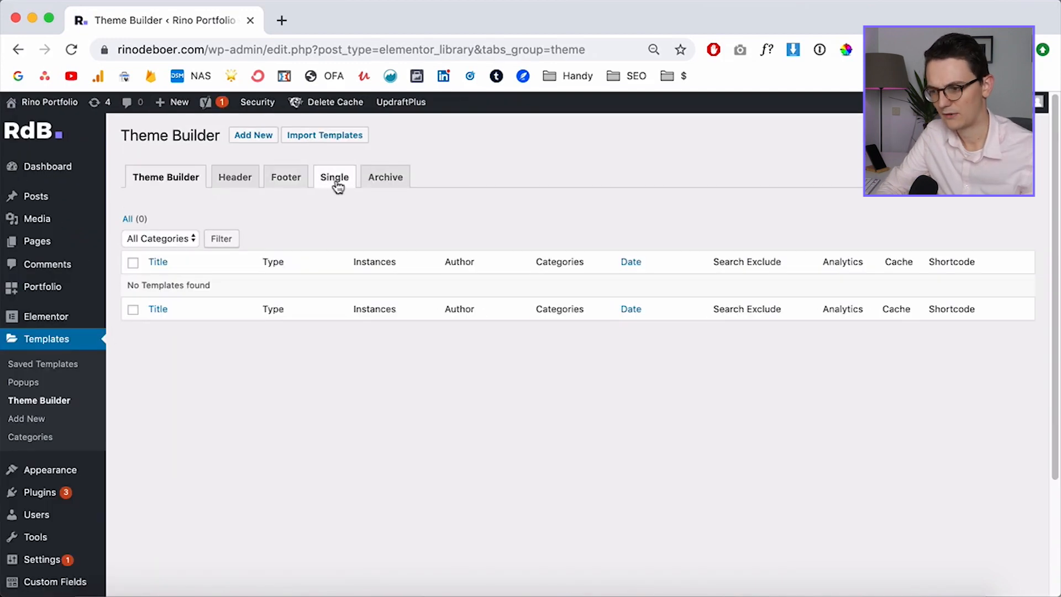
click(426, 200)
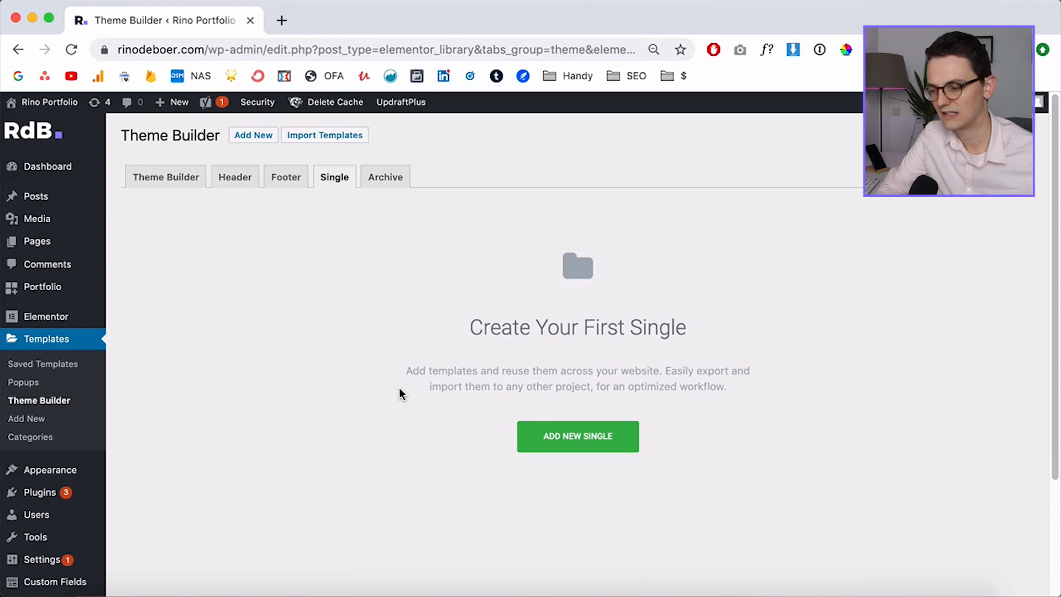
click(576, 427)
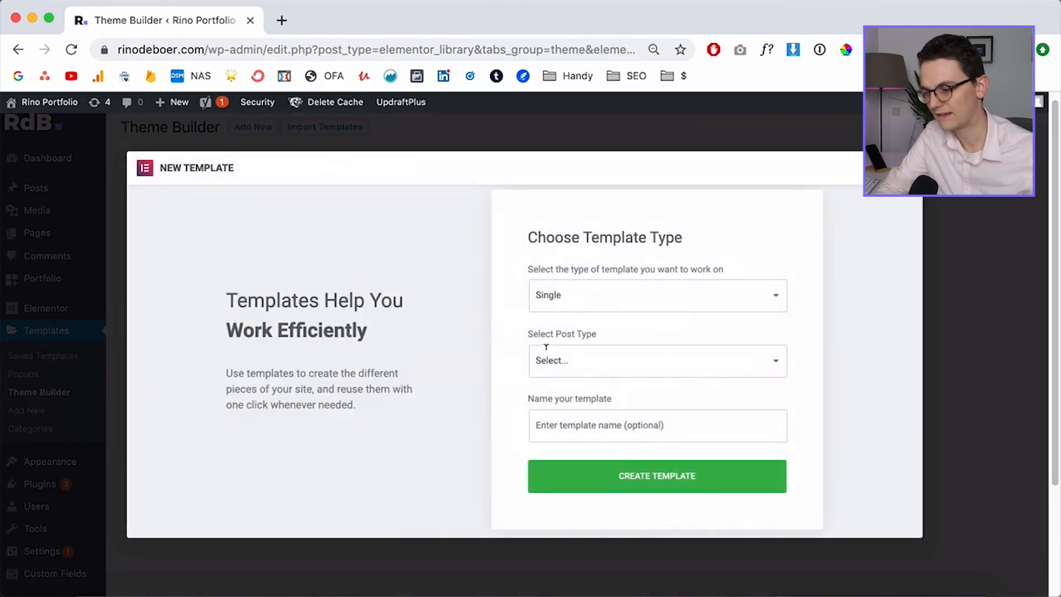
Set the new single template's post type to Portfolio item
scroll(508, 363, down, 1)
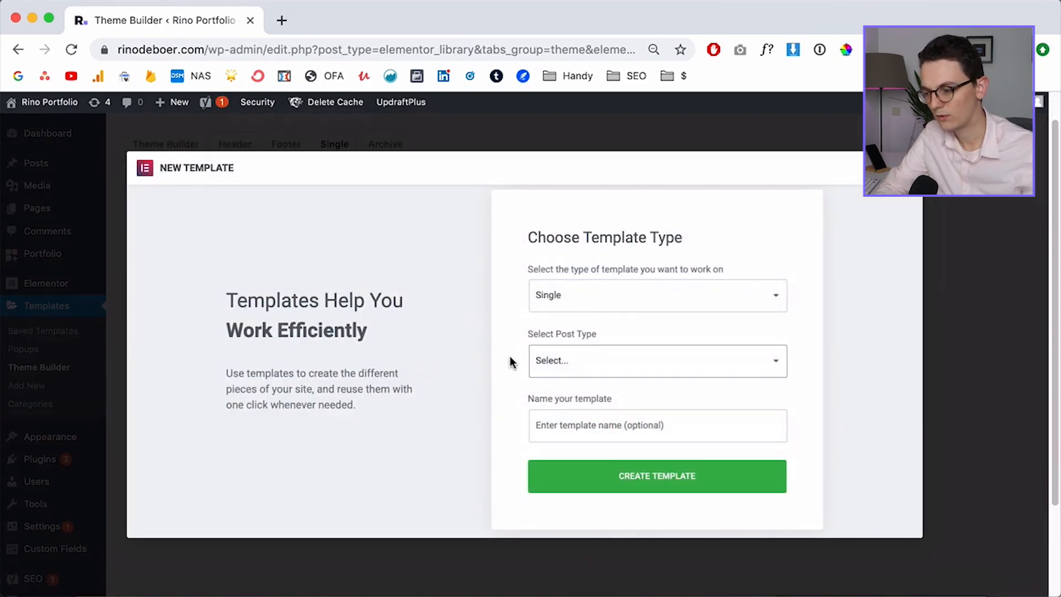
click(562, 372)
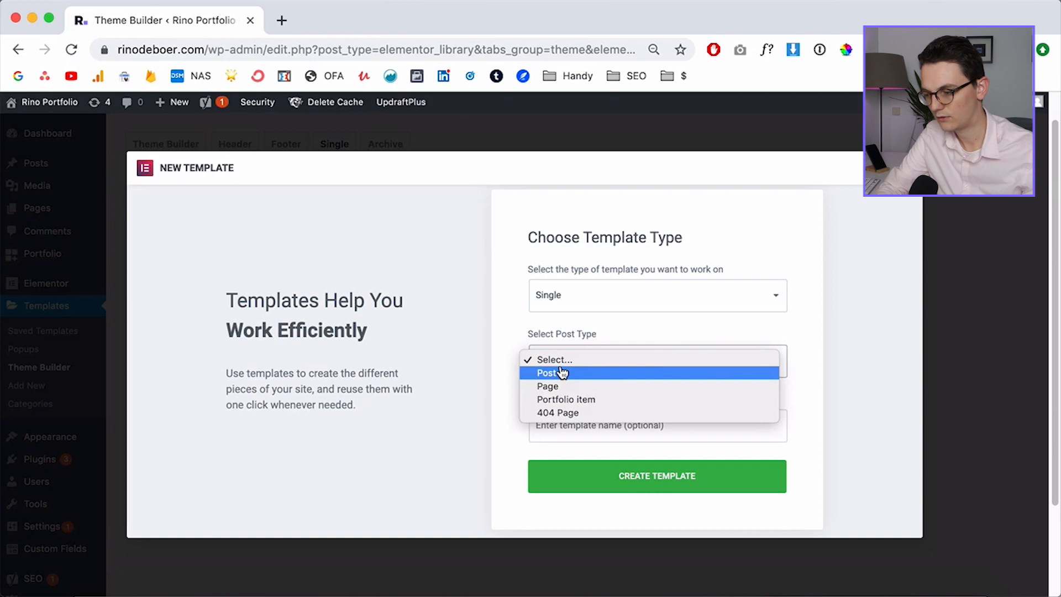
click(591, 405)
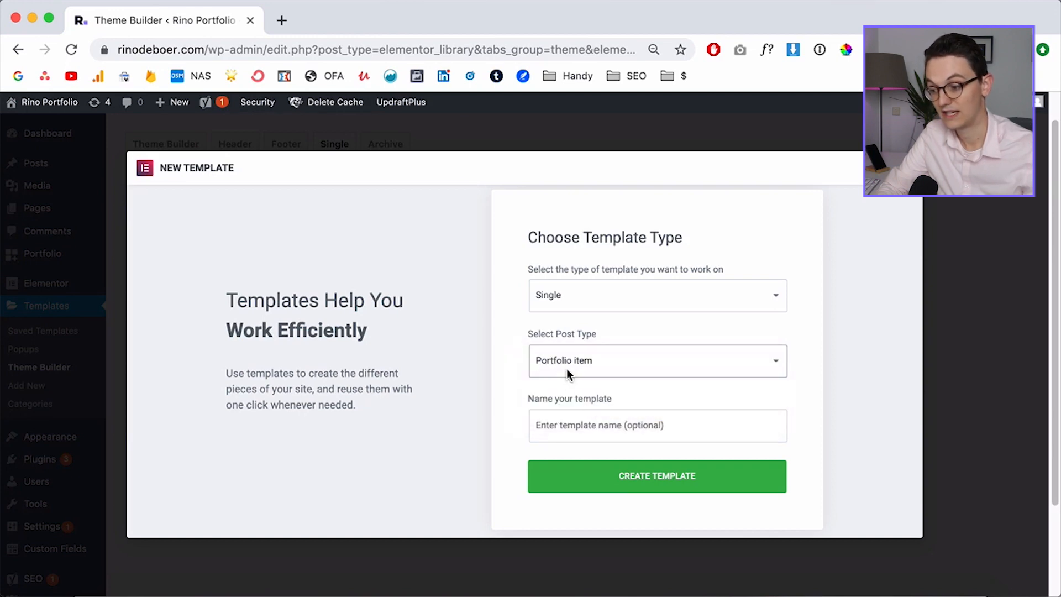
click(569, 377)
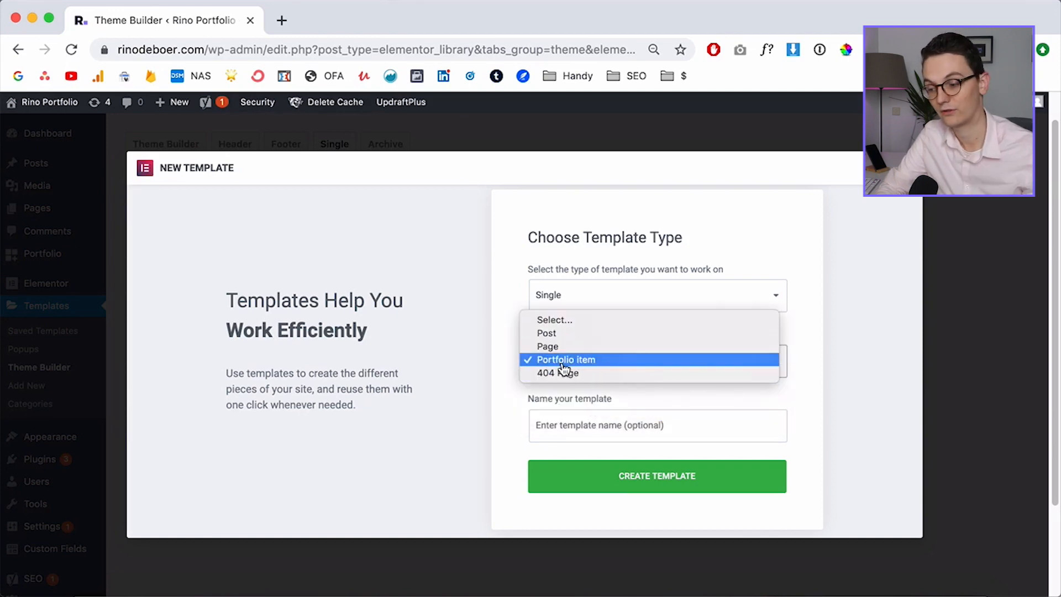
click(509, 362)
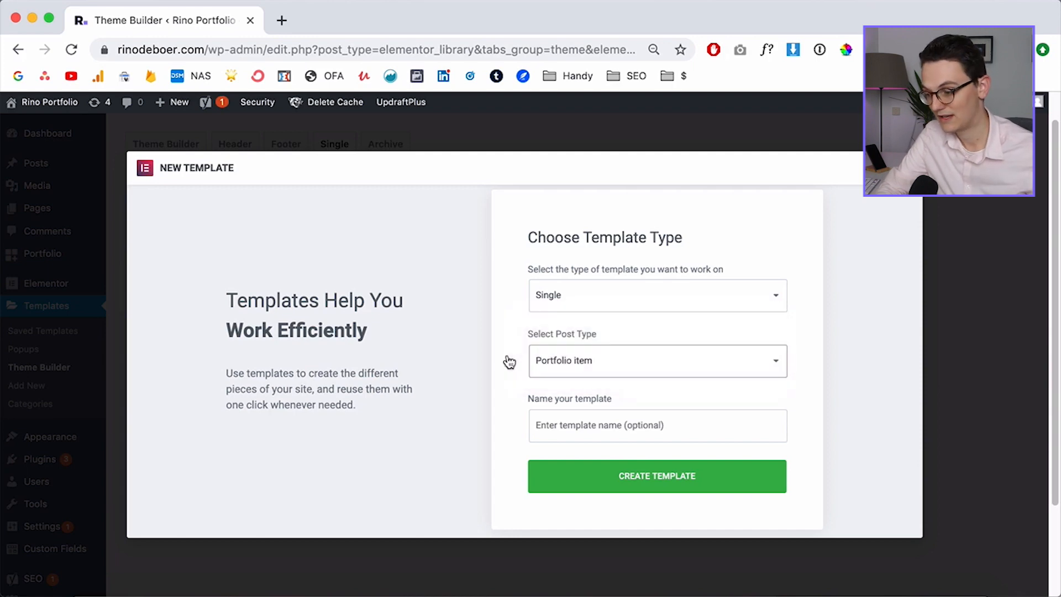
Name the template "Portfolio template", create it and dismiss the template library to start from an empty canvas
click(575, 424)
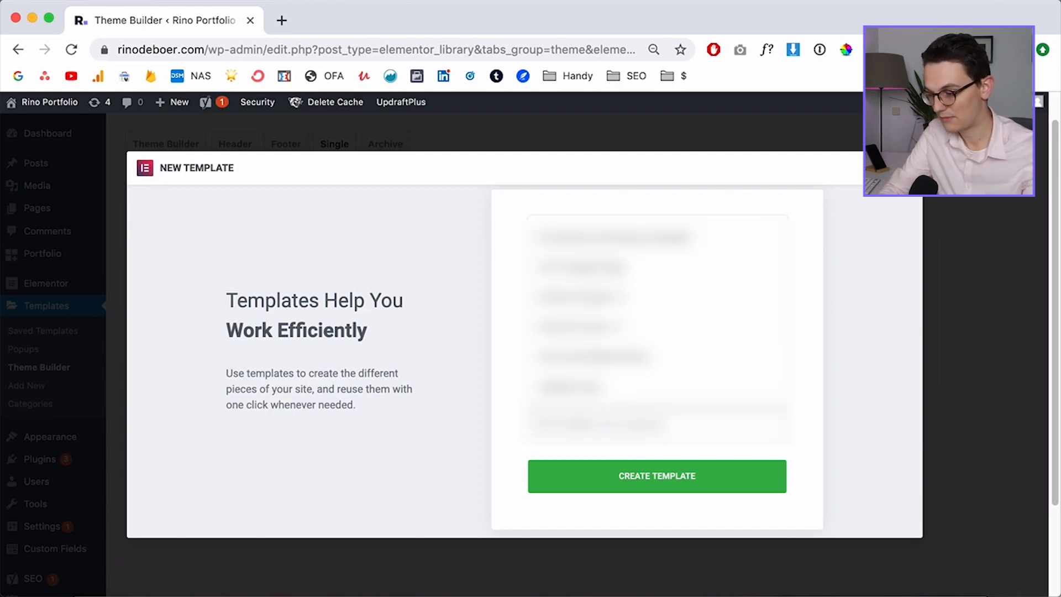
text(Portfolio template)
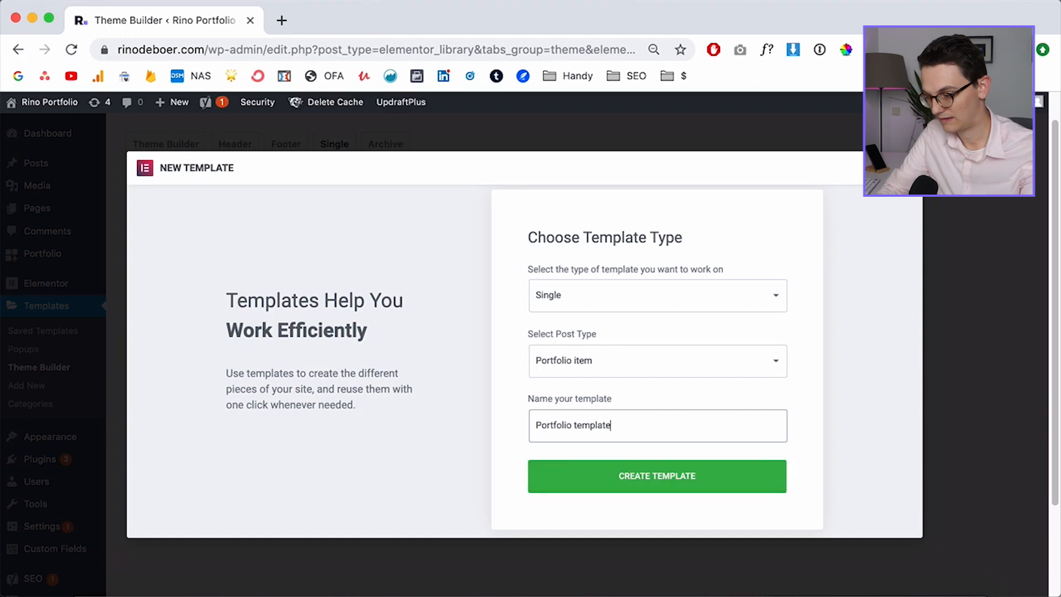
click(639, 476)
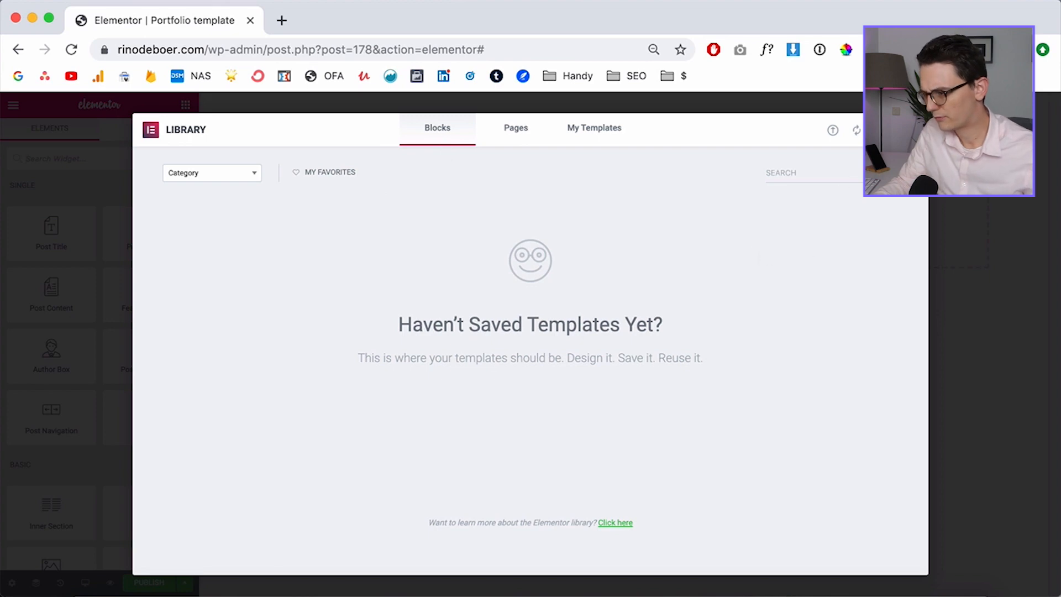
click(909, 129)
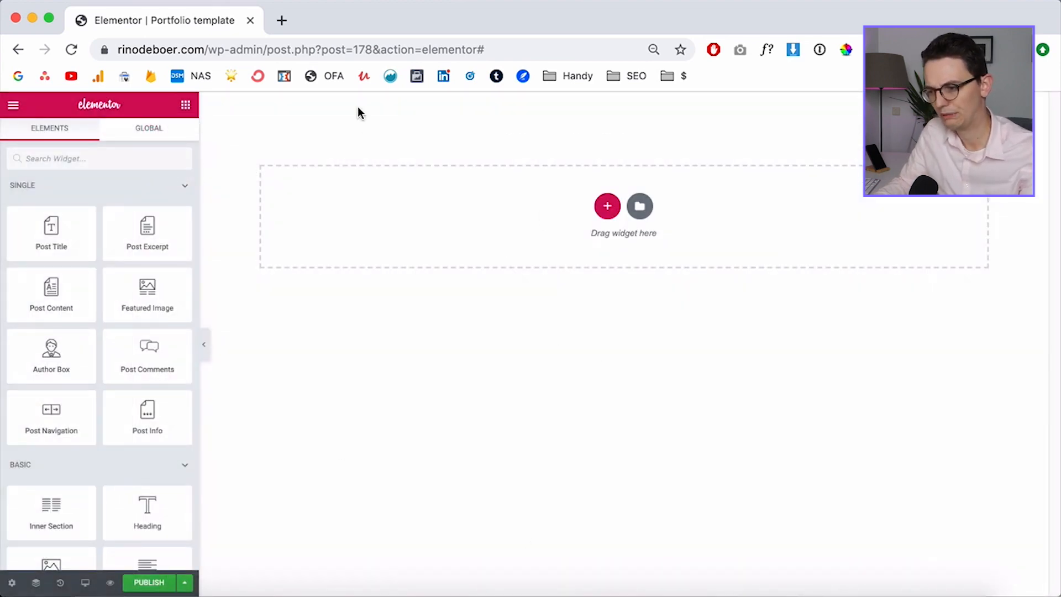
Open the site's wp-admin dashboard in a new browser tab, using the base address of the current editor page
drag(264, 50, 97, 41)
key(super+c)
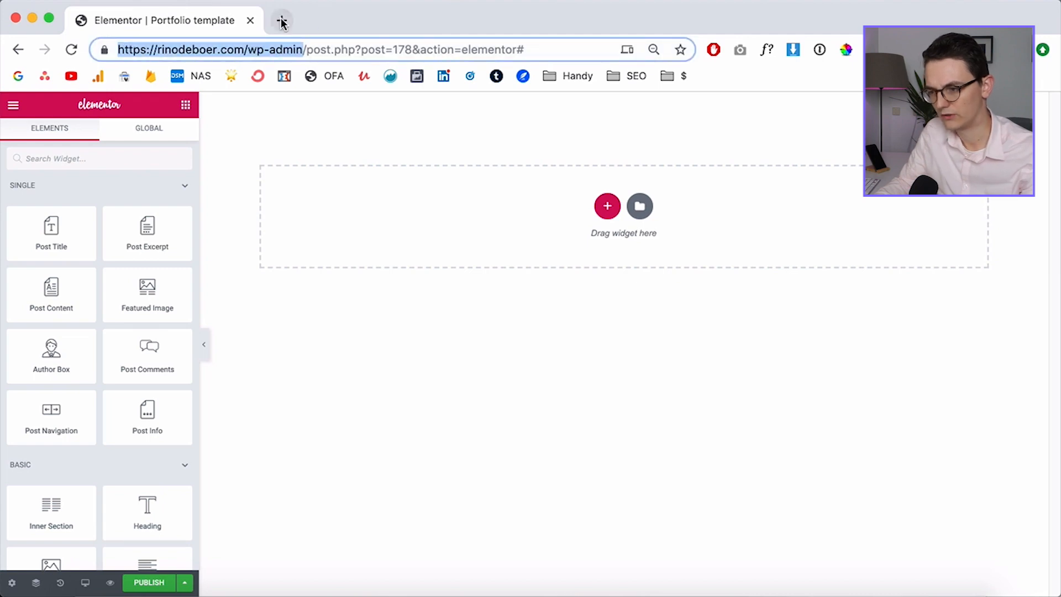
click(282, 21)
key(super+v)
key(Return)
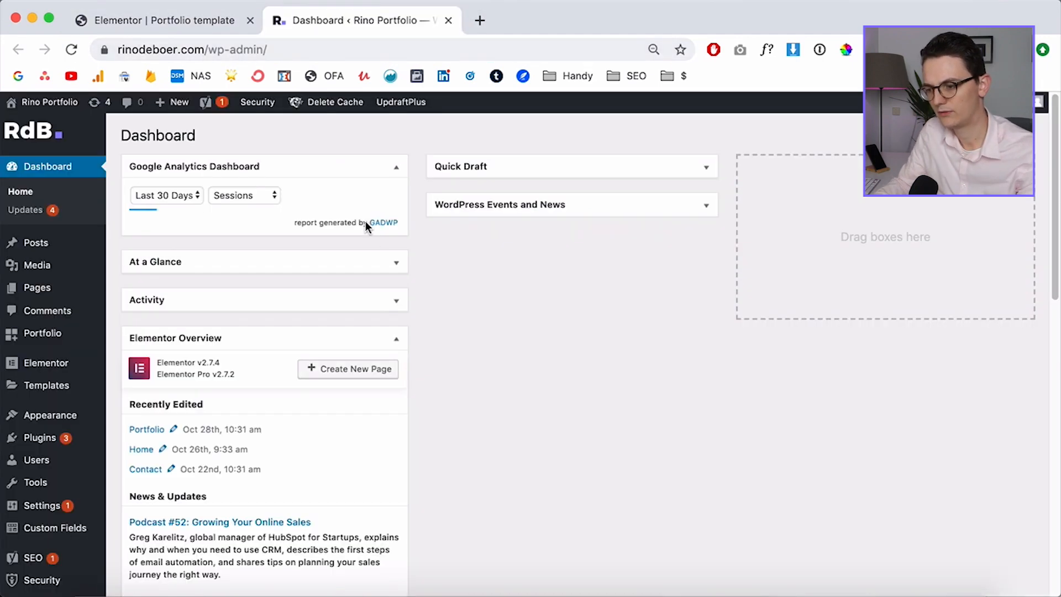
Open the list of all pages in the WordPress dashboard
click(44, 290)
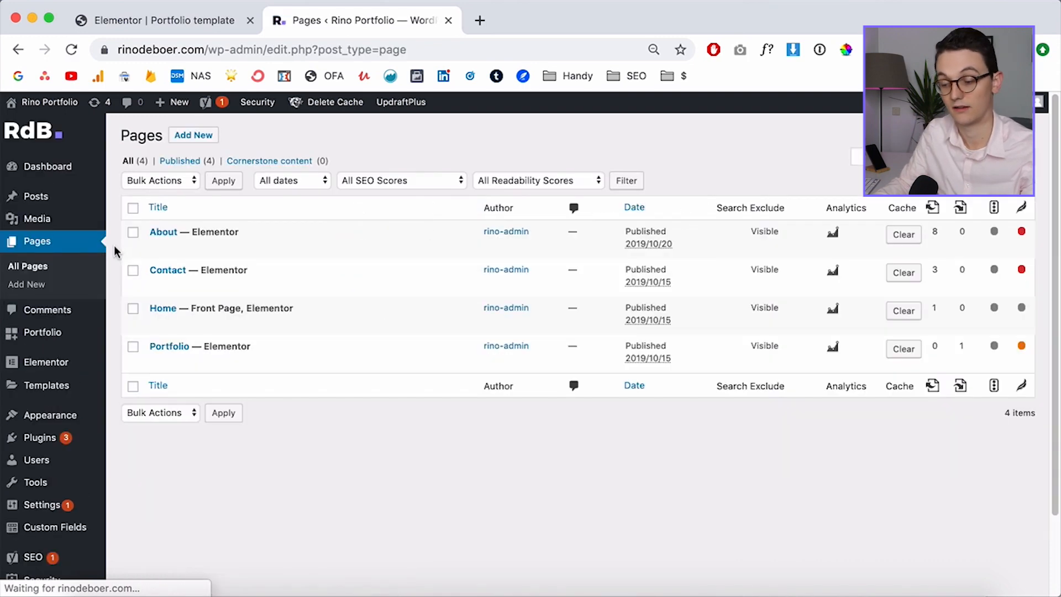
Switch to Adobe XD and compare the portfolio item page layouts and their image placeholders in the design_rinodeboer_1 document
click(293, 592)
scroll(573, 260, up, 5)
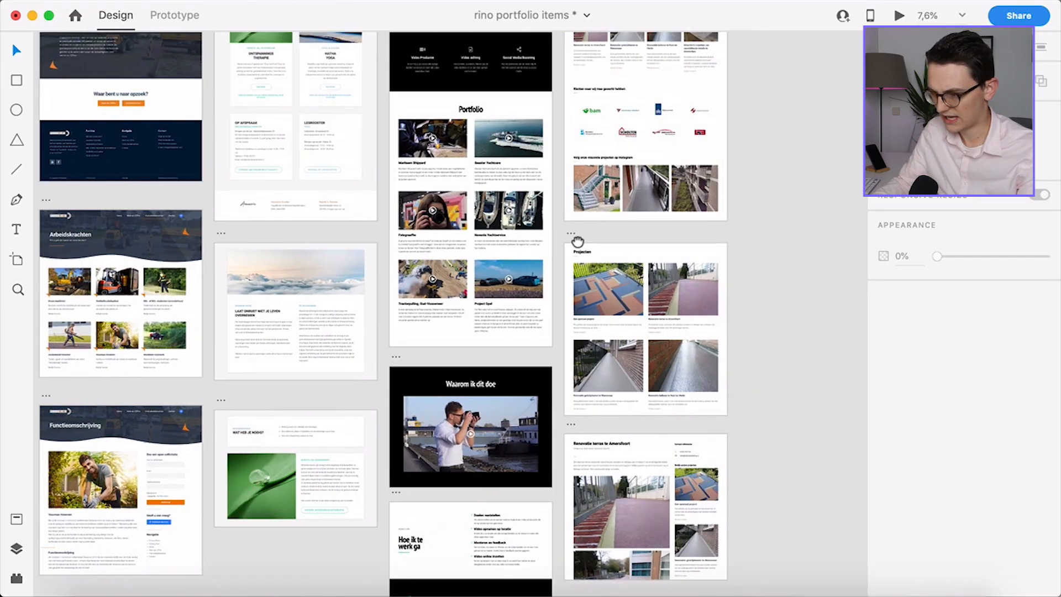
scroll(343, 83, down, 2)
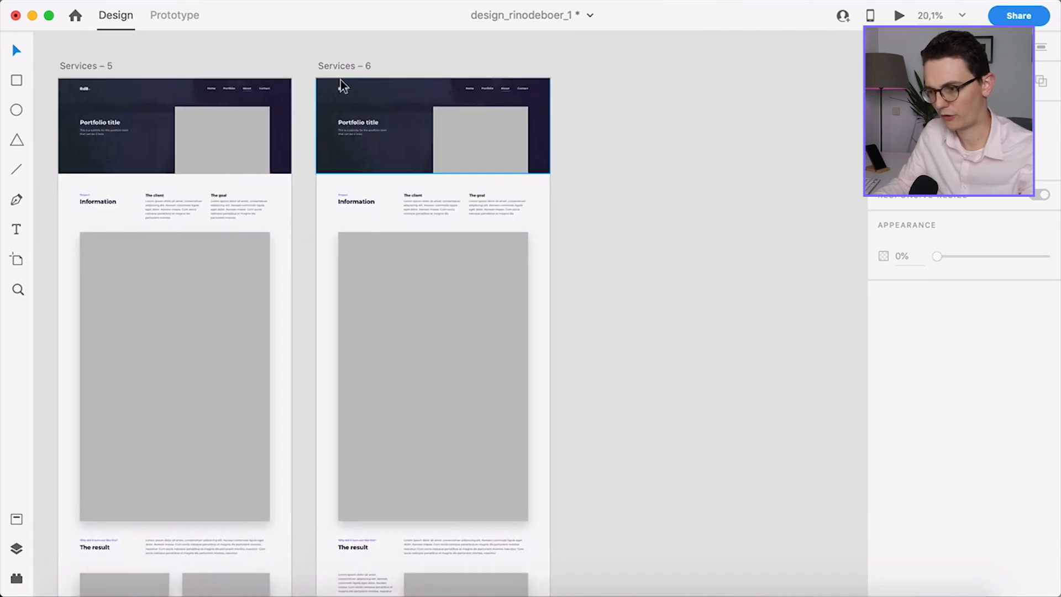
click(343, 86)
scroll(326, 198, up, 3)
scroll(326, 197, up, 2)
drag(291, 175, 617, 176)
scroll(673, 248, down, 2)
click(343, 121)
scroll(481, 183, down, 10)
drag(473, 198, 394, 298)
scroll(430, 175, up, 3)
drag(220, 307, 688, 278)
click(705, 264)
drag(384, 254, 689, 337)
scroll(617, 339, down, 3)
drag(537, 233, 542, 328)
scroll(542, 329, down, 10)
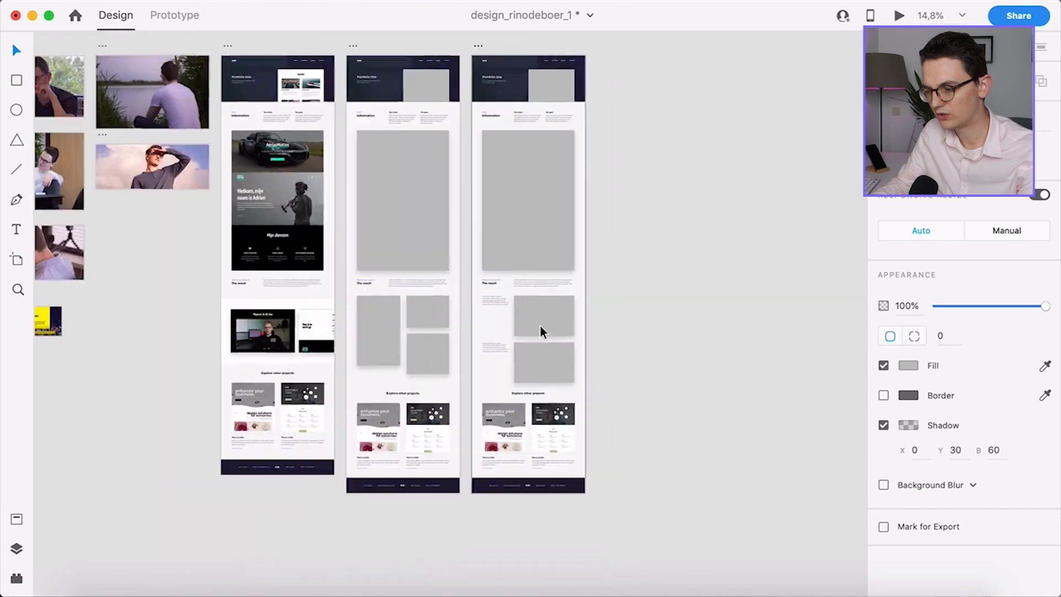
Review the other page designs beside the portfolio item layout and its sketch, including the about page's workflow, software and F.A.Q sections
drag(298, 287, 635, 264)
drag(312, 239, 569, 272)
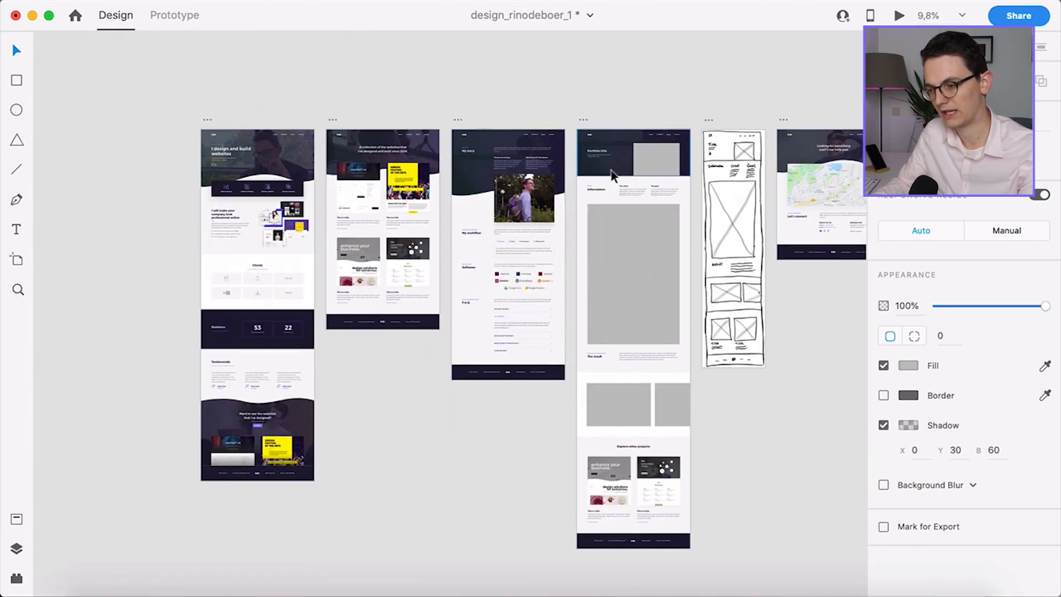
scroll(583, 194, up, 6)
scroll(492, 421, up, 5)
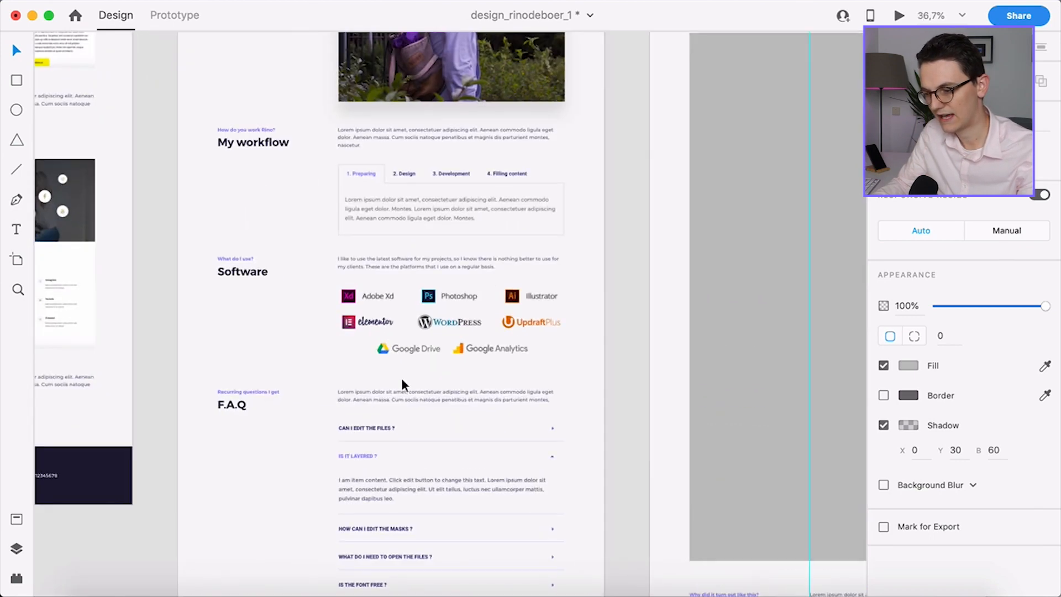
scroll(409, 379, down, 1)
scroll(409, 266, down, 6)
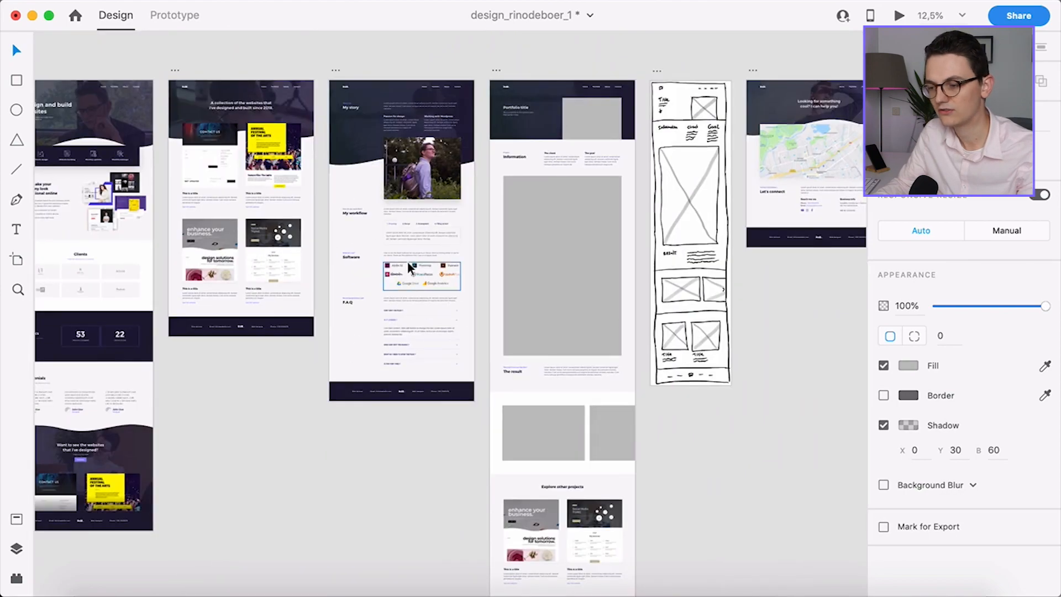
scroll(438, 247, down, 2)
scroll(441, 255, down, 2)
scroll(286, 208, right, 10)
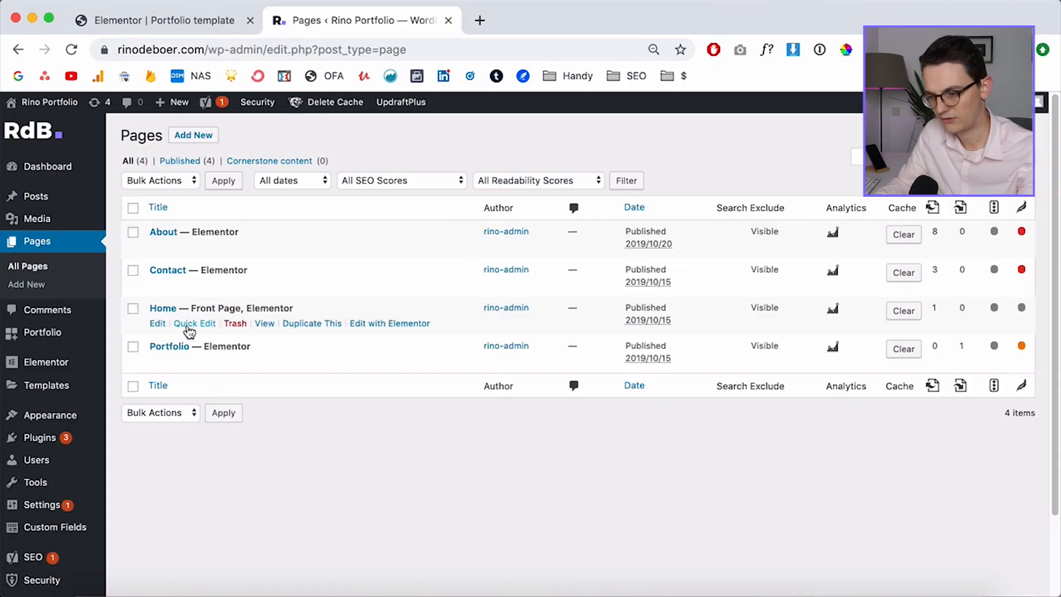
Switch back to the WordPress Pages list and open the About page in the Elementor editor in a new browser tab
super+click(376, 247)
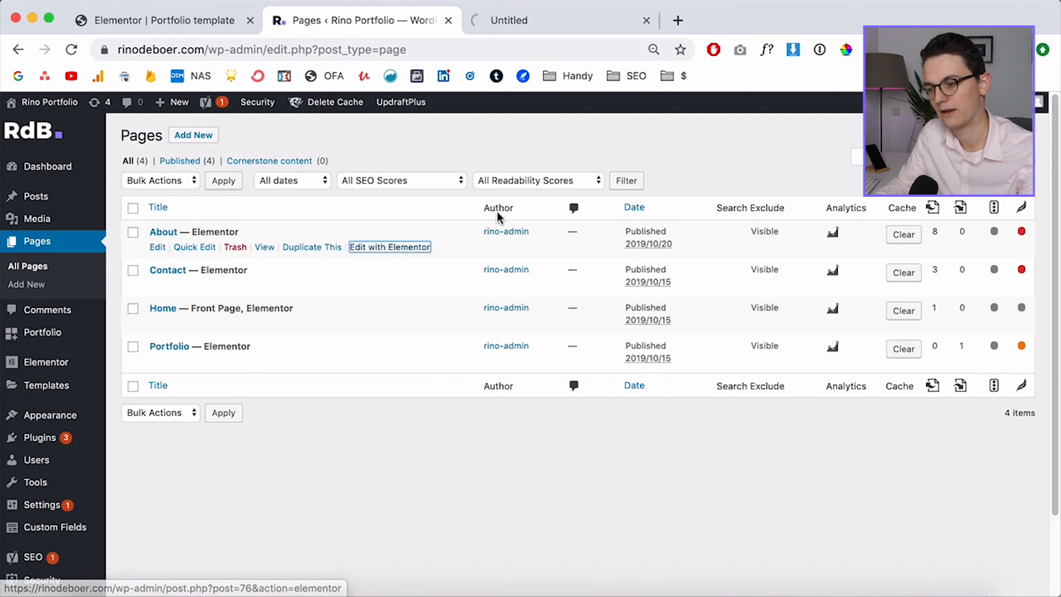
click(532, 22)
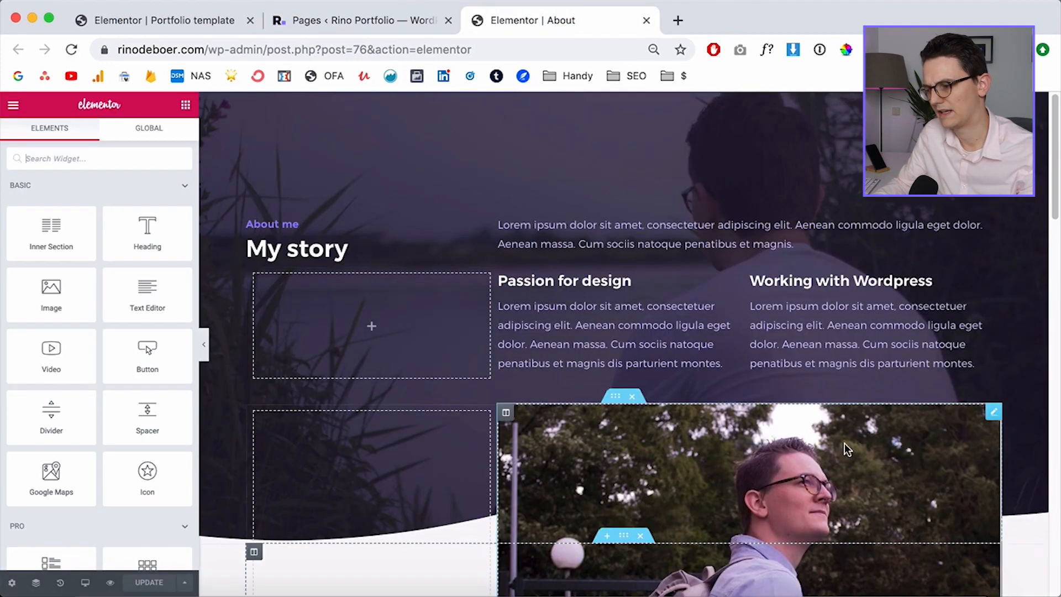
scroll(848, 449, down, 1)
scroll(849, 449, up, 1)
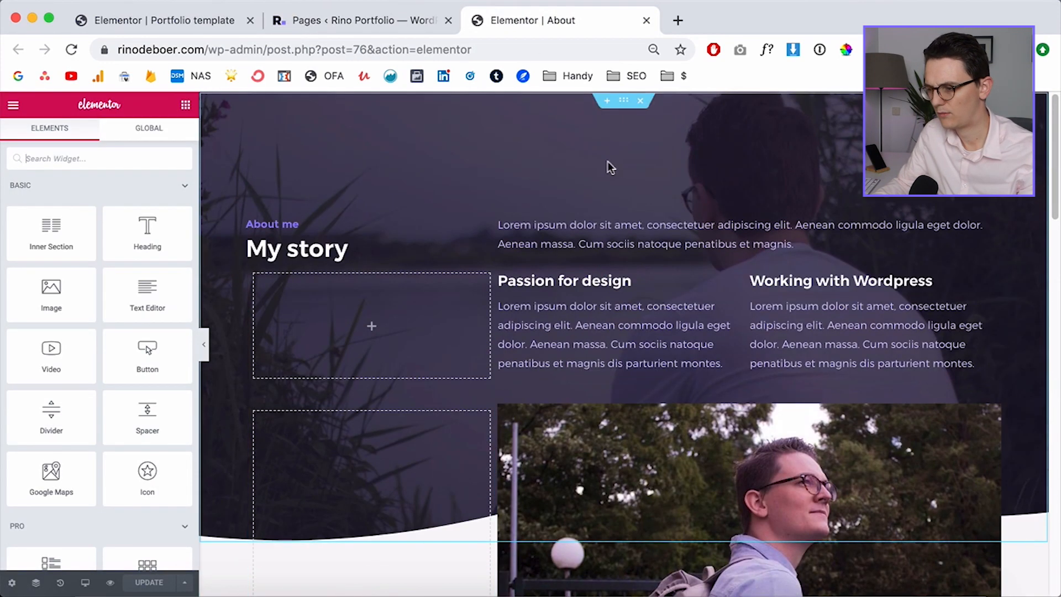
Check the header of the Services – 6 artboard in Adobe XD and copy the About page's top "My story" section in Elementor
click(623, 103)
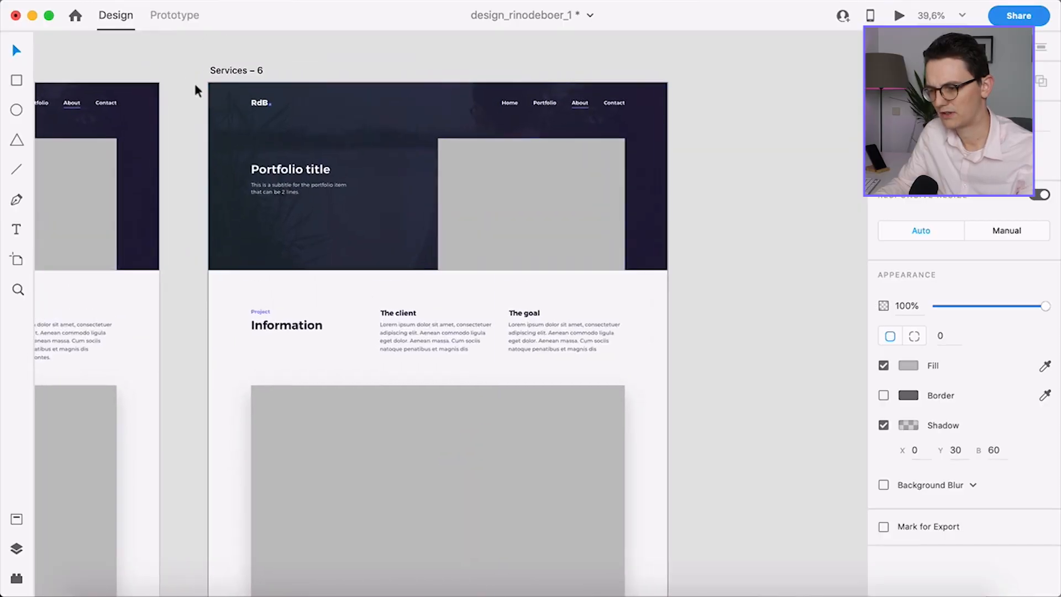
drag(181, 77, 649, 239)
click(725, 242)
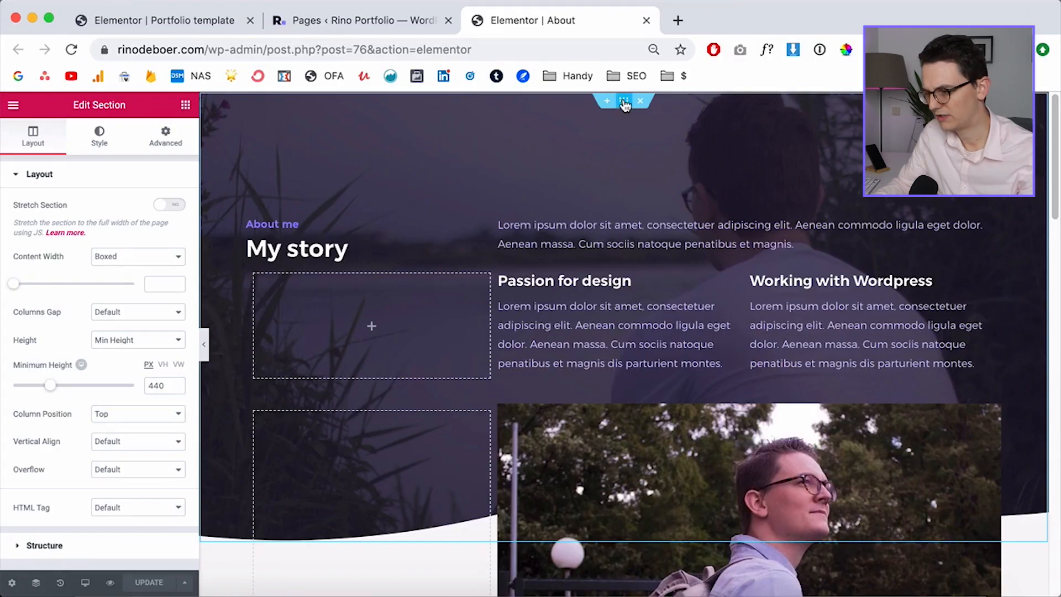
right_click(624, 104)
click(650, 160)
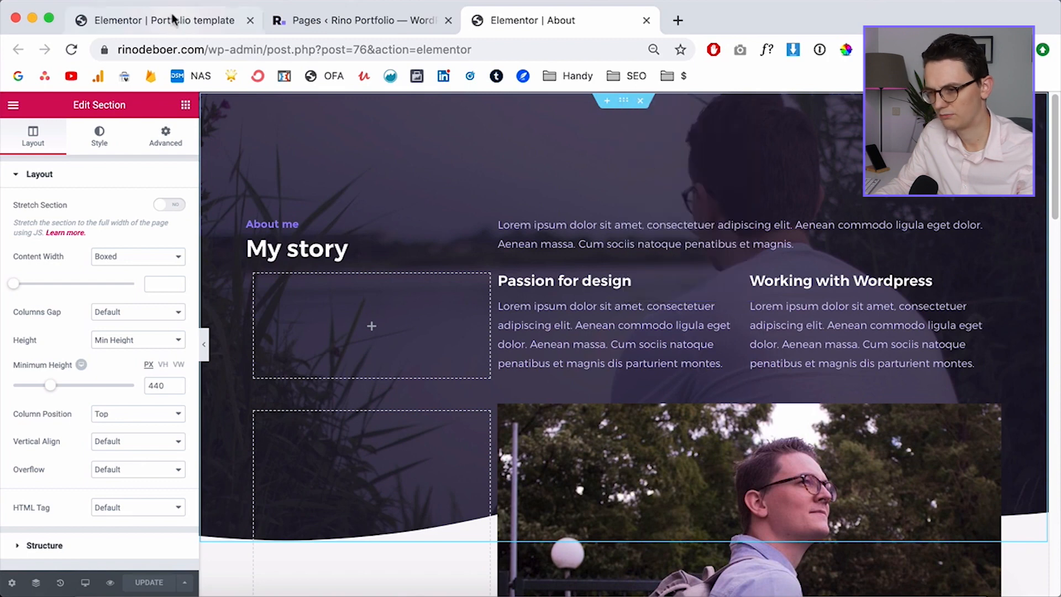
Paste the copied section into the empty canvas of the Portfolio template
click(171, 22)
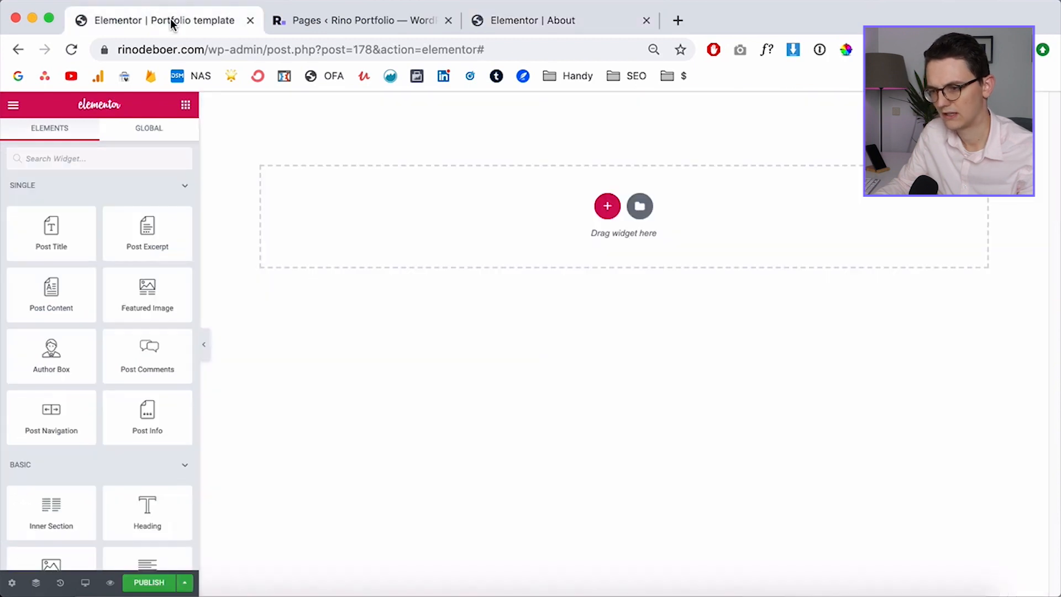
right_click(487, 200)
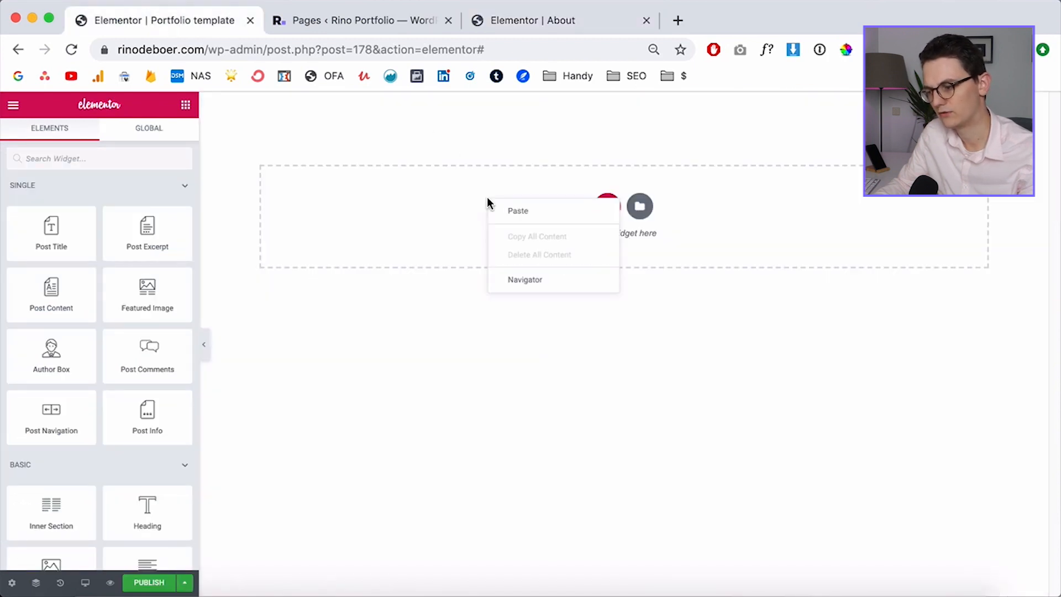
click(521, 216)
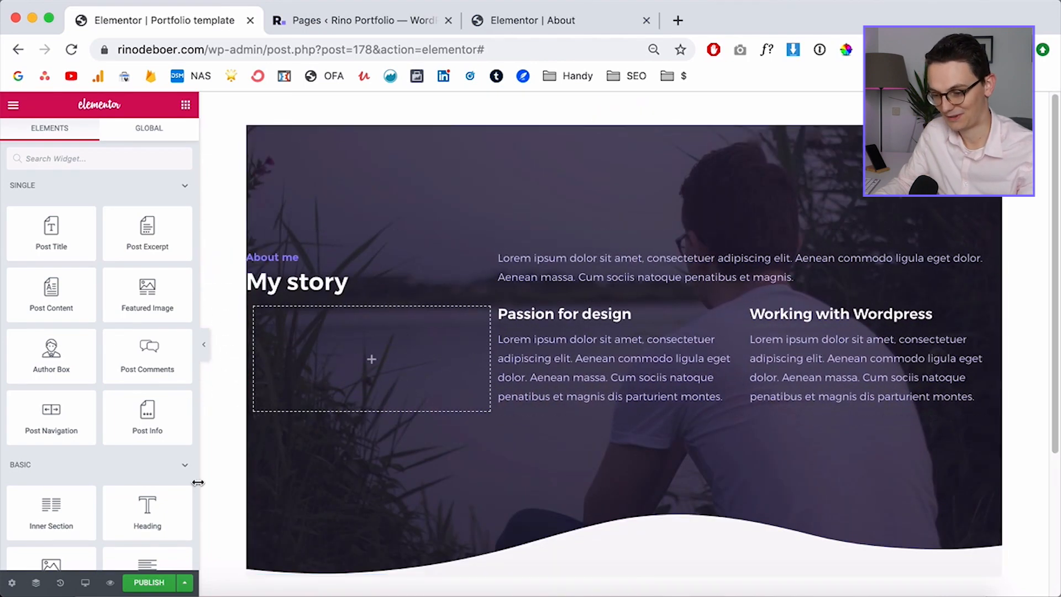
Set the Portfolio template's page layout to Elementor Full Width
click(13, 583)
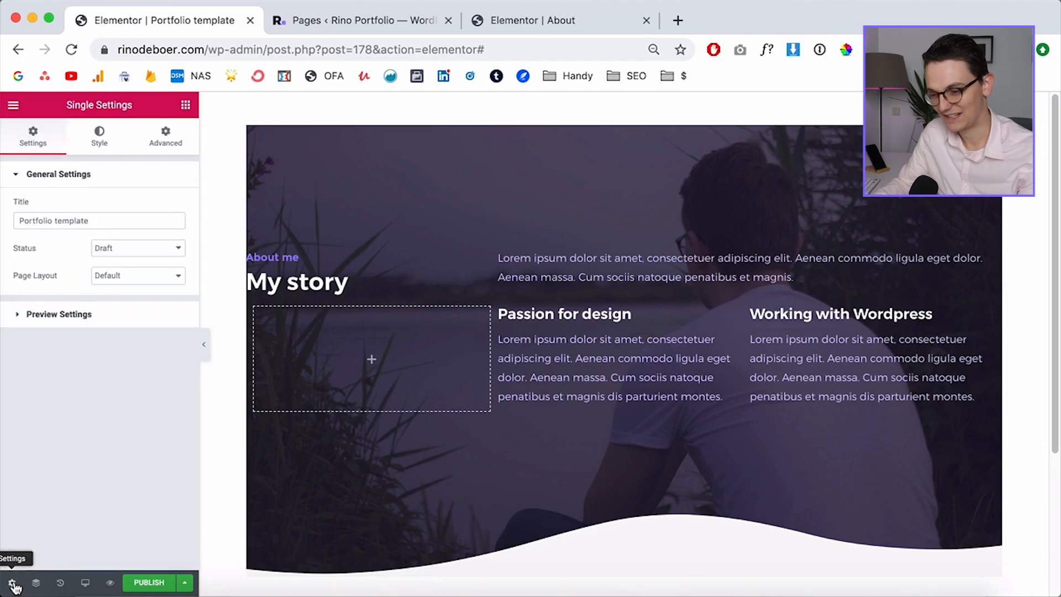
click(121, 282)
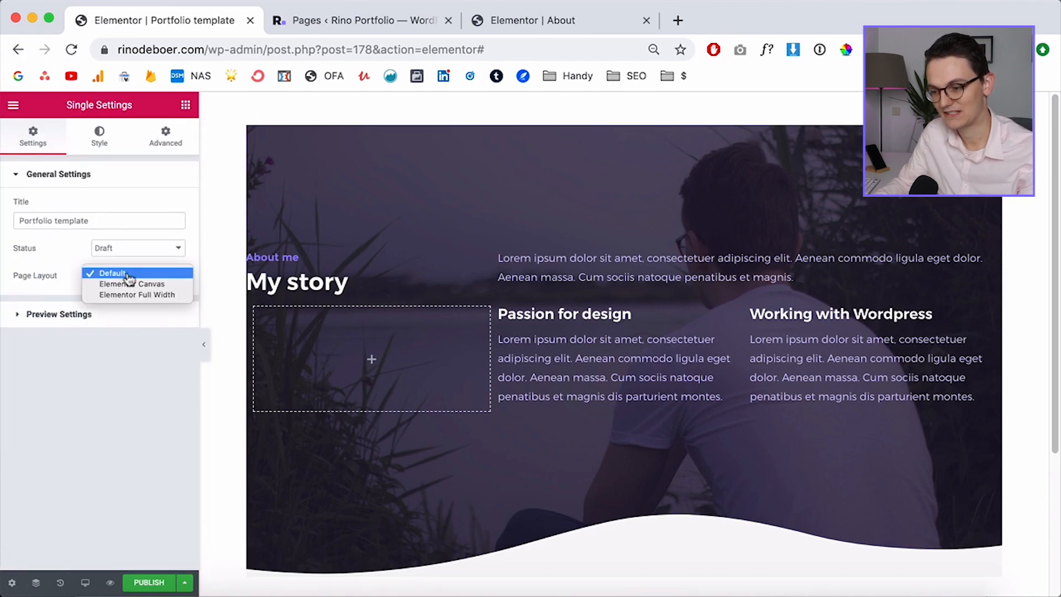
click(158, 296)
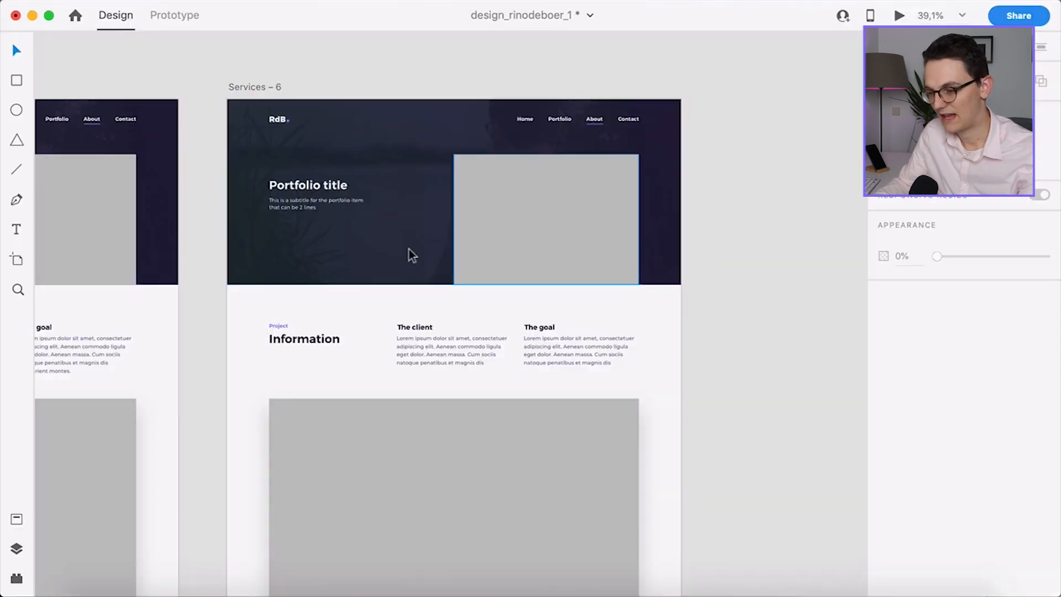
Check the Adobe XD header design and delete the inner section holding "Passion for design" and "Working with Wordpress" from the template's hero
scroll(407, 253, up, 3)
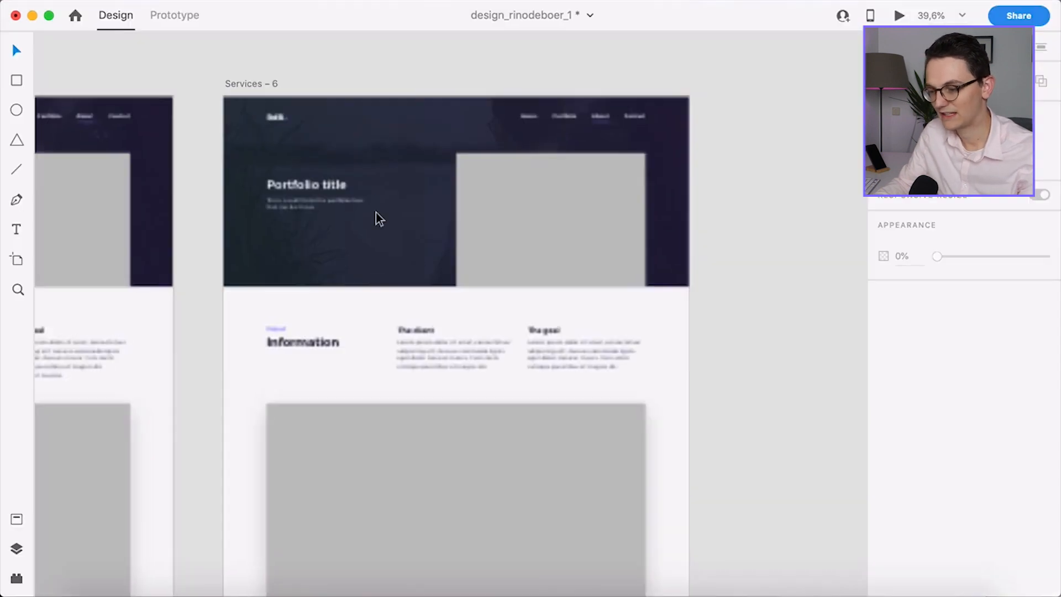
scroll(420, 220, up, 3)
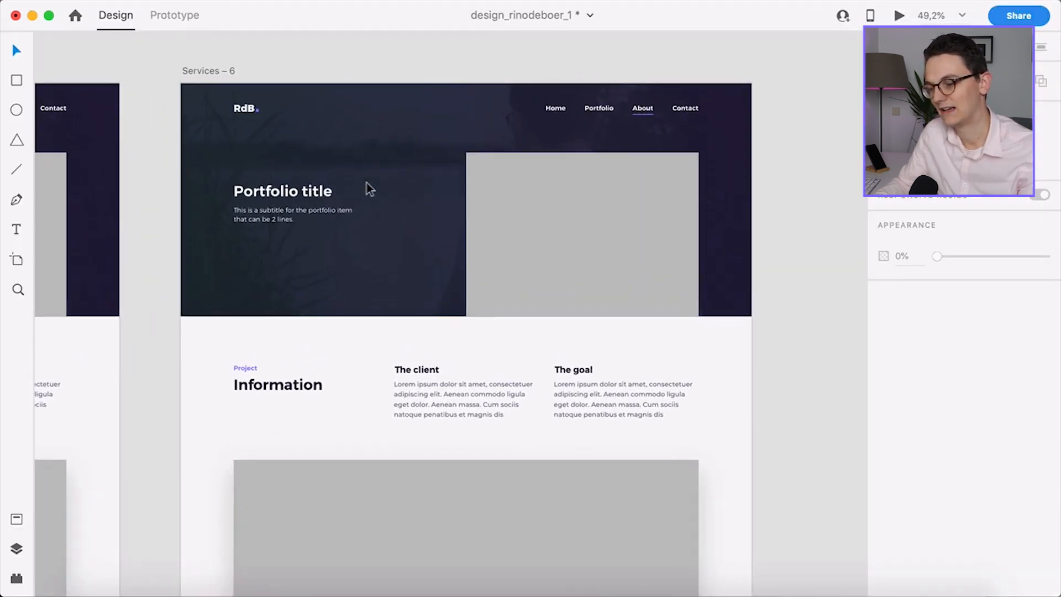
drag(170, 173, 782, 247)
click(818, 250)
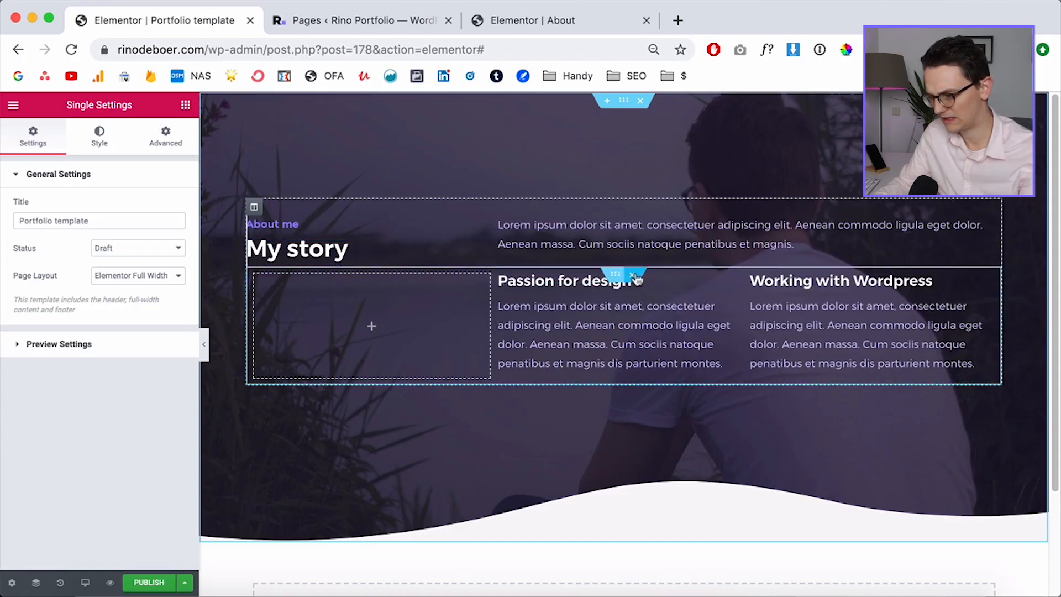
click(632, 276)
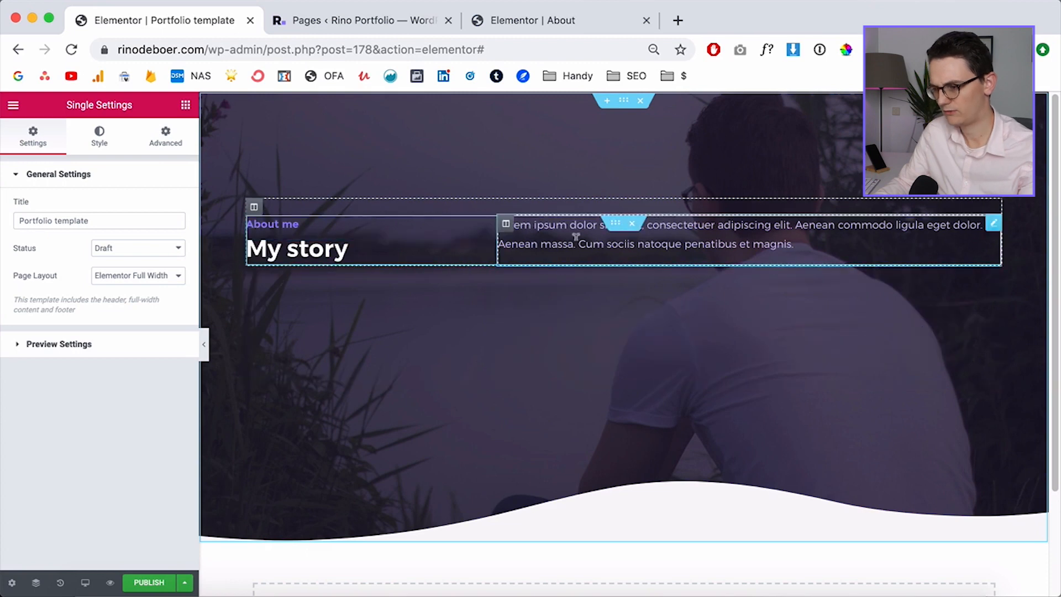
Compare with the title placement in Adobe XD and move the "My story" heading above the "About me" text
key(super+Tab)
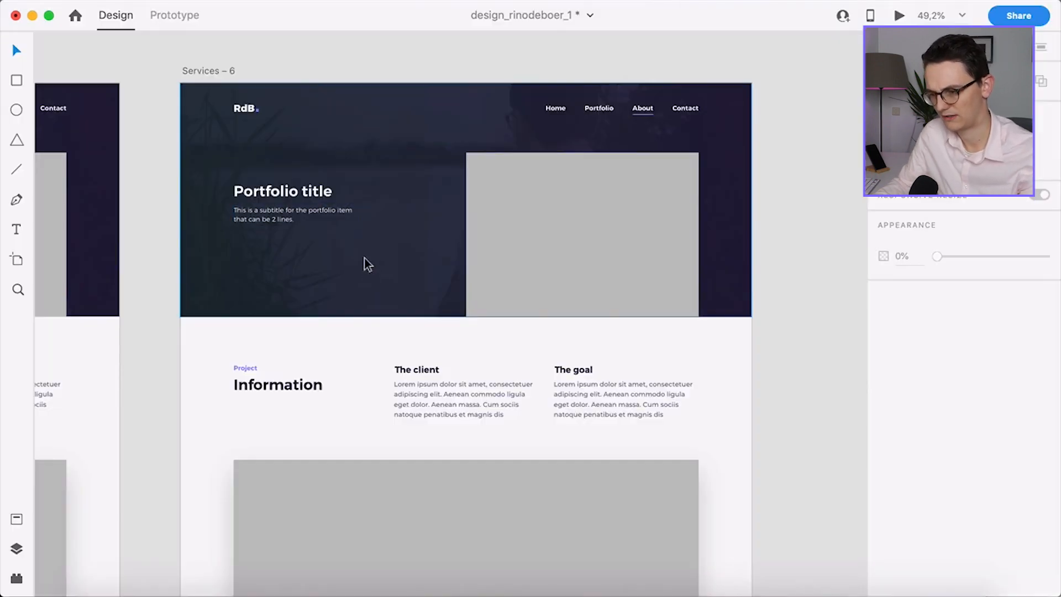
click(342, 192)
key(super+Tab)
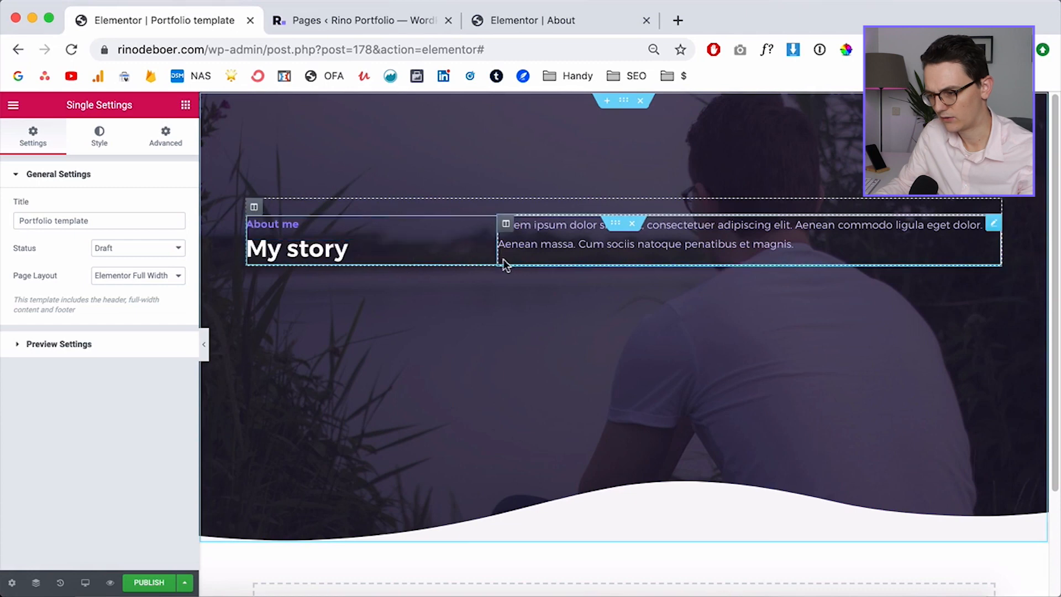
drag(493, 260, 346, 256)
Following the XD subtitle layout, move the lorem ipsum paragraph directly below the "My story" heading and delete the "About me" text
key(super+Tab)
click(297, 219)
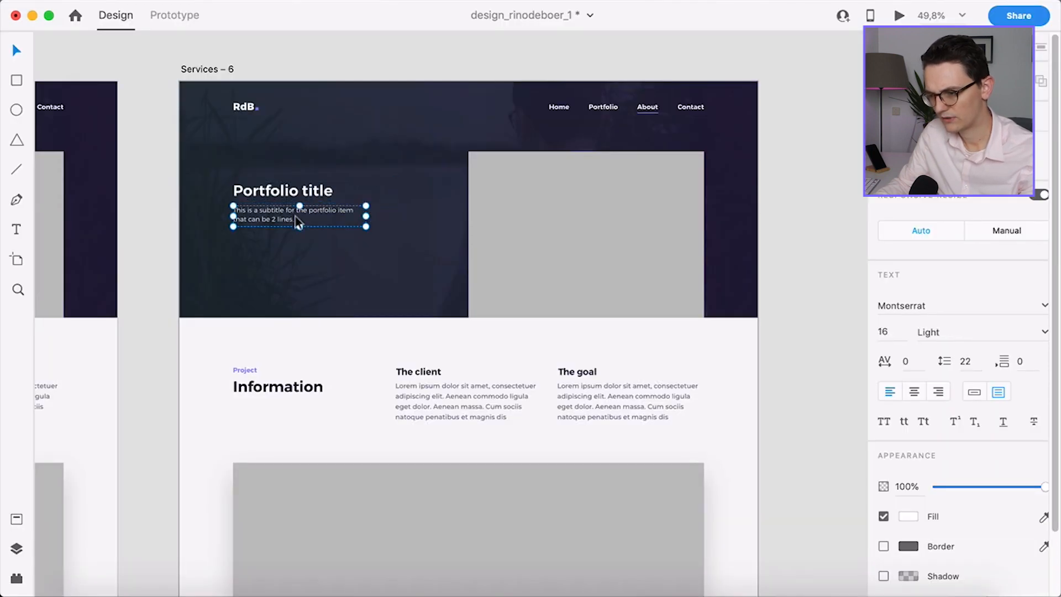
key(super+Tab)
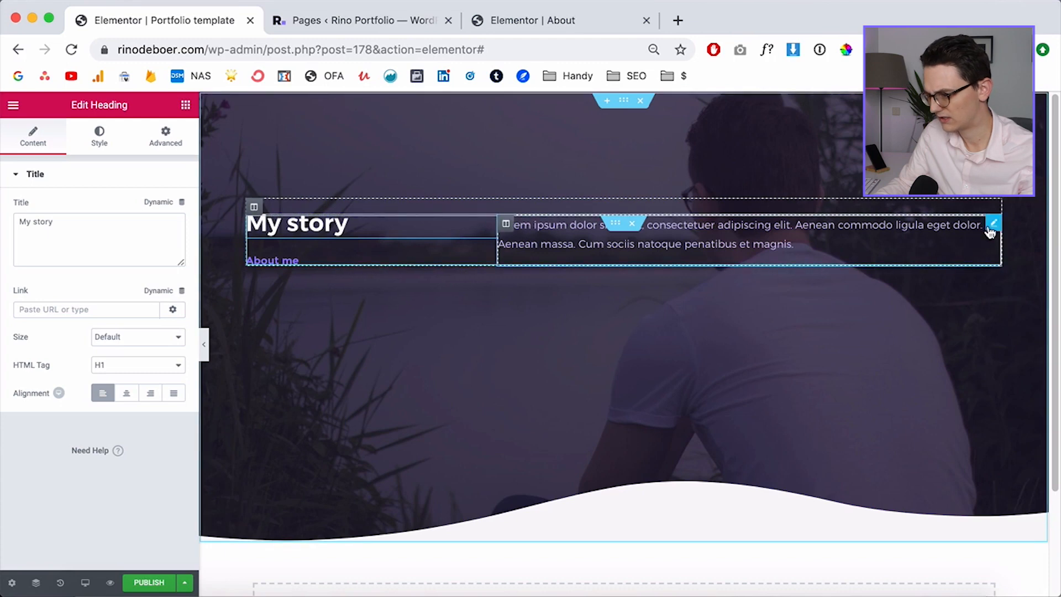
drag(994, 226, 374, 246)
right_click(490, 359)
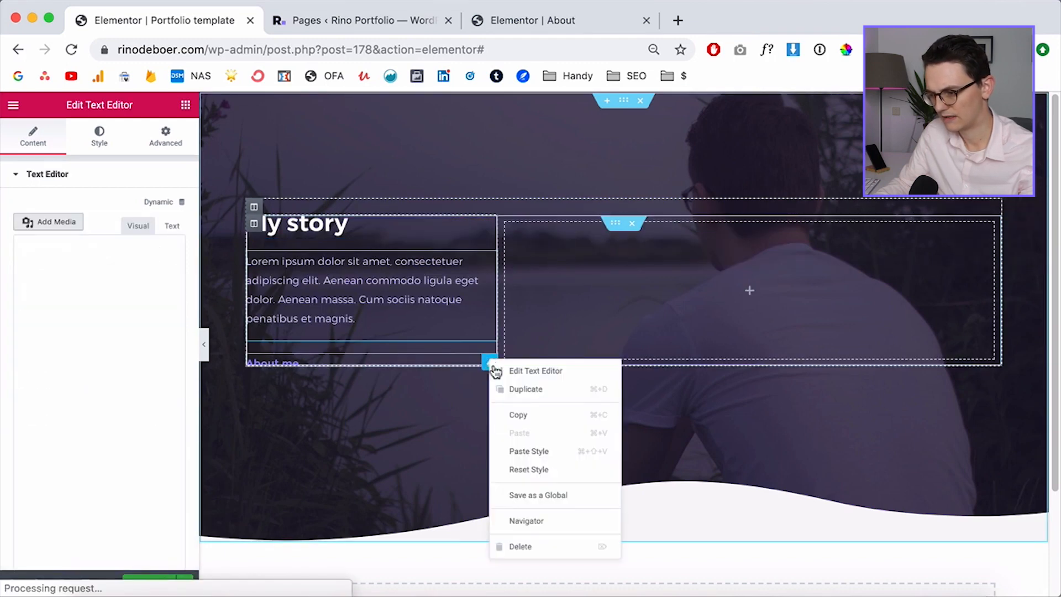
click(540, 547)
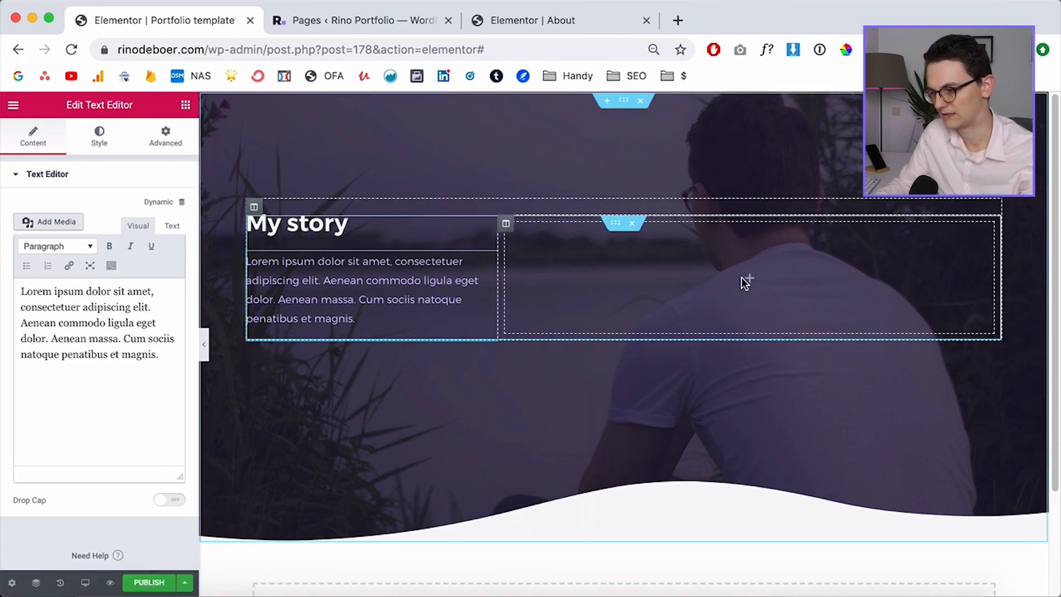
Add an Image widget to the empty column beside the heading and paragraph
click(743, 281)
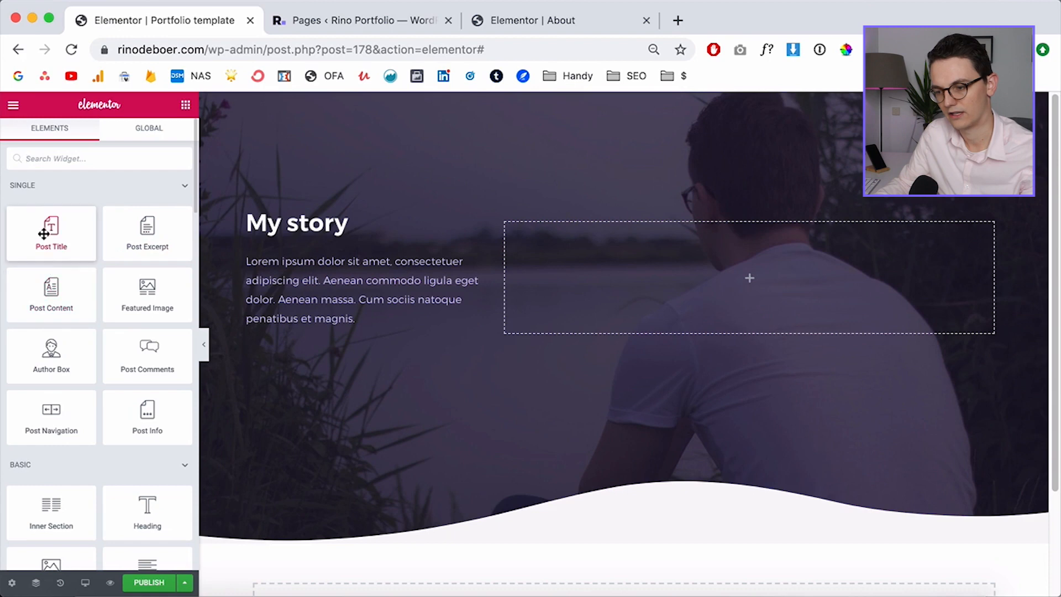
scroll(155, 281, down, 2)
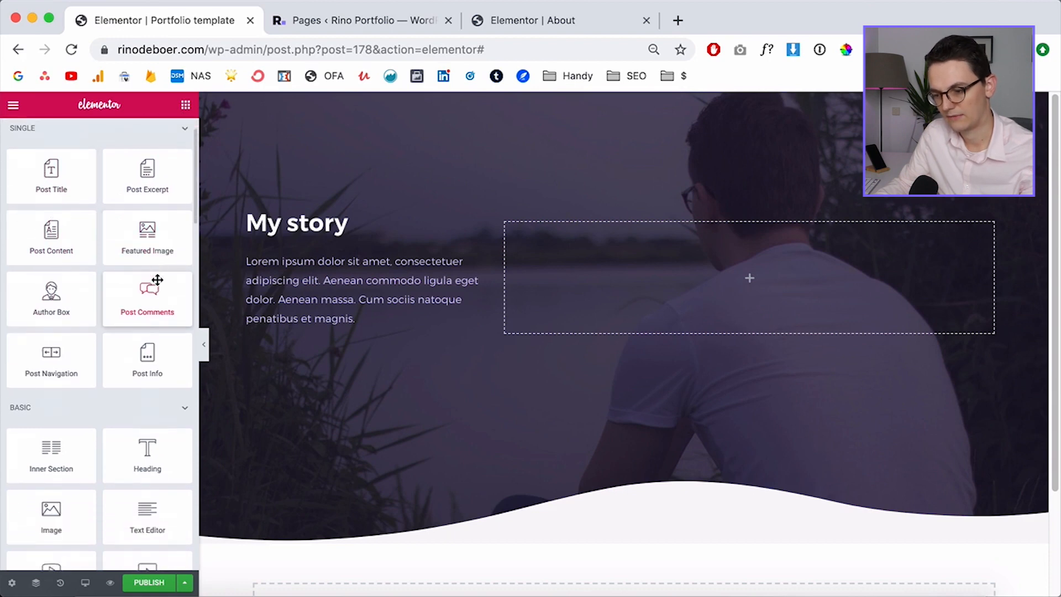
drag(69, 505, 731, 284)
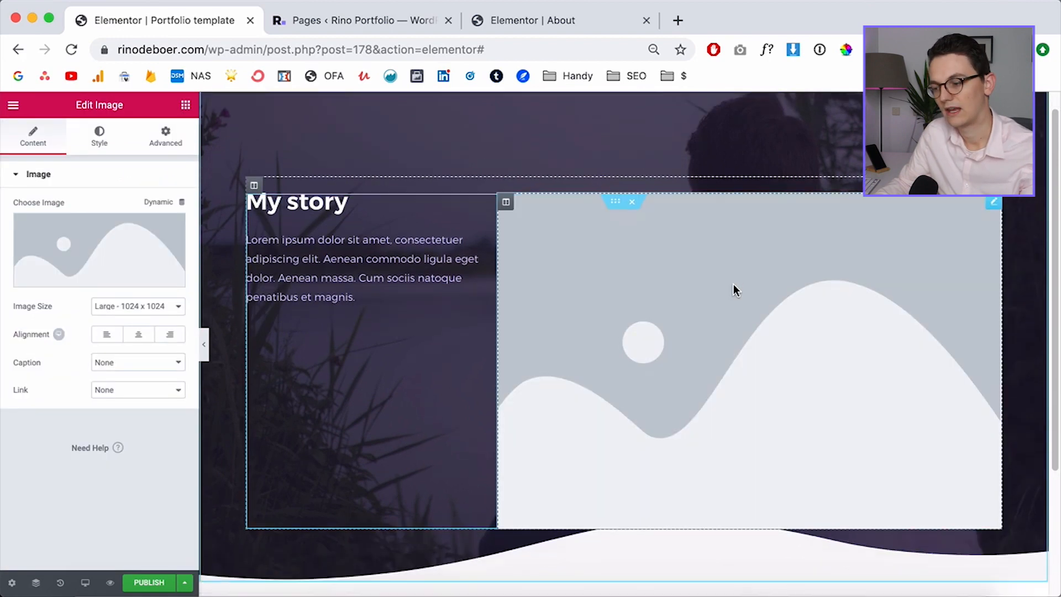
Fill the hero's Image widget dynamically from an ACF Image Field with the key Image preview
scroll(734, 284, up, 1)
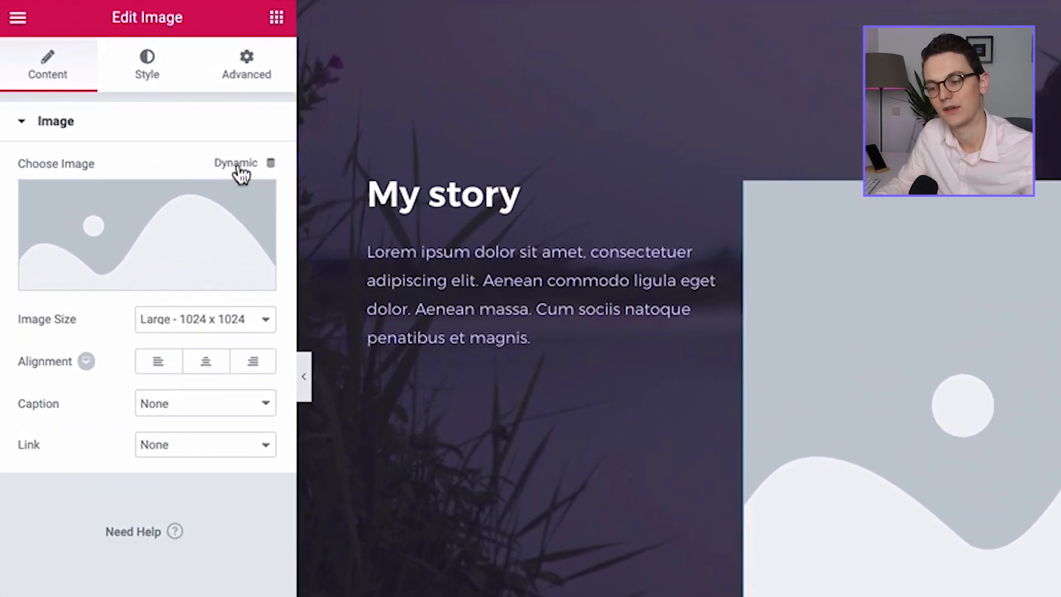
click(243, 166)
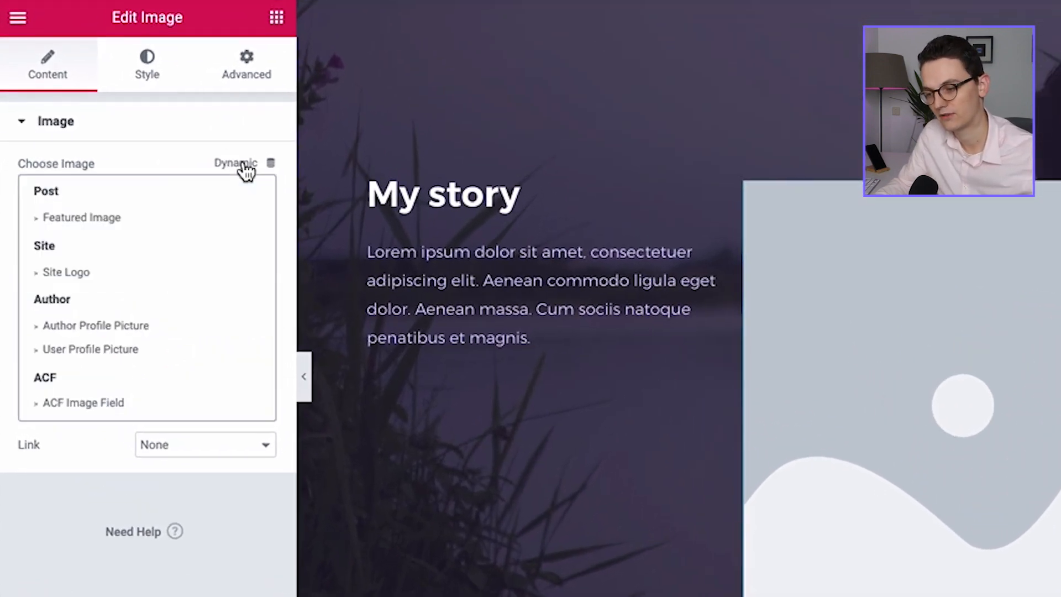
click(64, 408)
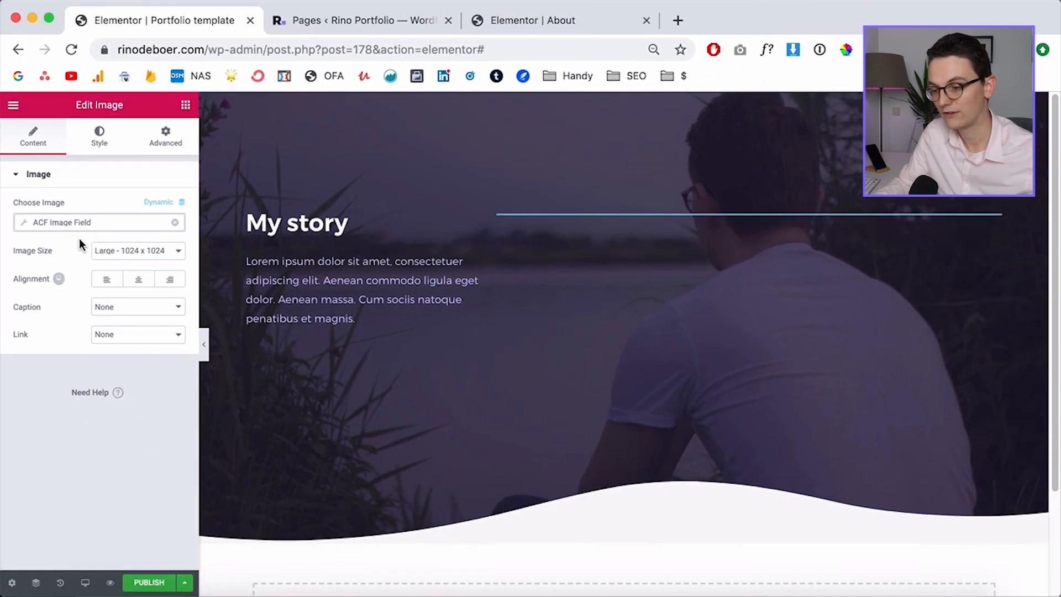
click(138, 279)
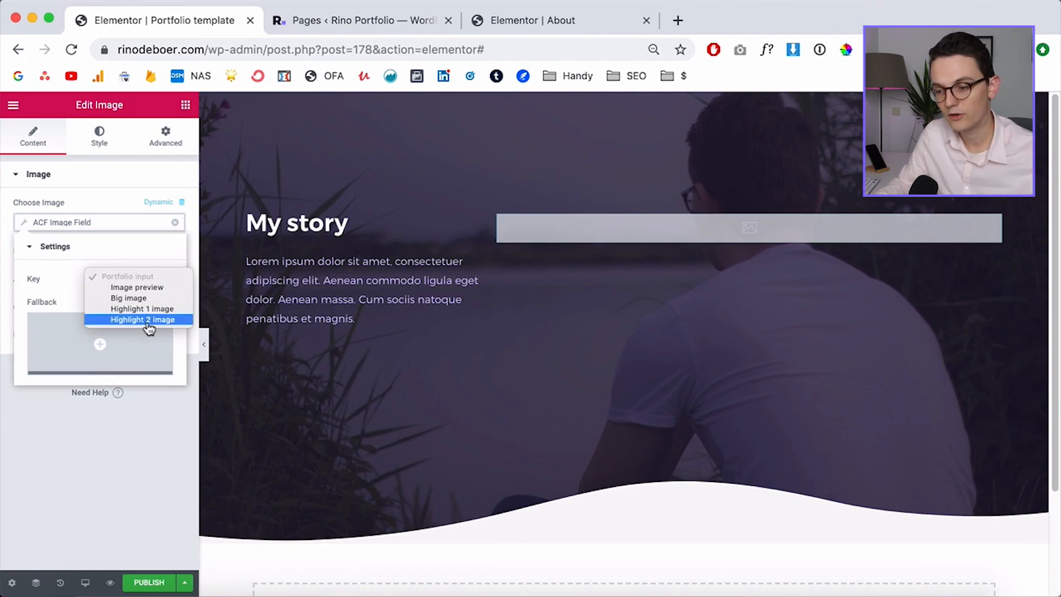
click(137, 288)
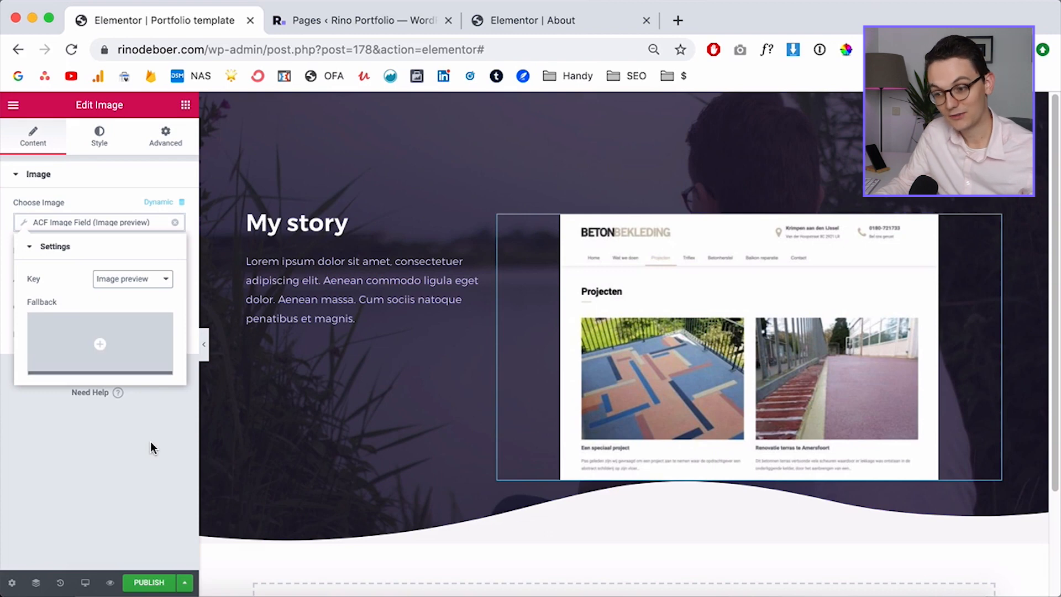
click(158, 426)
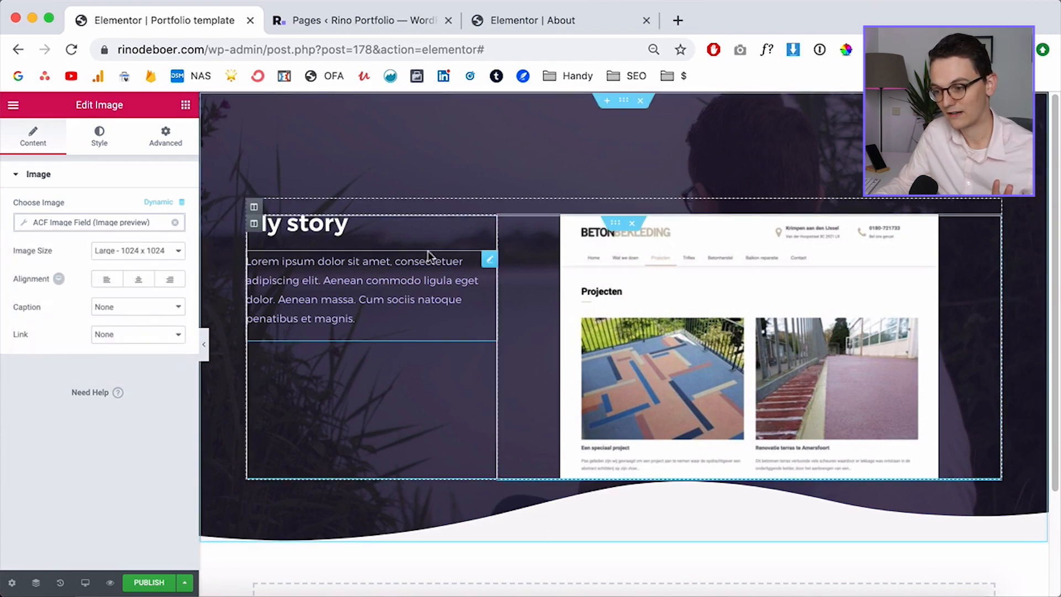
Replace the "My story" heading text with the dynamic Post Title
click(488, 226)
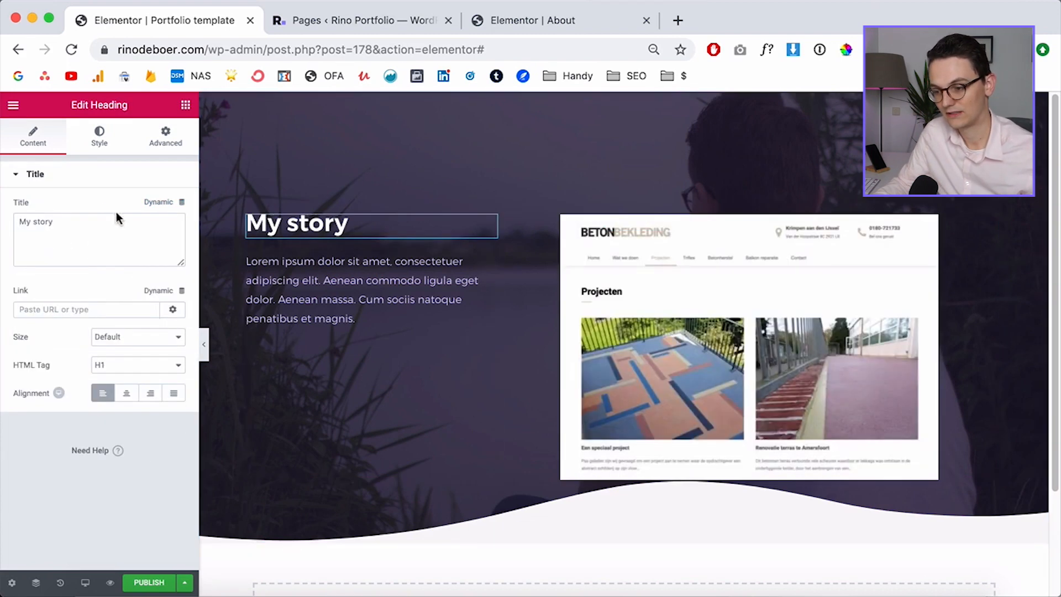
click(164, 203)
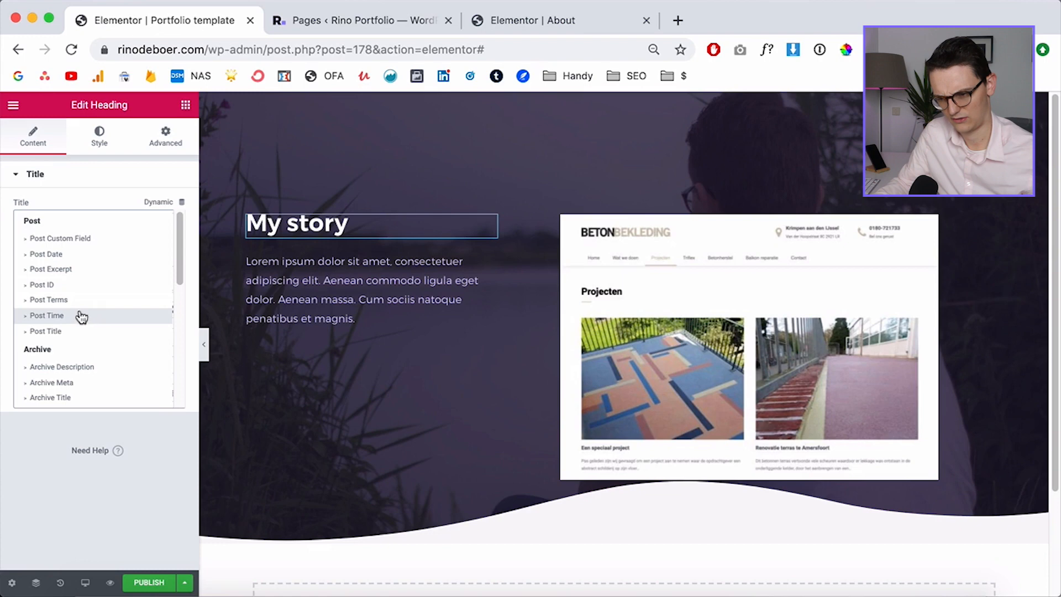
click(73, 335)
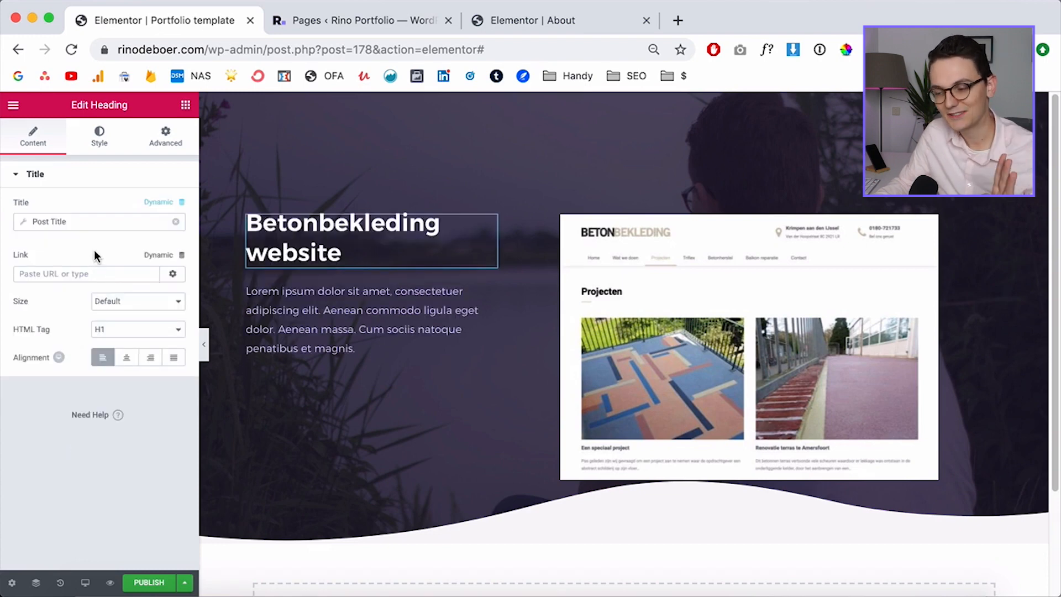
Open the Betonbekleding website portfolio item in WordPress and compare its title, subtitle and image preview fields with the Adobe XD header
click(351, 21)
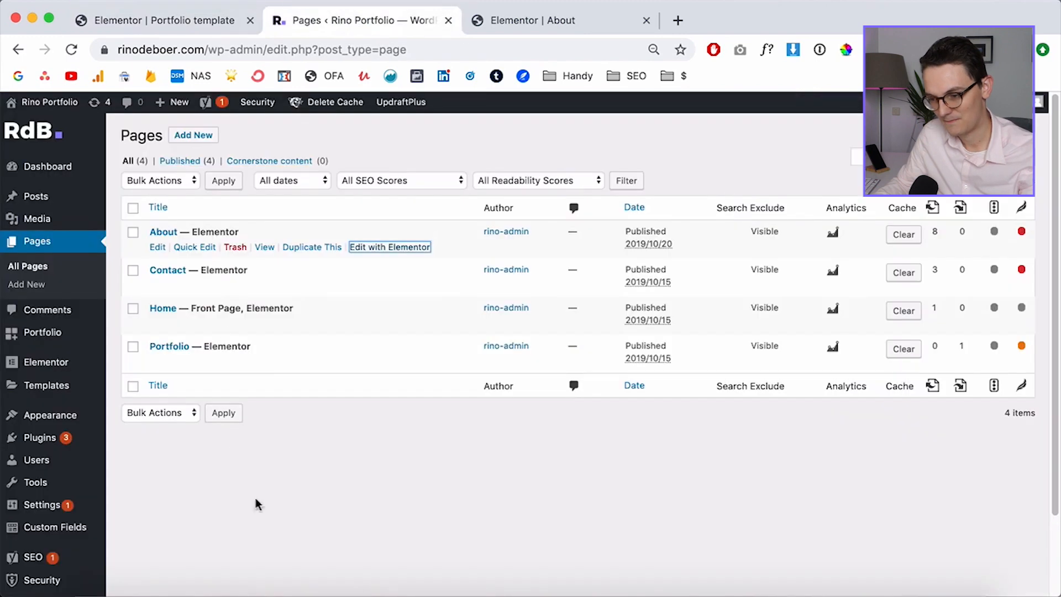
click(50, 331)
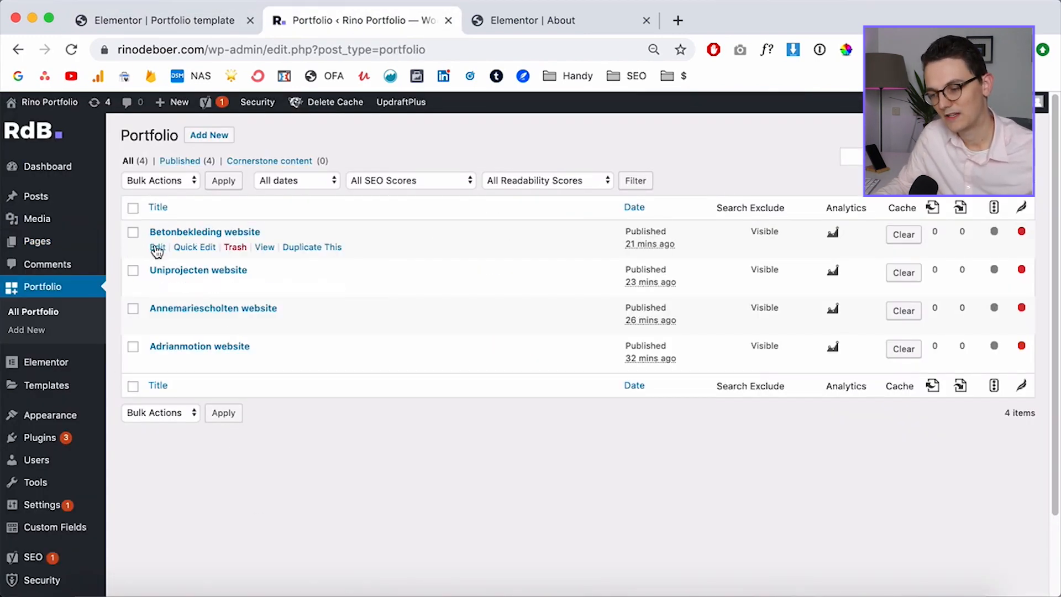
click(157, 248)
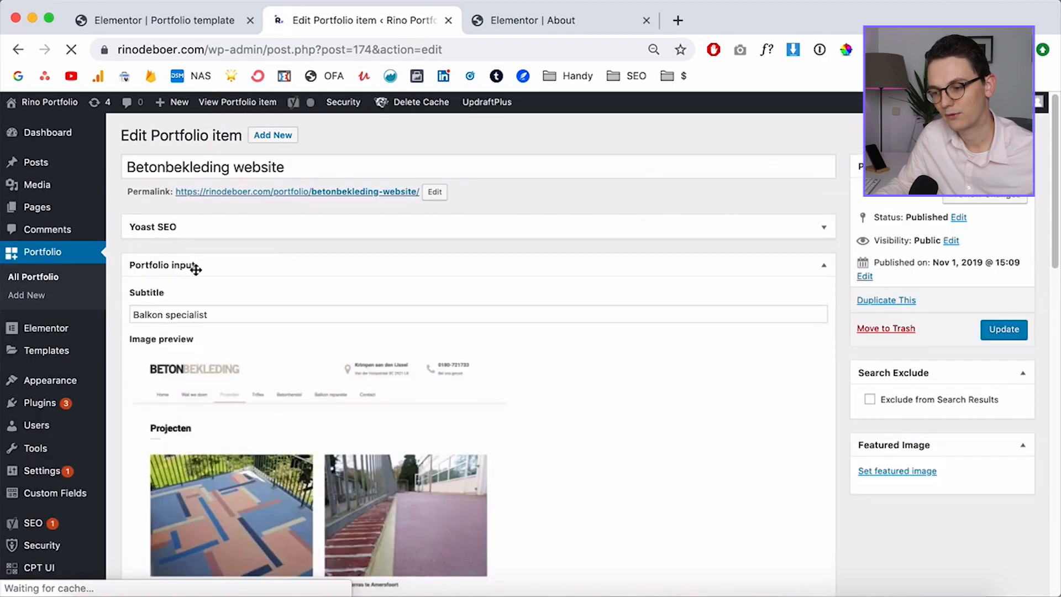
scroll(446, 387, down, 1)
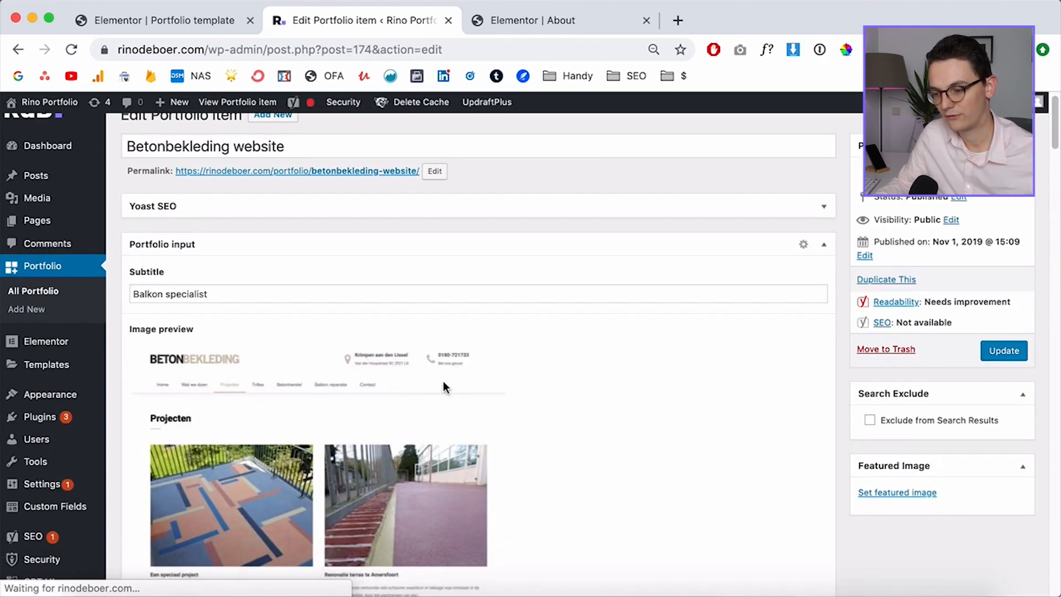
scroll(445, 388, down, 5)
scroll(280, 310, up, 1)
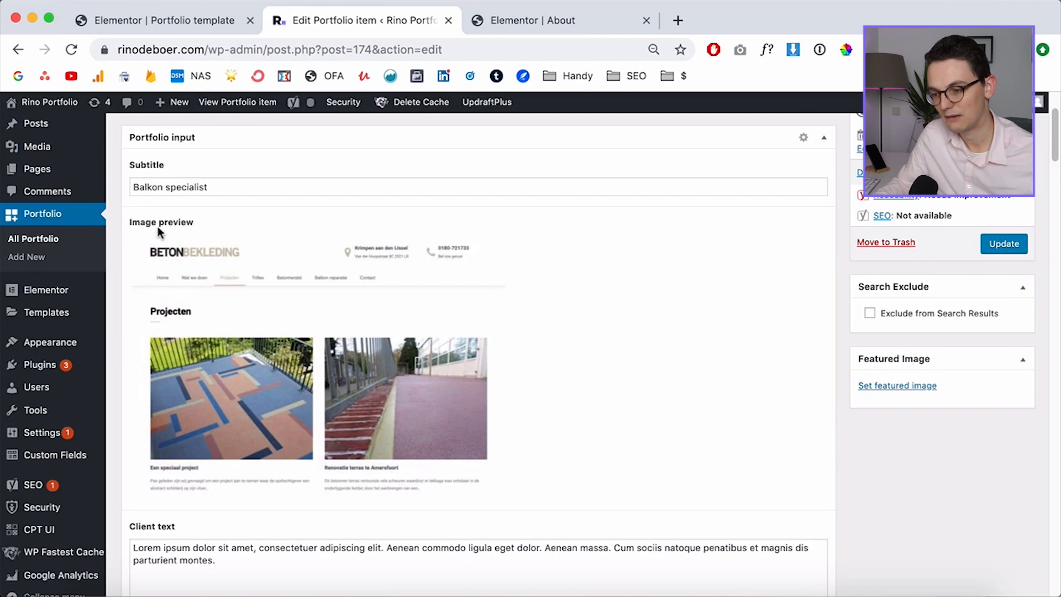
scroll(171, 227, up, 5)
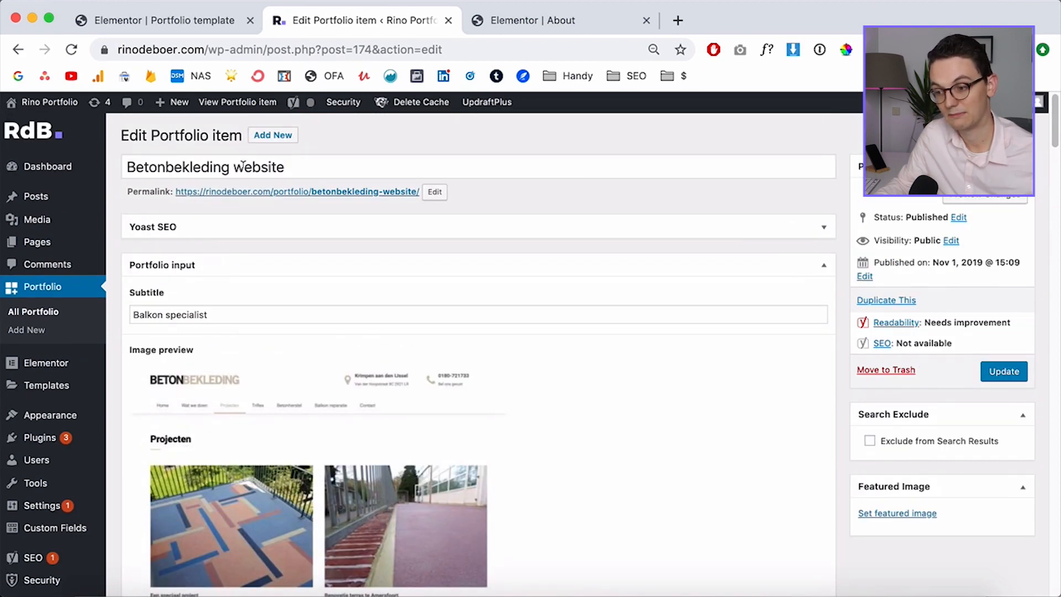
scroll(243, 165, down, 1)
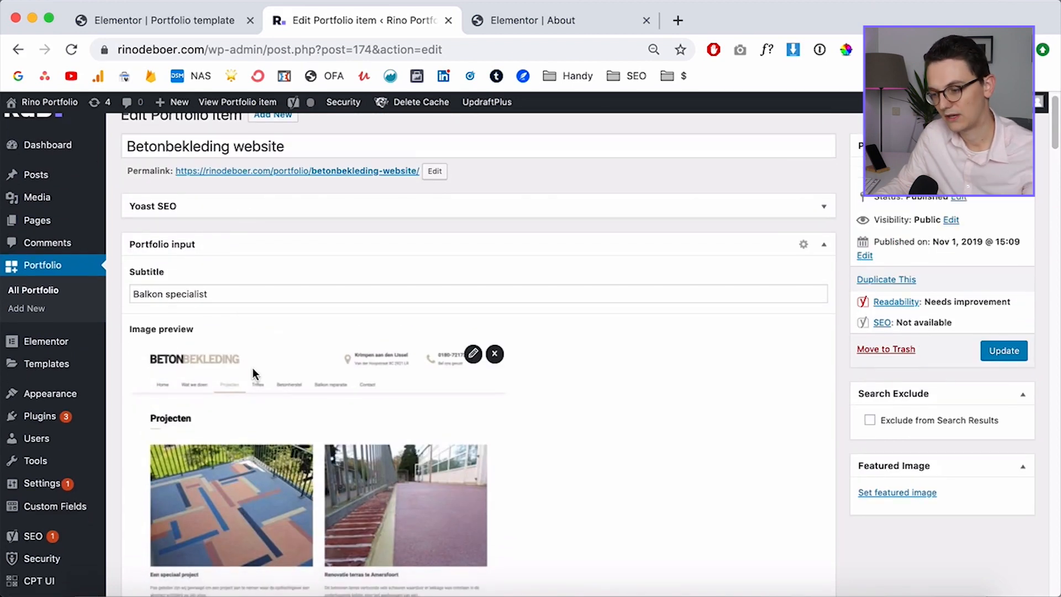
click(293, 590)
scroll(464, 237, up, 2)
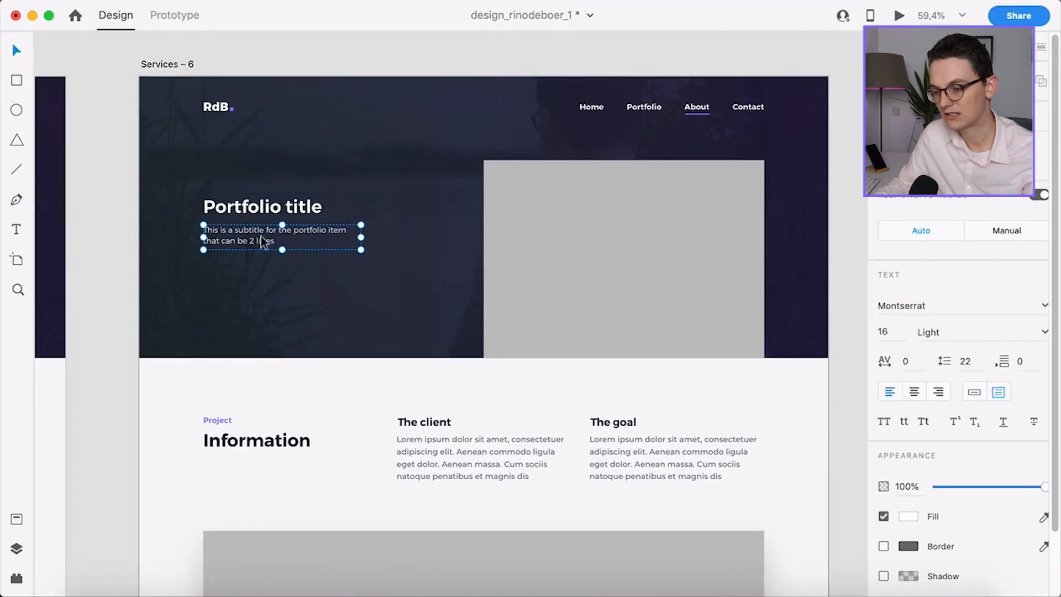
key(super+Tab)
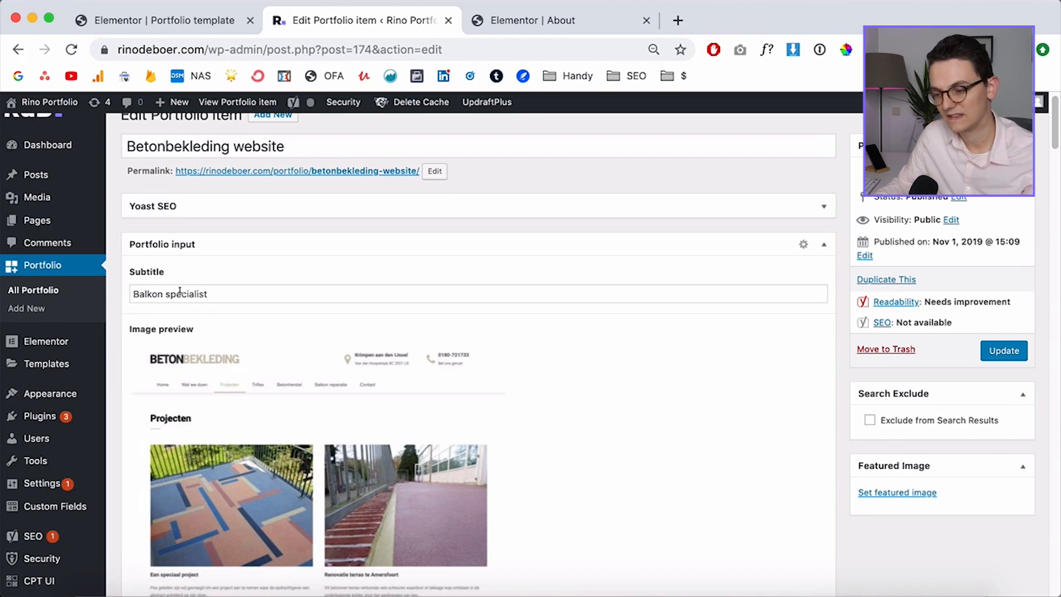
Back in the Elementor portfolio template, replace the lorem ipsum paragraph with a dynamic ACF Field using the key Subtitle
click(158, 23)
click(473, 308)
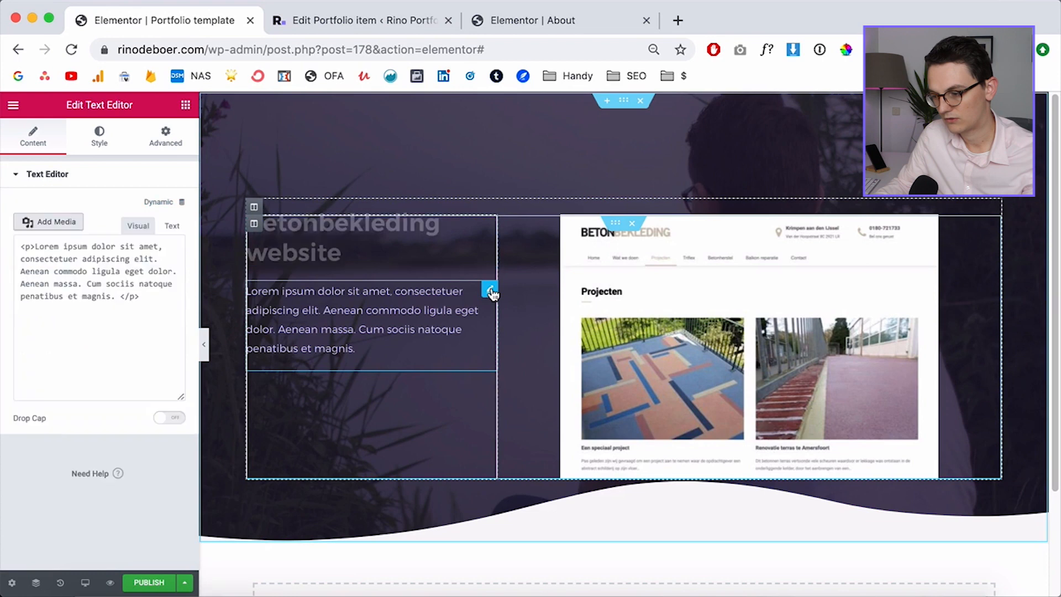
click(159, 203)
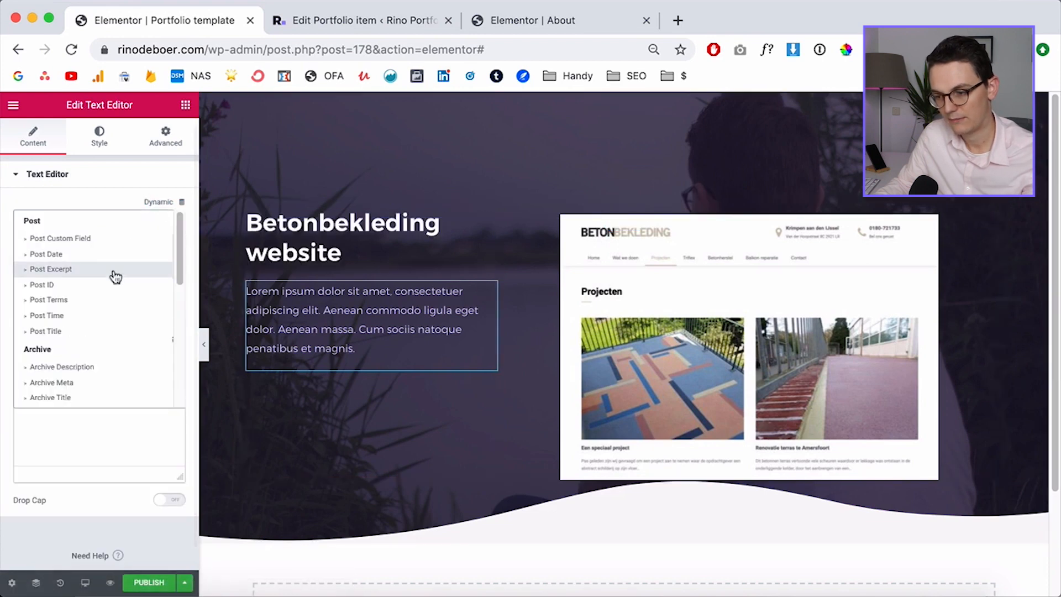
scroll(119, 313, down, 5)
scroll(118, 310, down, 4)
click(58, 398)
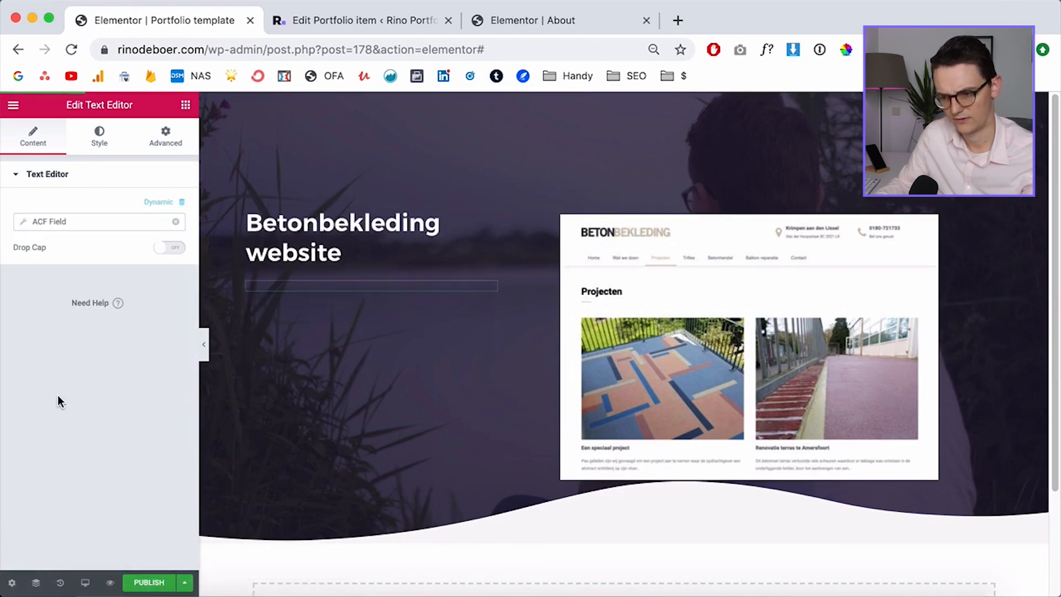
click(85, 221)
click(116, 278)
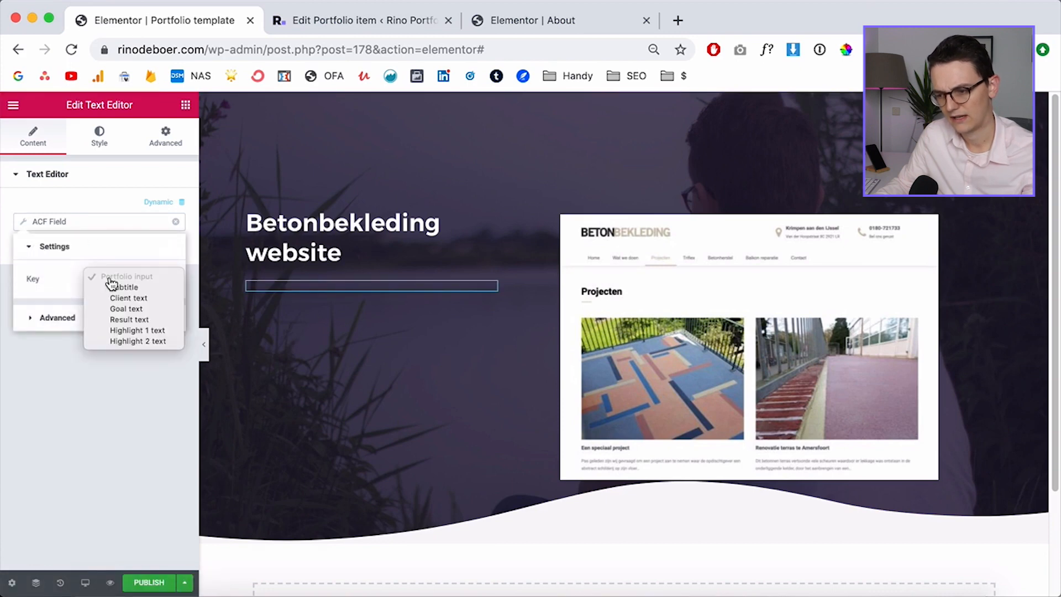
click(139, 287)
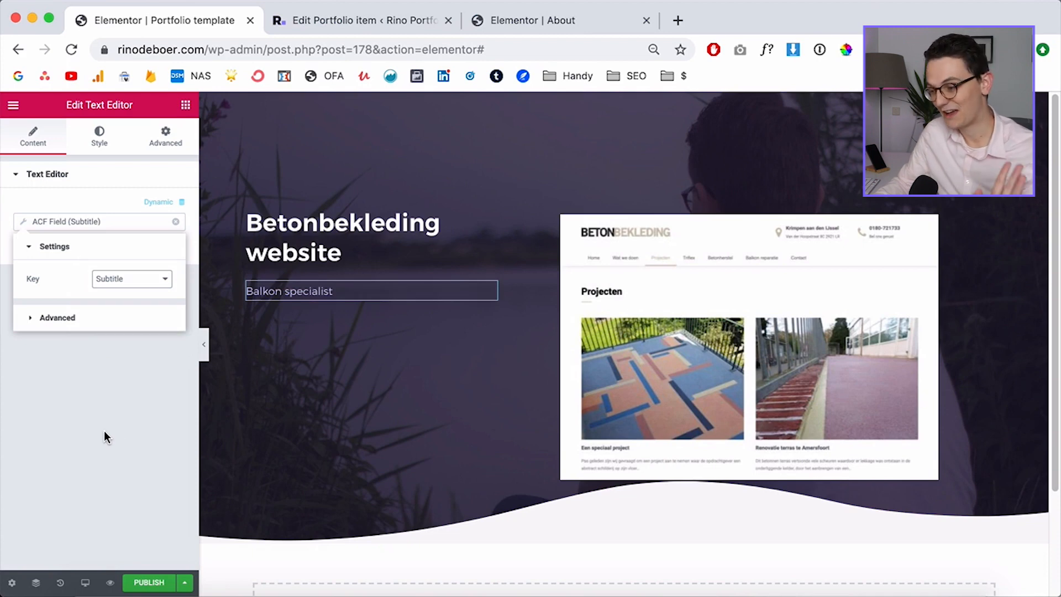
click(129, 398)
Check the header's lower edge in Adobe XD and set the hero section's bottom shape divider to None
scroll(663, 535, down, 1)
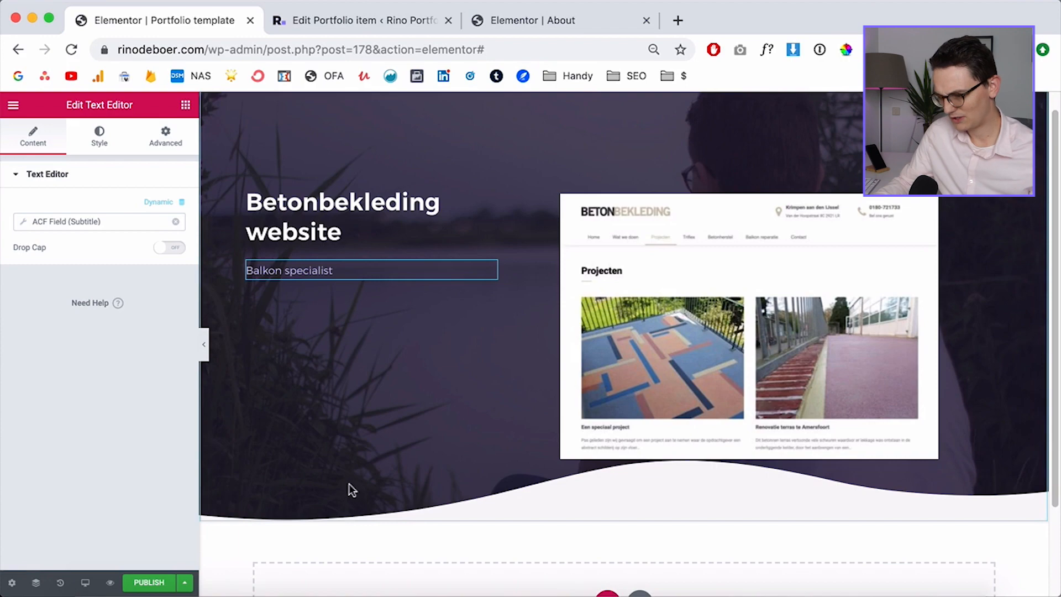
click(293, 594)
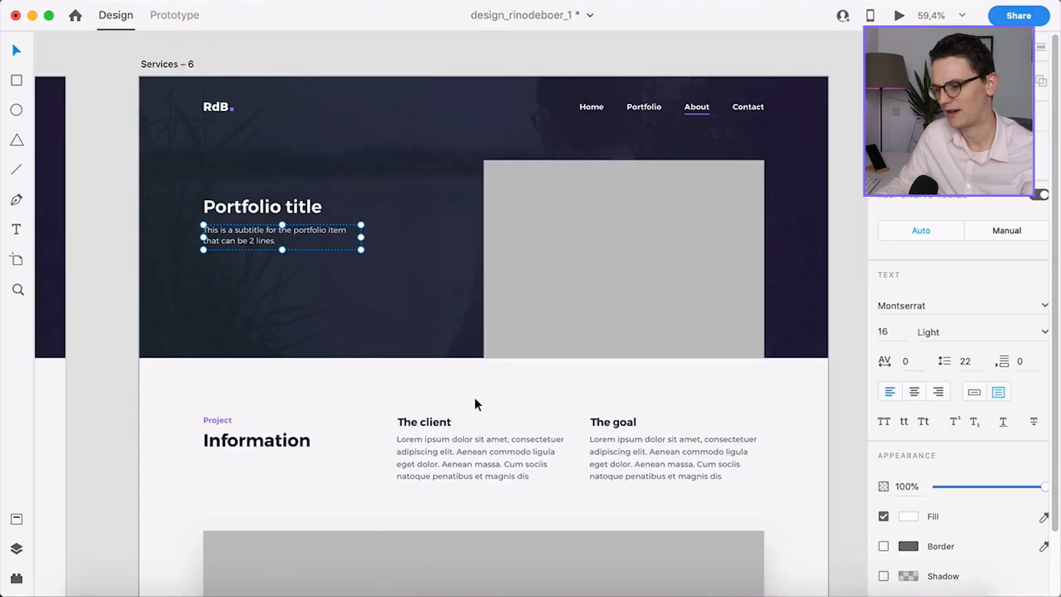
key(super+Tab)
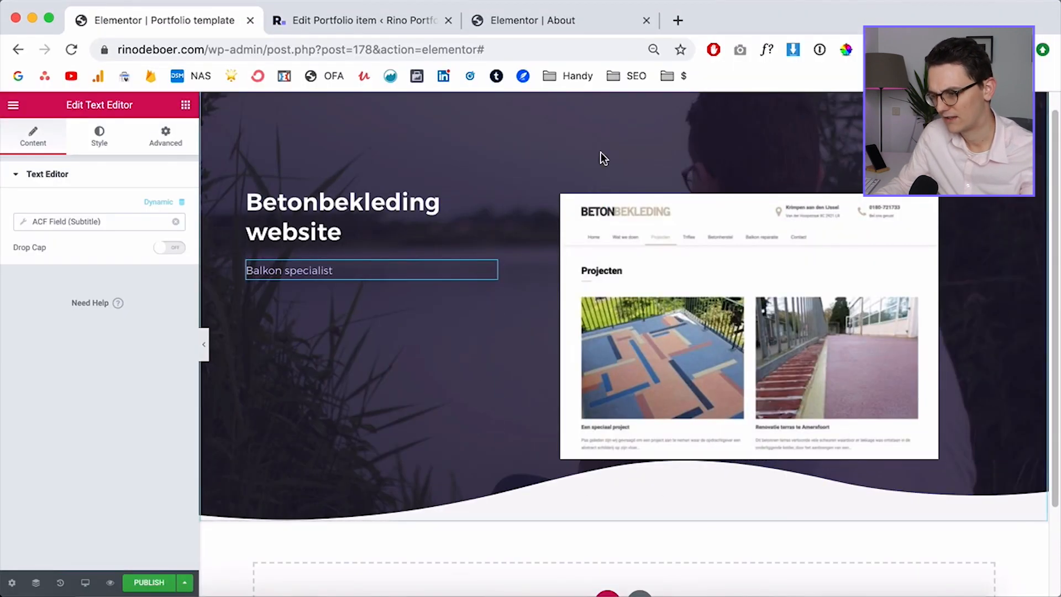
click(623, 100)
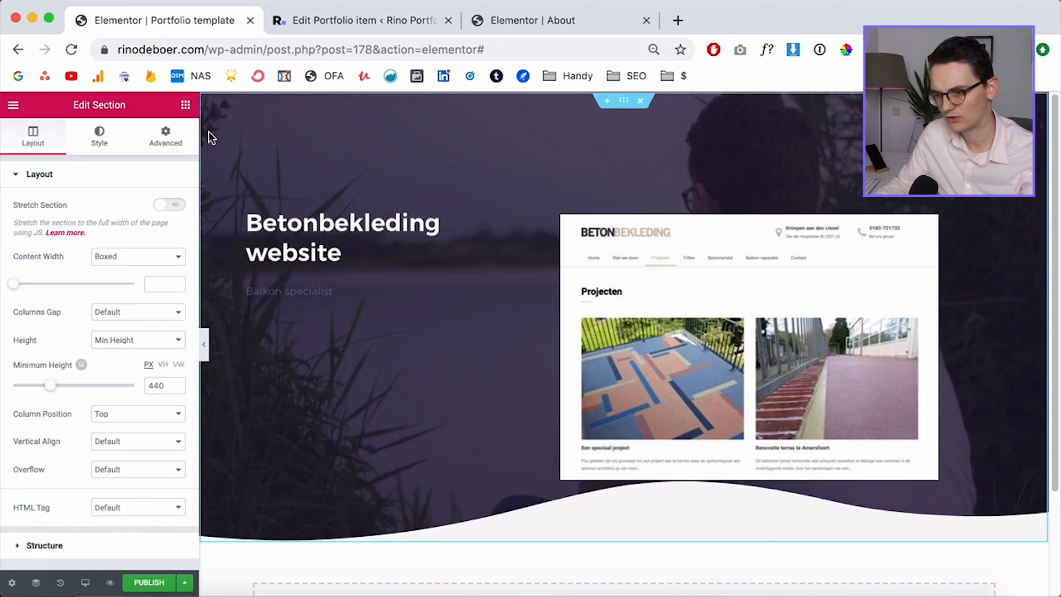
click(103, 142)
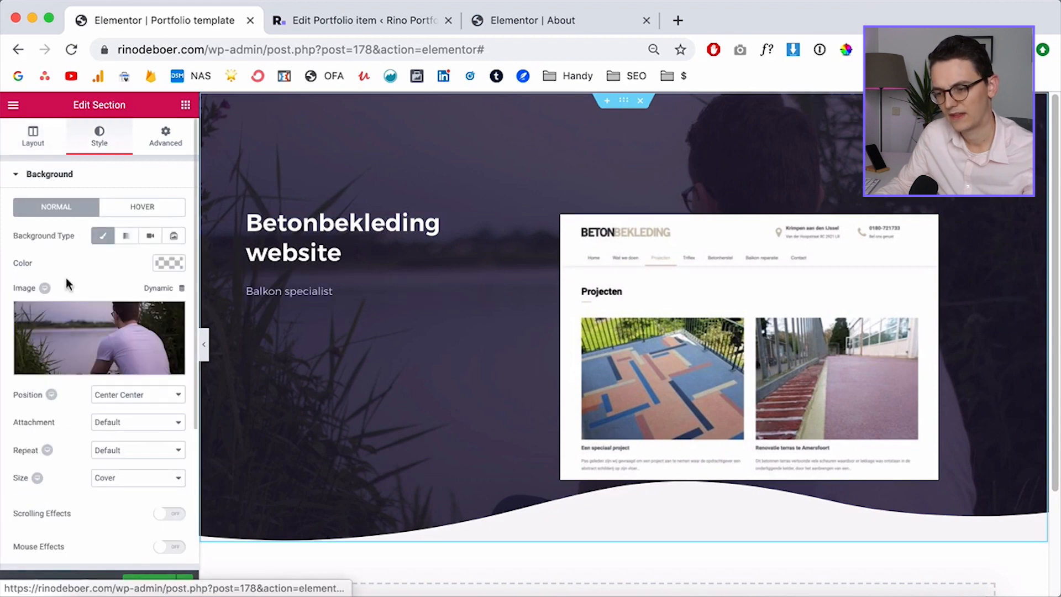
click(50, 174)
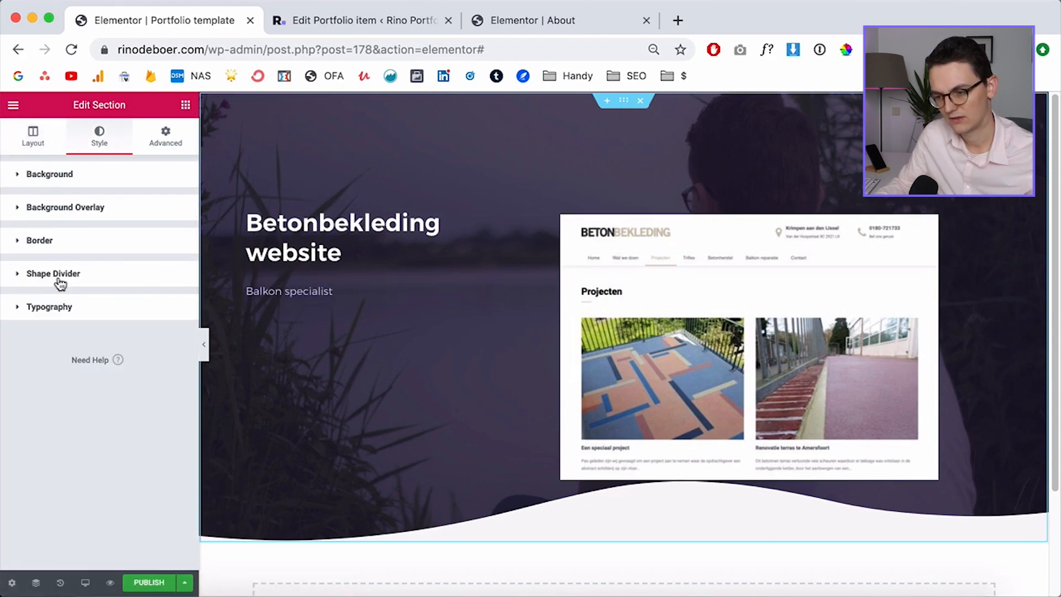
click(60, 277)
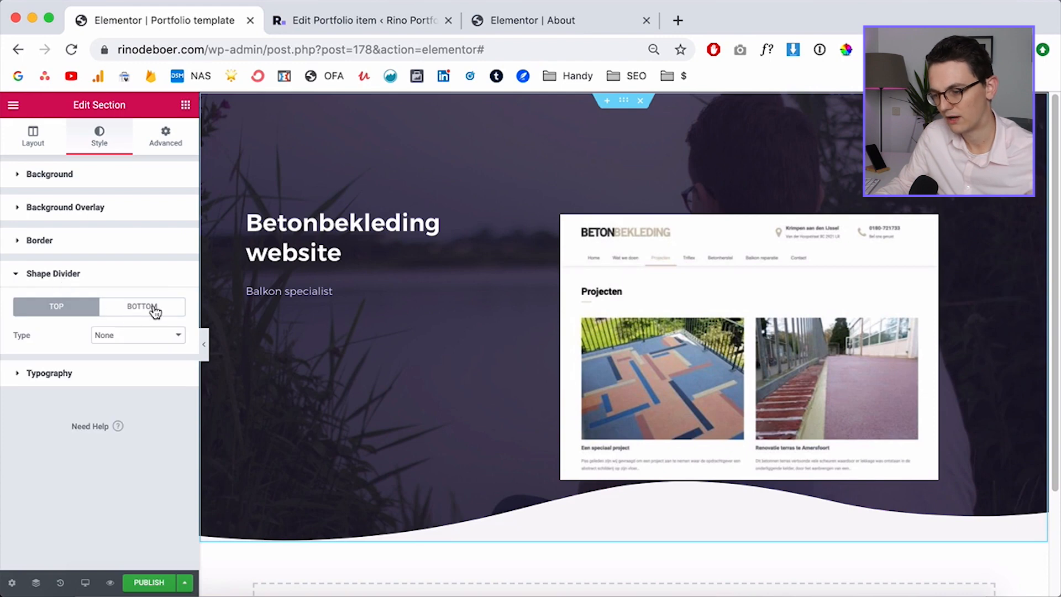
click(156, 313)
scroll(105, 348, down, 1)
click(112, 330)
click(412, 384)
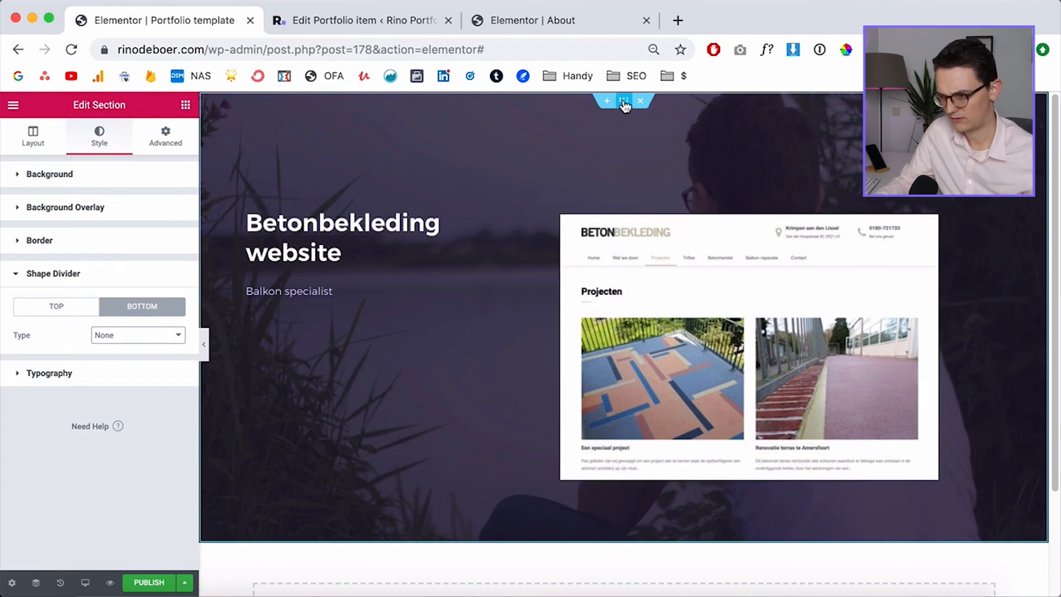
Set the hero section's column position to Bottom
click(32, 145)
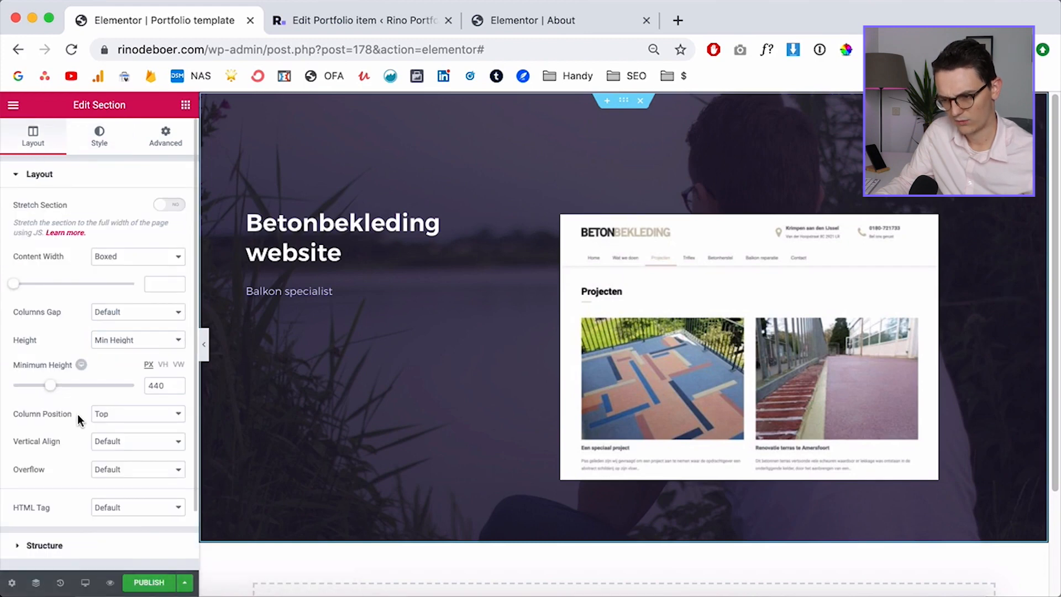
scroll(77, 414, down, 2)
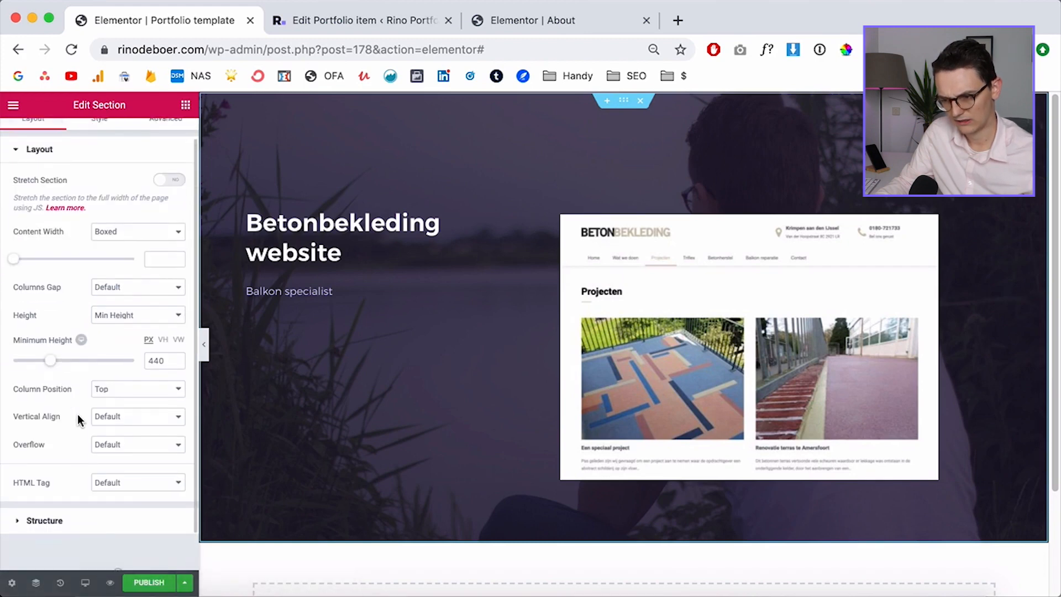
click(116, 377)
click(121, 394)
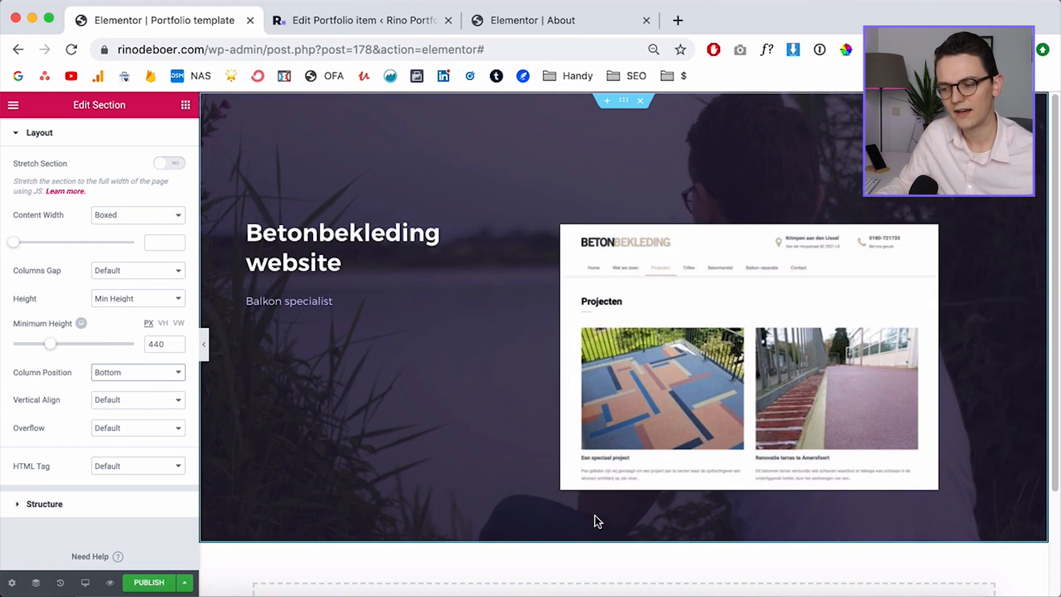
scroll(115, 337, up, 2)
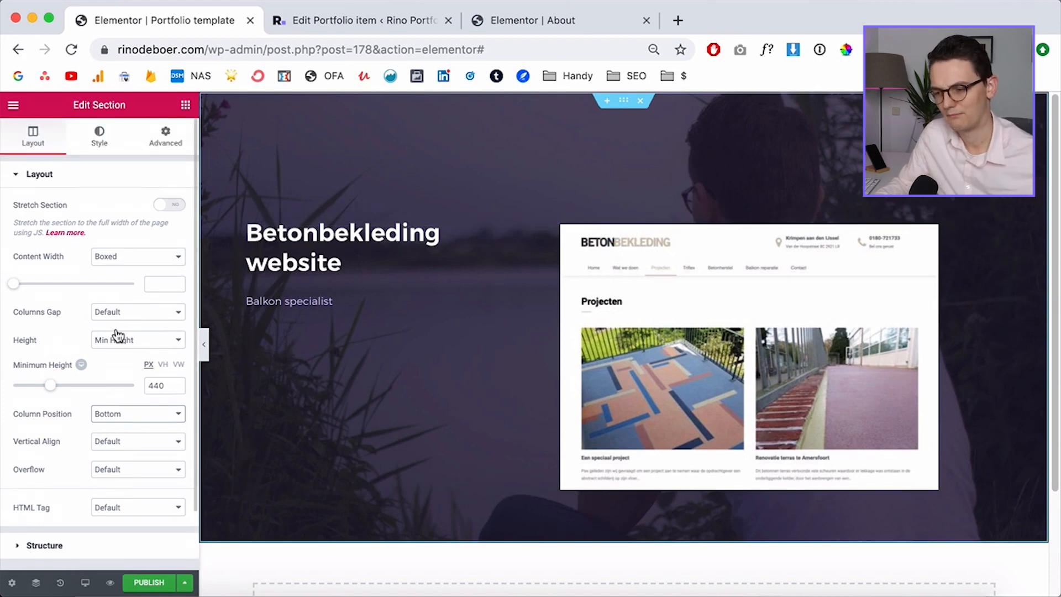
Set the hero section's bottom padding to 0 and compare its title position with the Adobe XD header
click(168, 138)
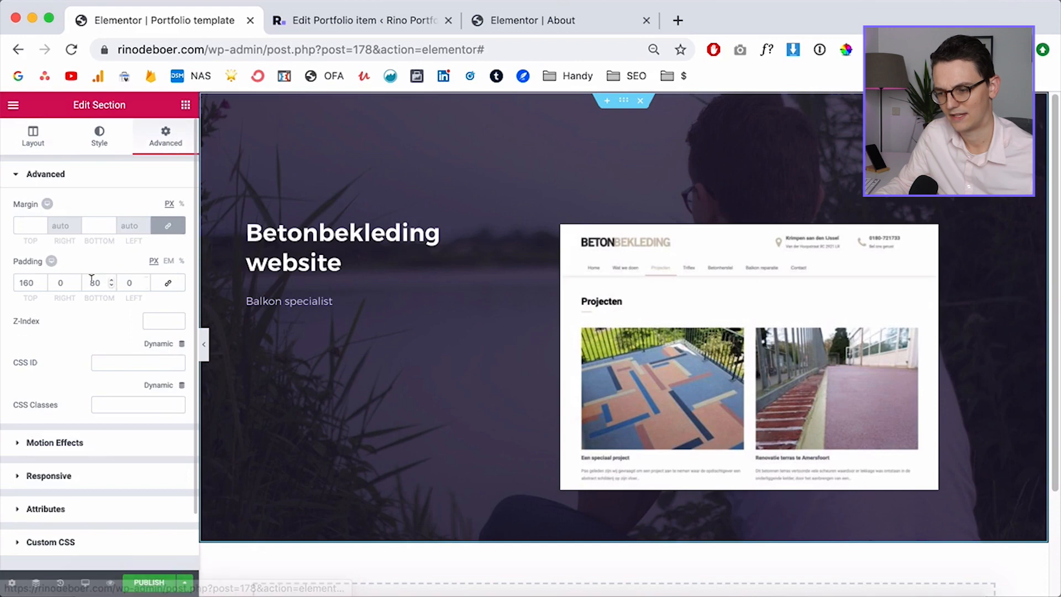
key(BackSpace)
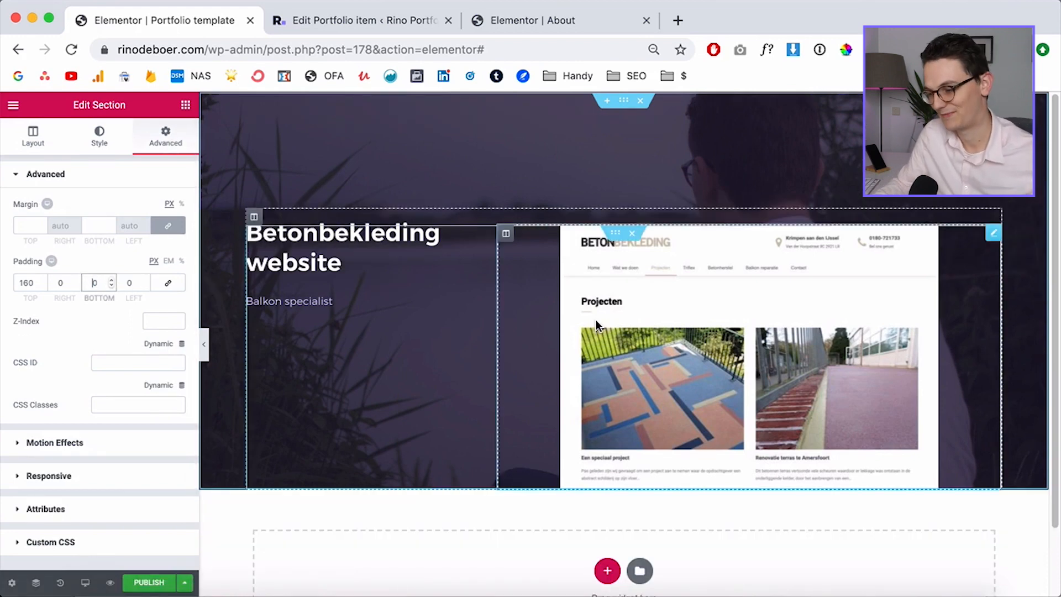
key(super+Tab)
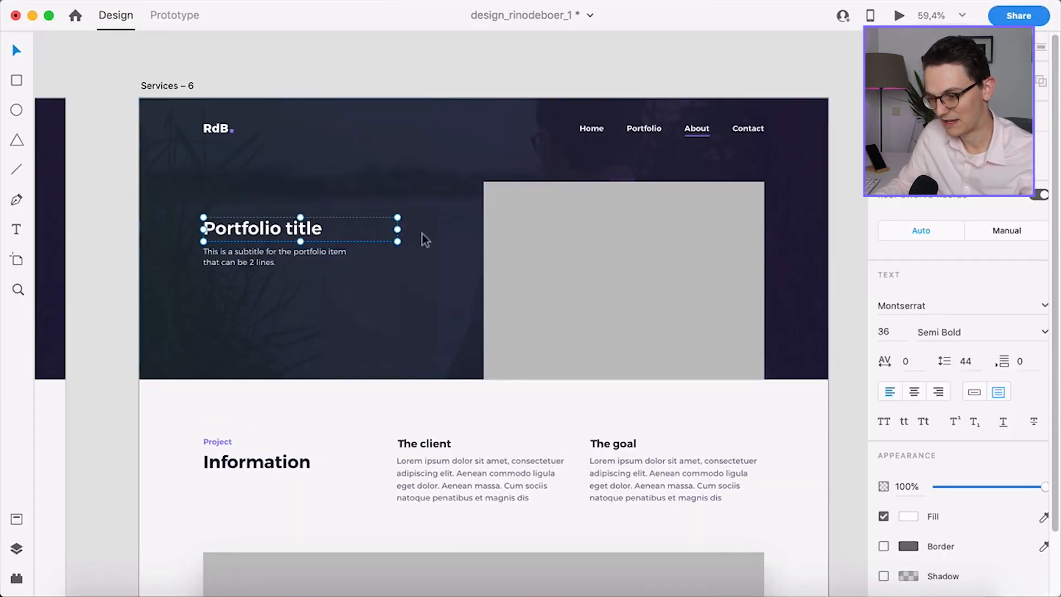
key(super+Tab)
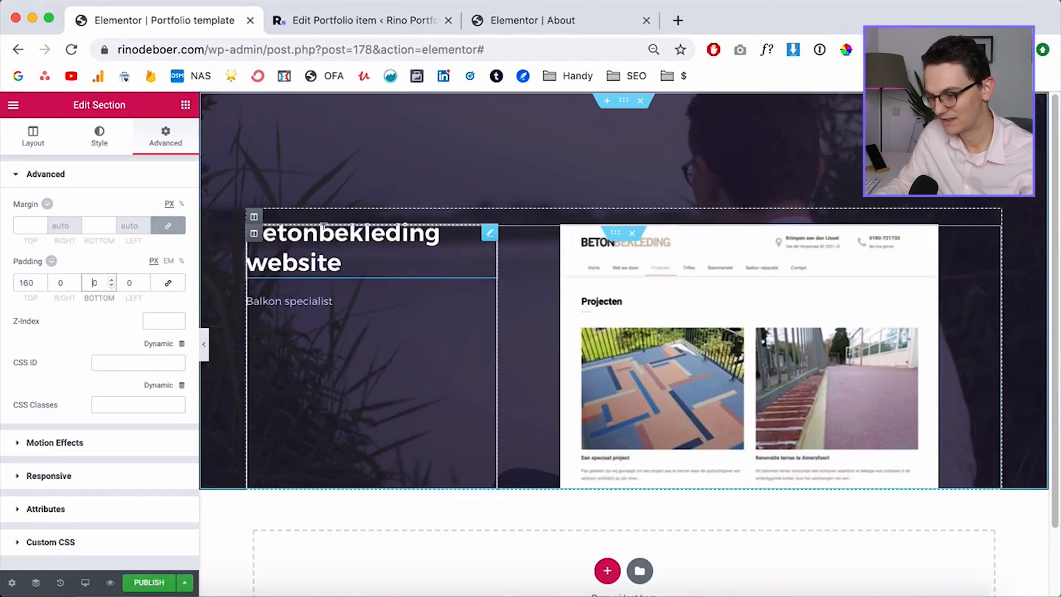
Unlink the padding values of the hero's title column and set its top padding to 60 px
click(254, 234)
click(164, 135)
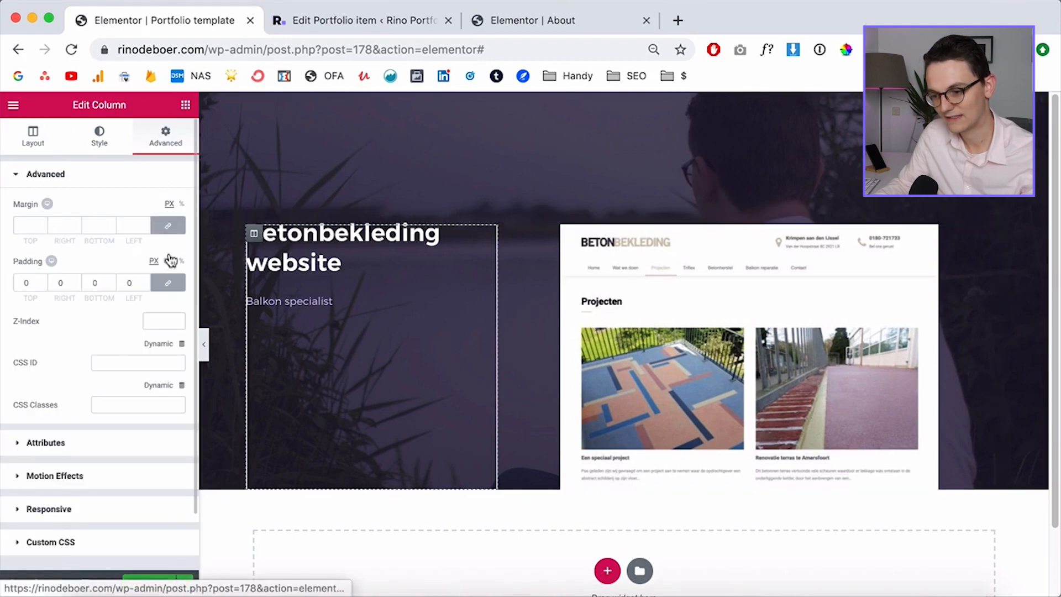
click(169, 285)
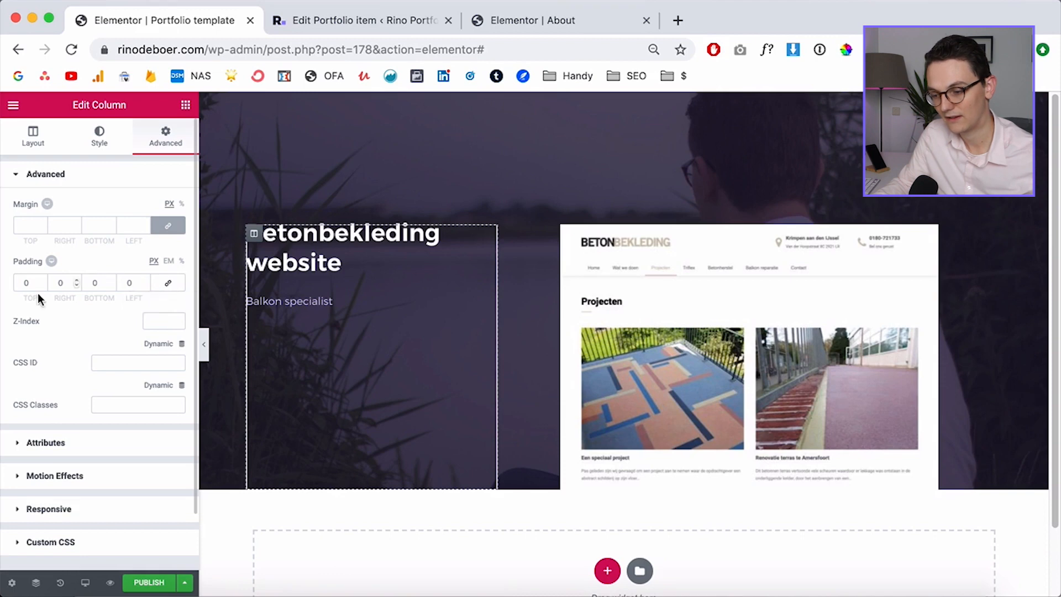
click(23, 282)
text(40)
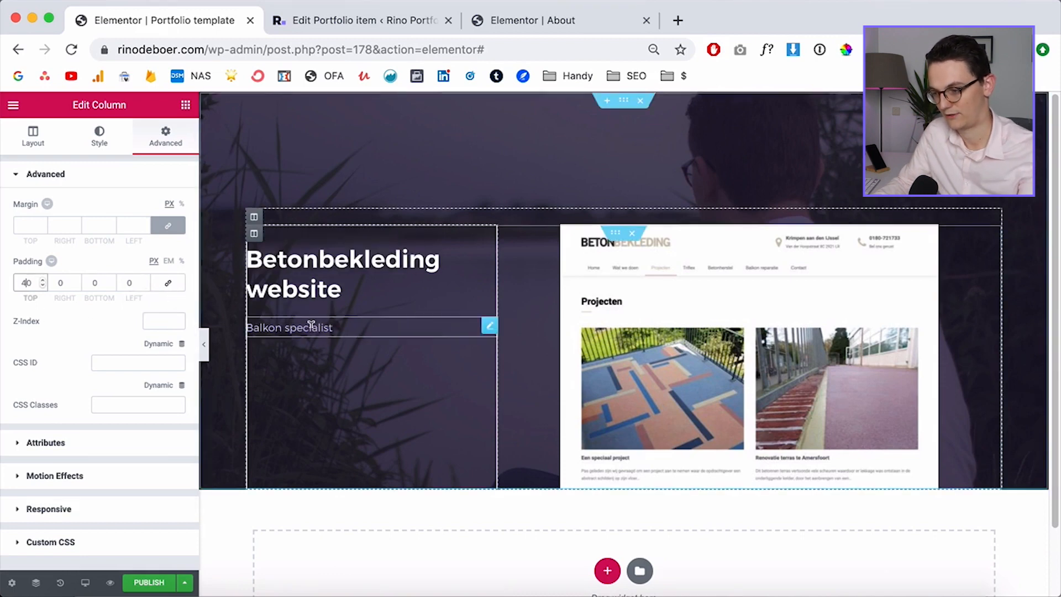
key(BackSpace)
text(6)
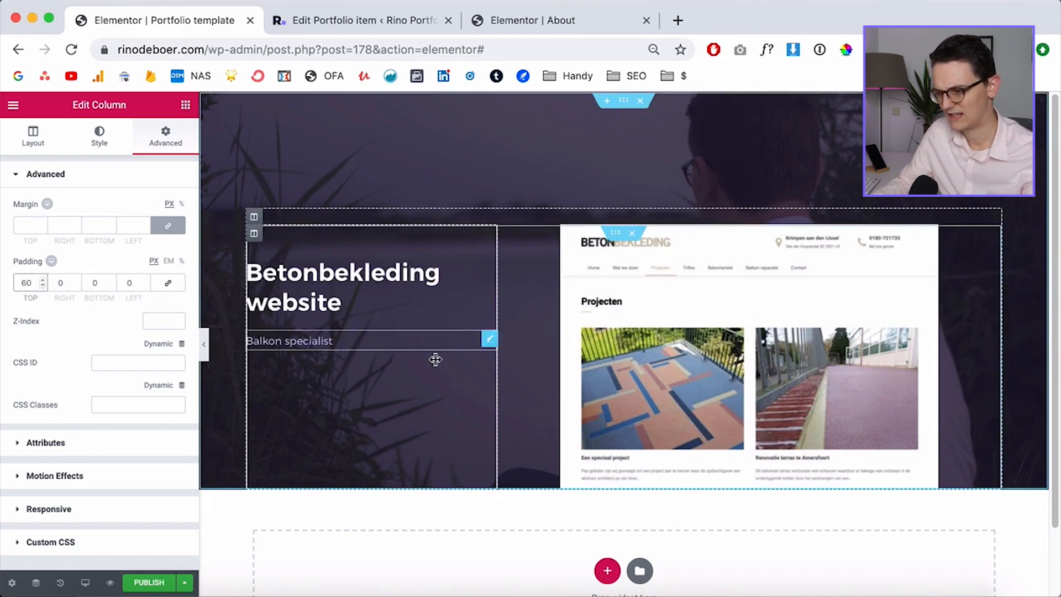
Set the hero section's top padding to 100 px
click(624, 102)
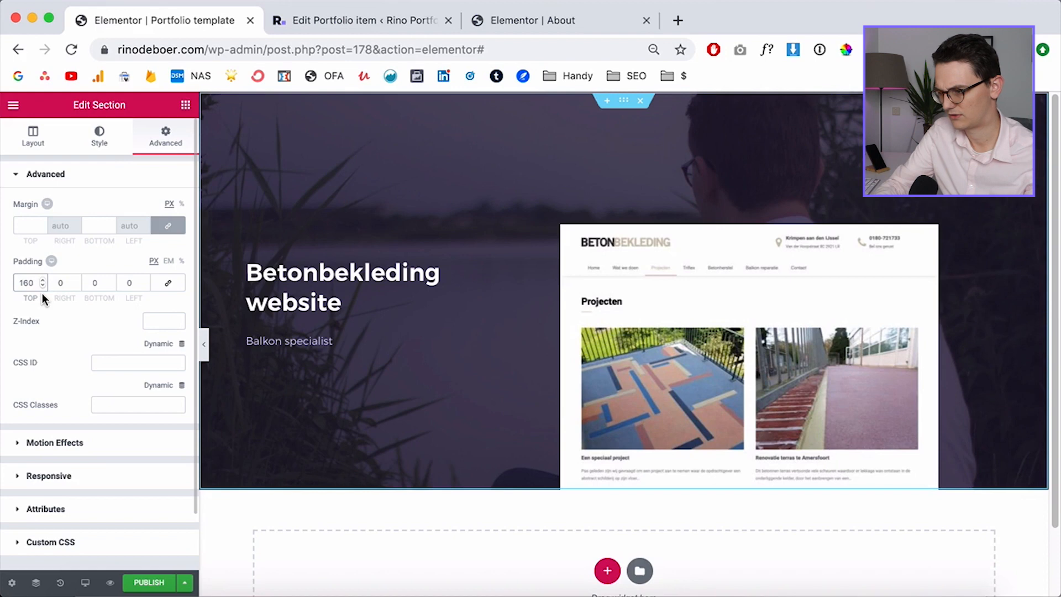
key(BackSpace)
key(Delete)
text(10)
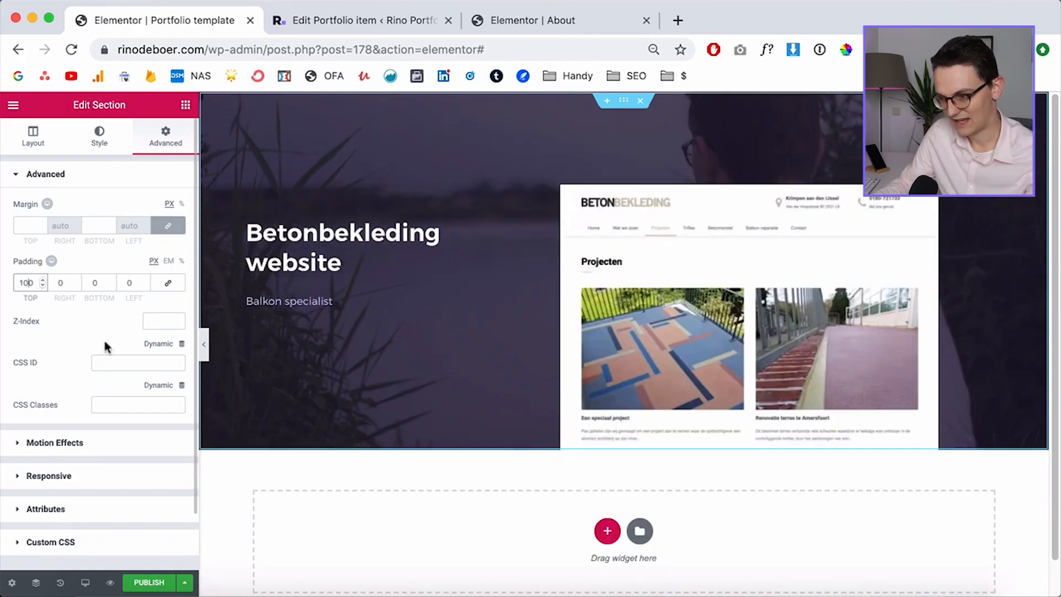
Switch to Adobe XD and examine the portfolio layout below the header, from the large image down to the result section
scroll(723, 414, down, 1)
scroll(721, 412, up, 1)
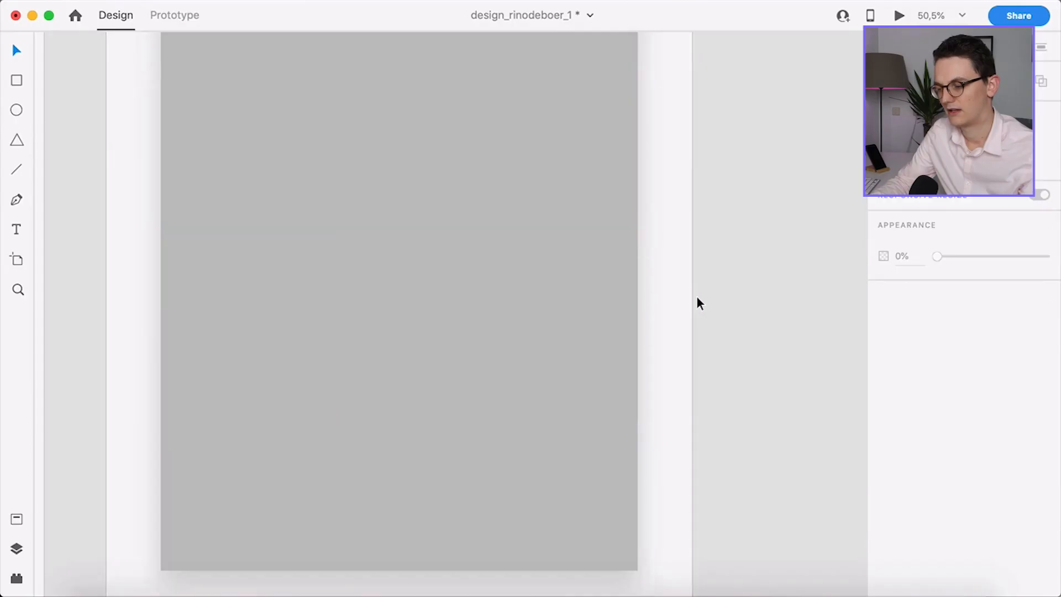
scroll(697, 303, up, 5)
scroll(697, 302, down, 8)
drag(682, 351, 591, 250)
click(540, 255)
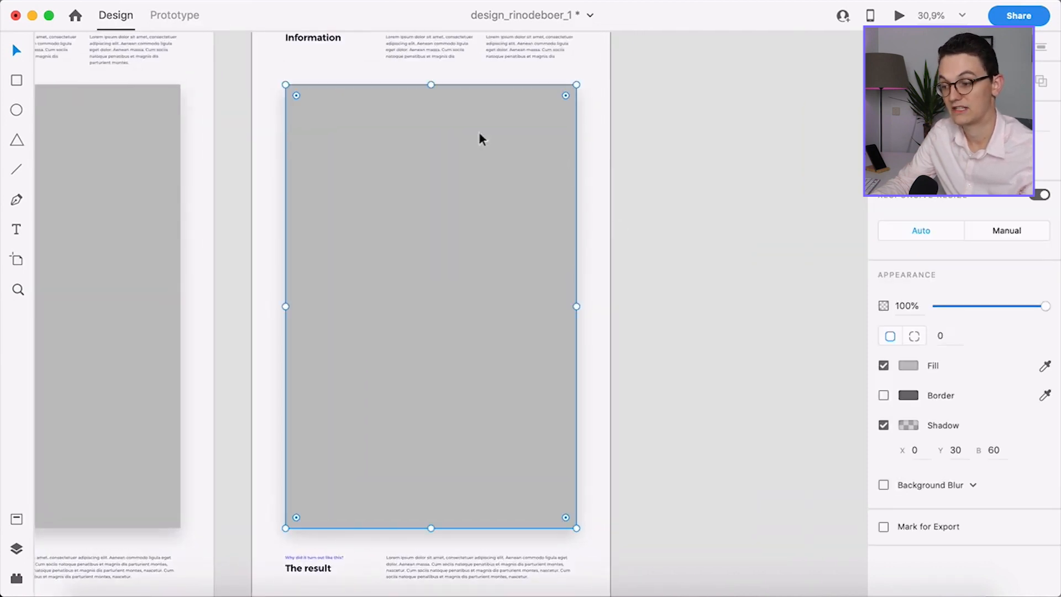
scroll(428, 400, down, 4)
scroll(429, 400, up, 2)
scroll(431, 411, down, 3)
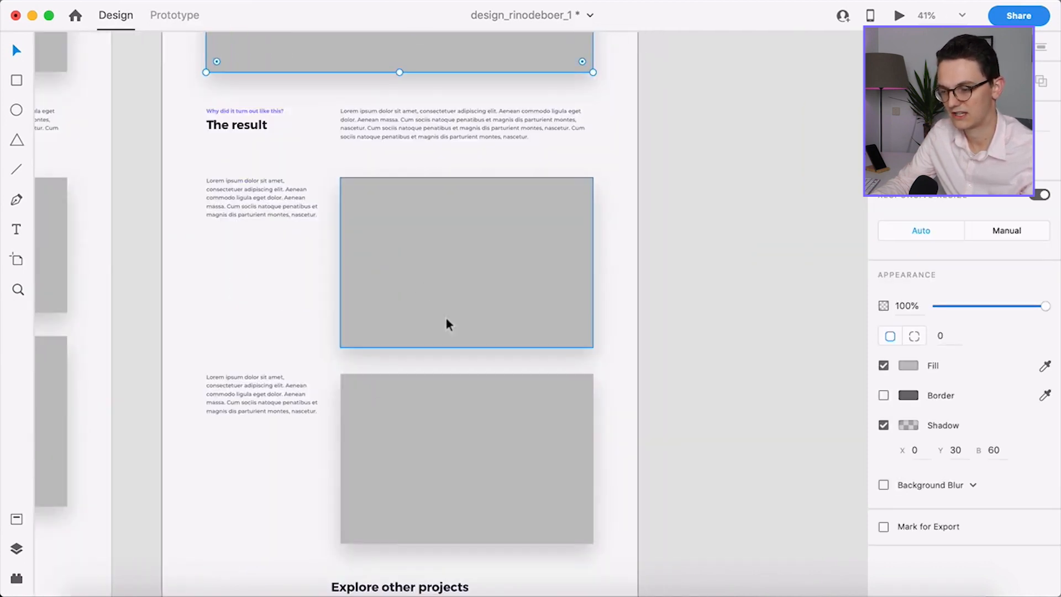
scroll(308, 259, up, 1)
drag(171, 95, 578, 405)
click(720, 351)
scroll(657, 350, up, 8)
Back in the Elementor template, add an Image widget at full content width between the My workflow and Software blocks
key(super+Tab)
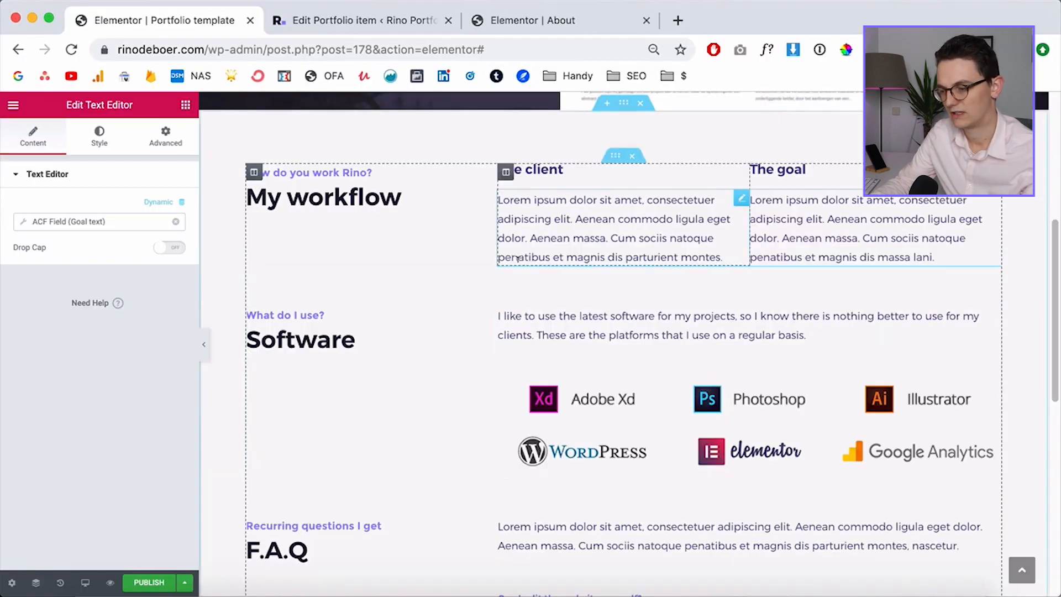
click(185, 105)
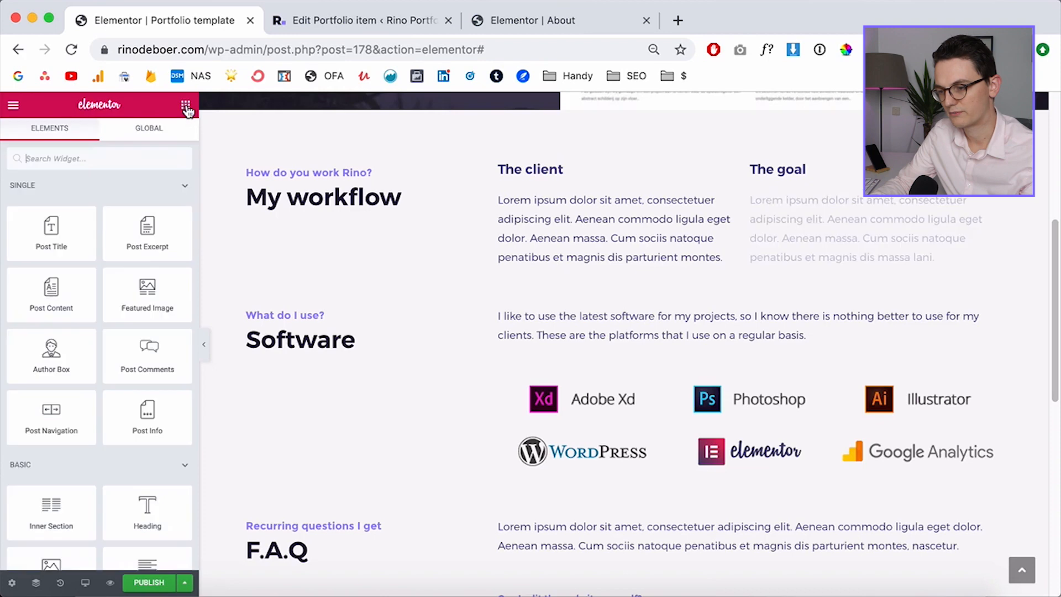
scroll(66, 464, down, 1)
scroll(65, 468, down, 2)
drag(51, 500, 469, 271)
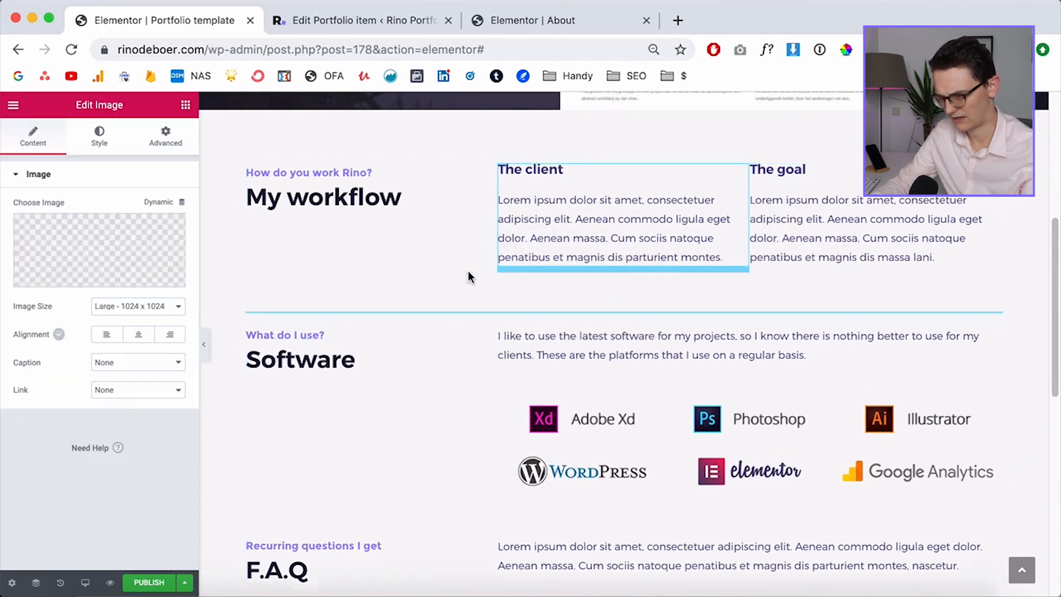
scroll(741, 353, down, 10)
scroll(741, 354, up, 10)
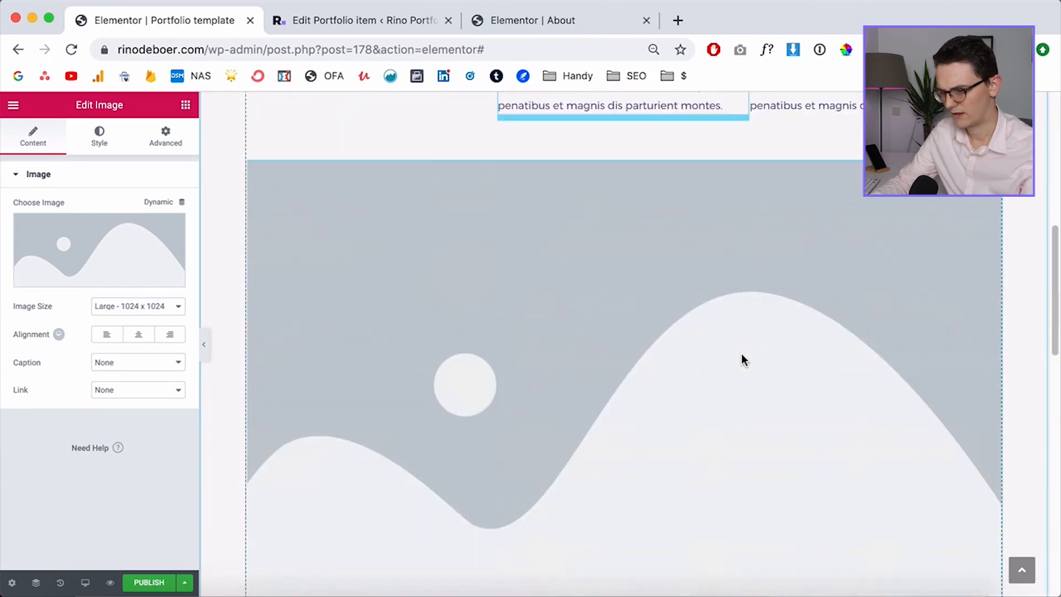
scroll(508, 397, down, 2)
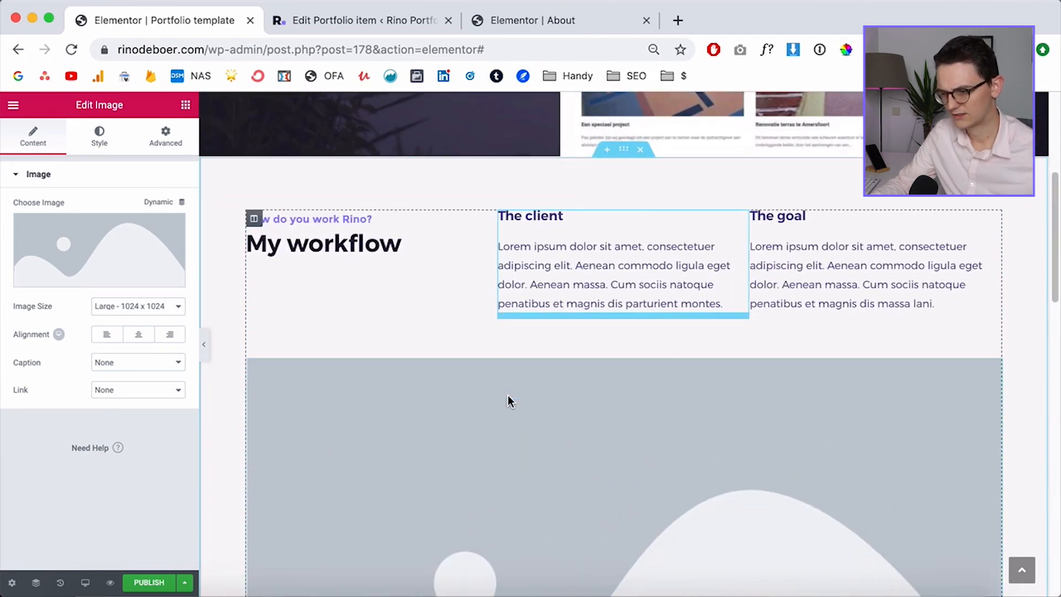
Fill the new image dynamically from an ACF Image Field using the key Big image
click(159, 203)
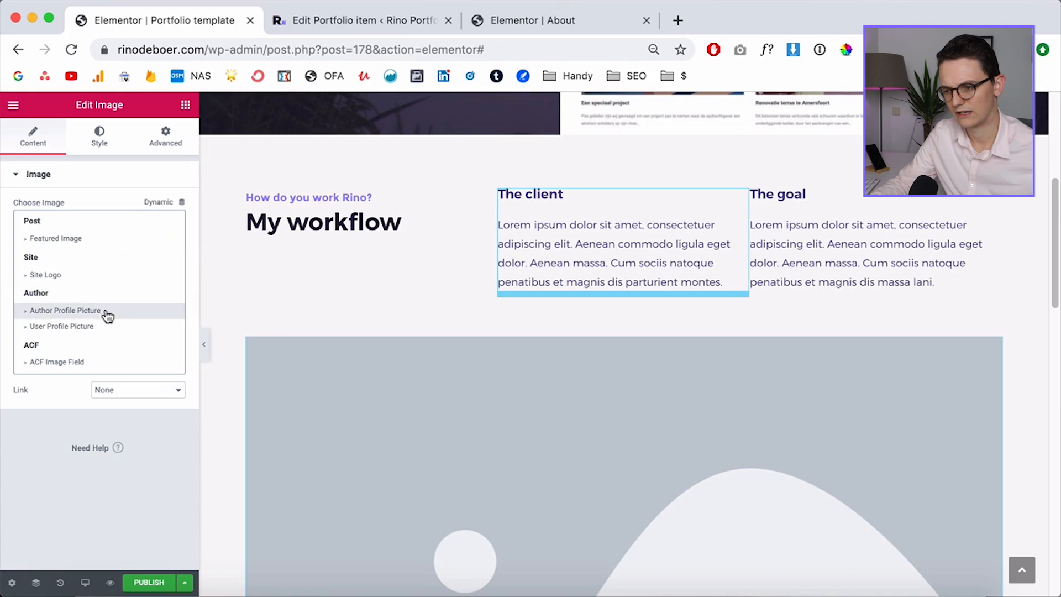
click(78, 362)
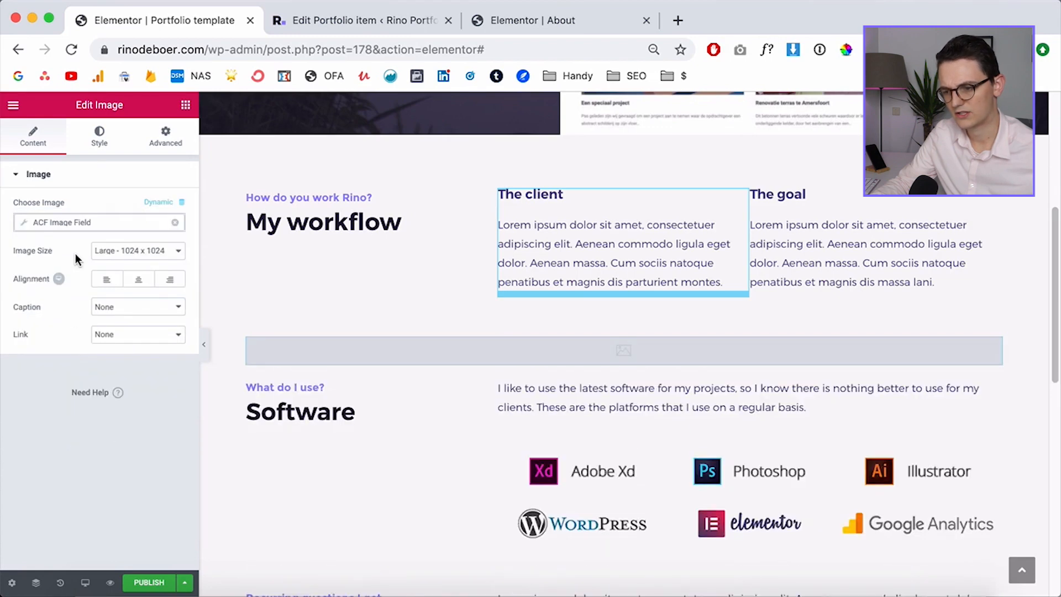
click(83, 222)
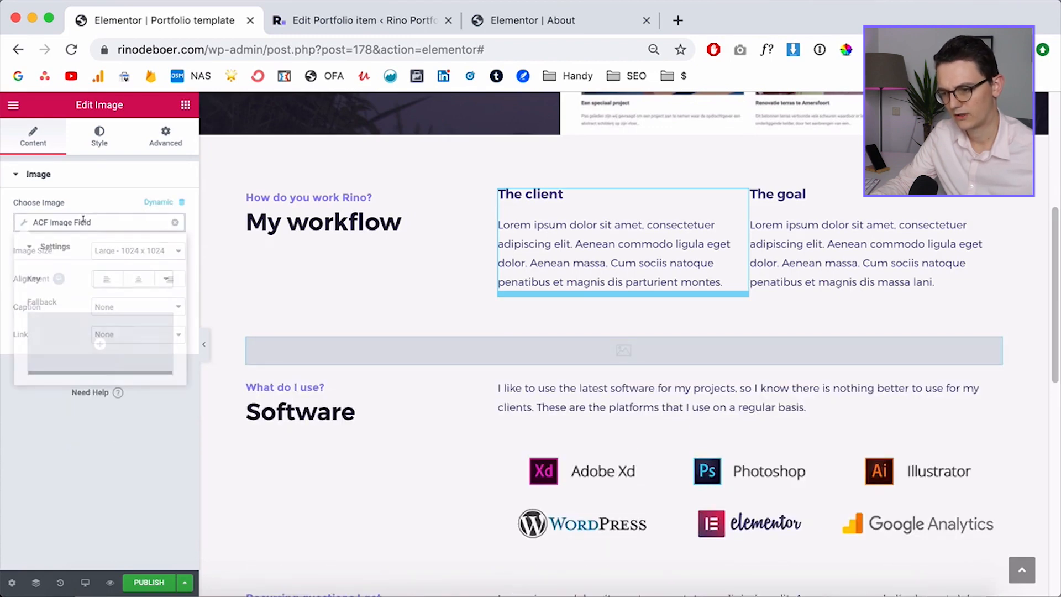
click(122, 275)
click(156, 298)
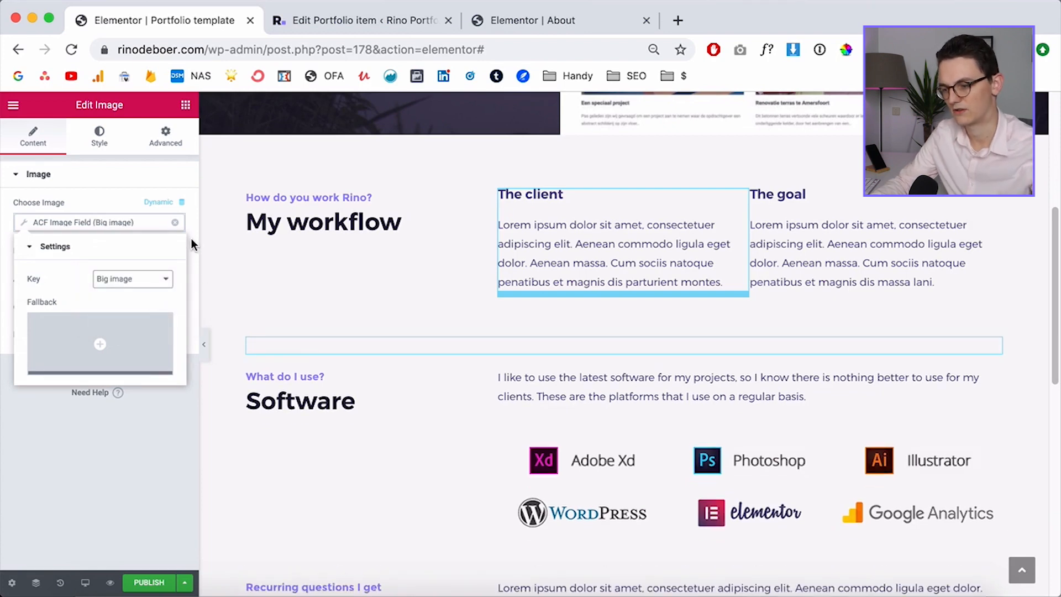
click(237, 295)
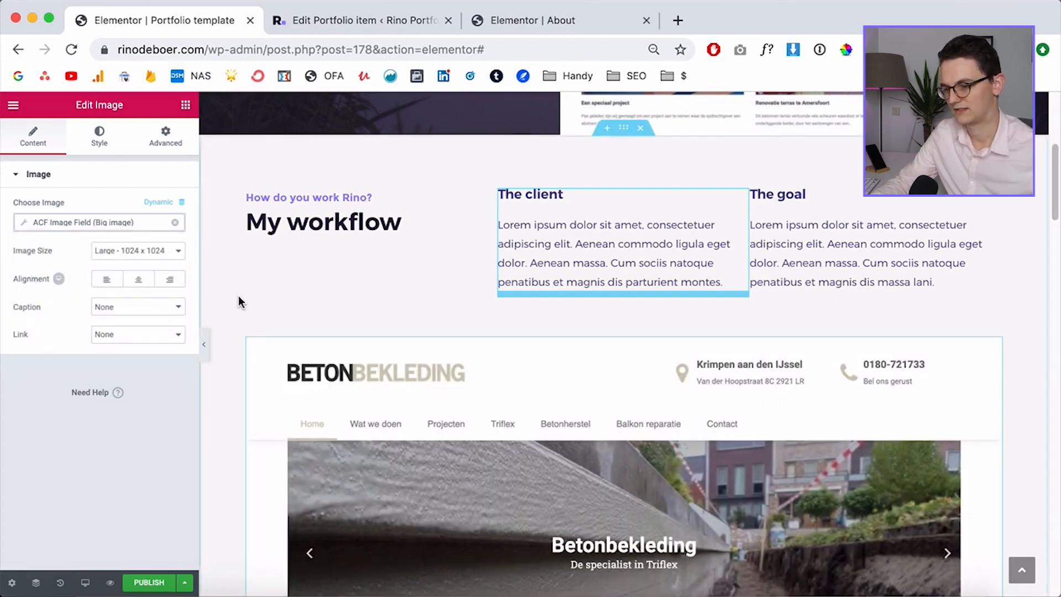
Give the big image a box shadow with 50 blur, 48 vertical offset and black at about 0.08 opacity
scroll(237, 295, down, 15)
scroll(238, 301, down, 10)
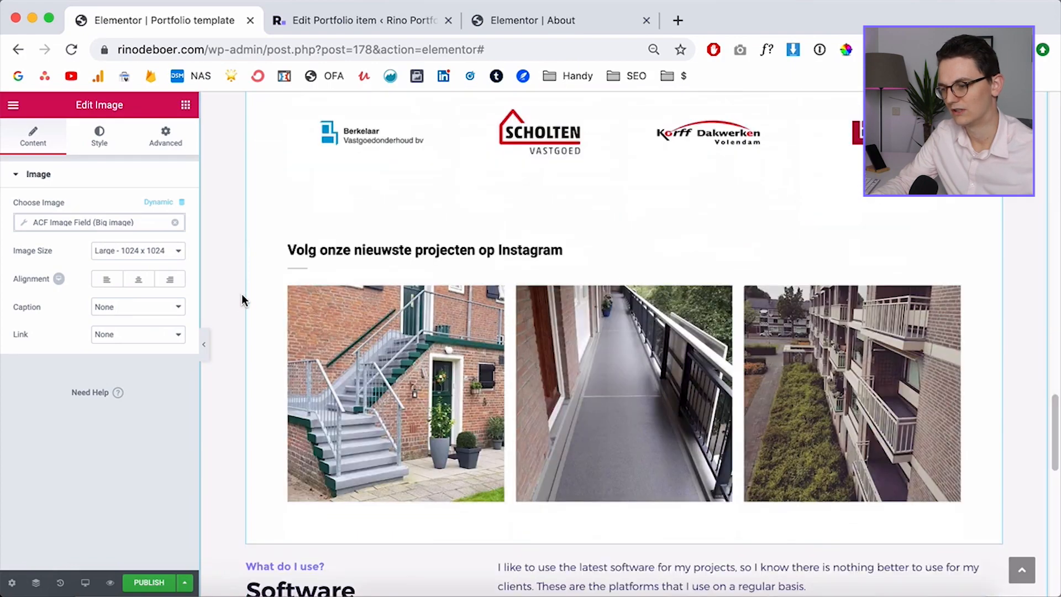
scroll(238, 301, down, 5)
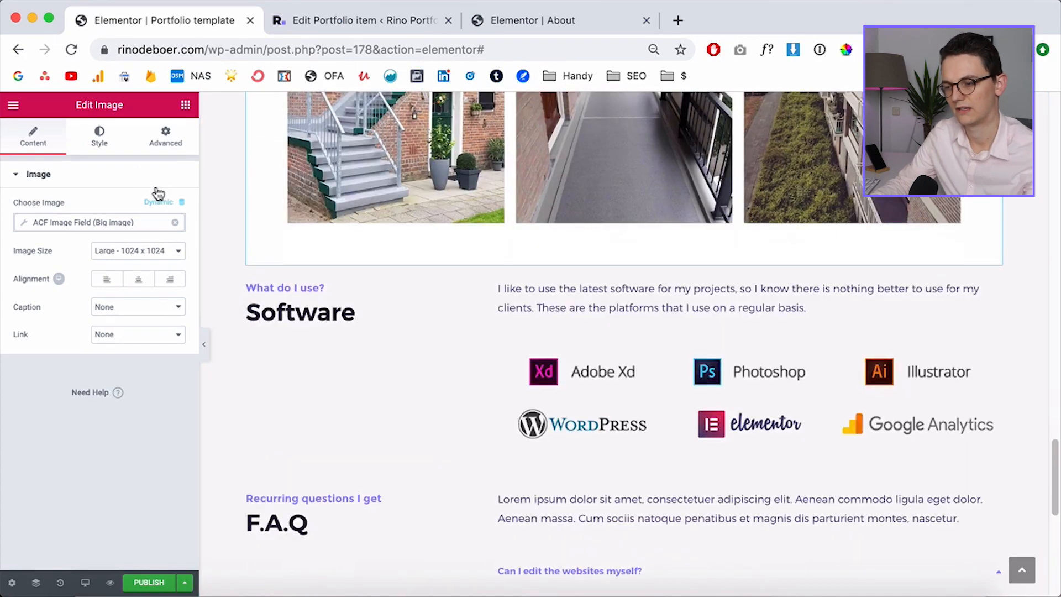
click(105, 137)
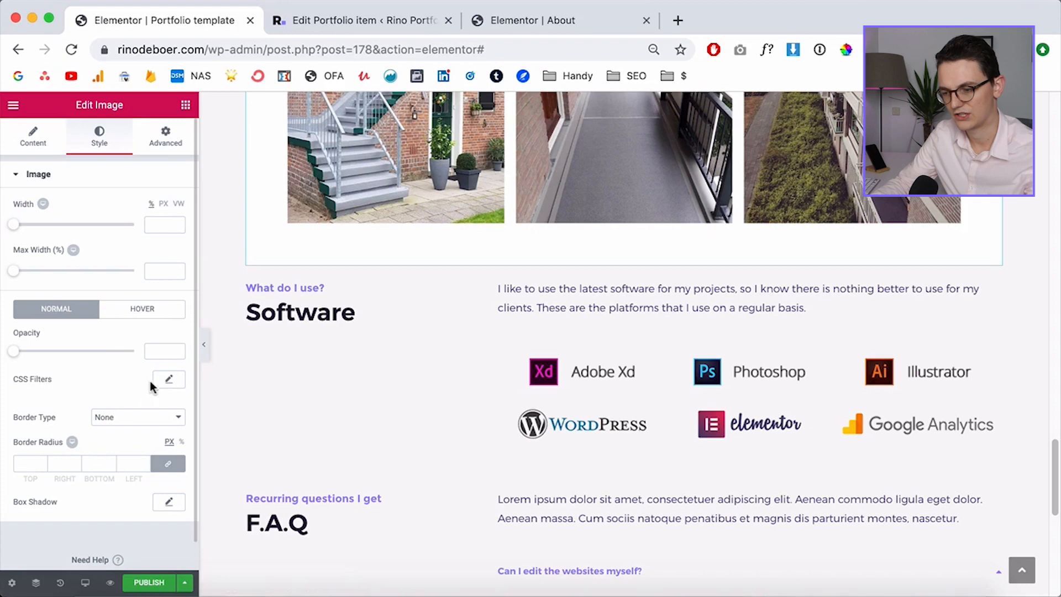
scroll(129, 377, down, 2)
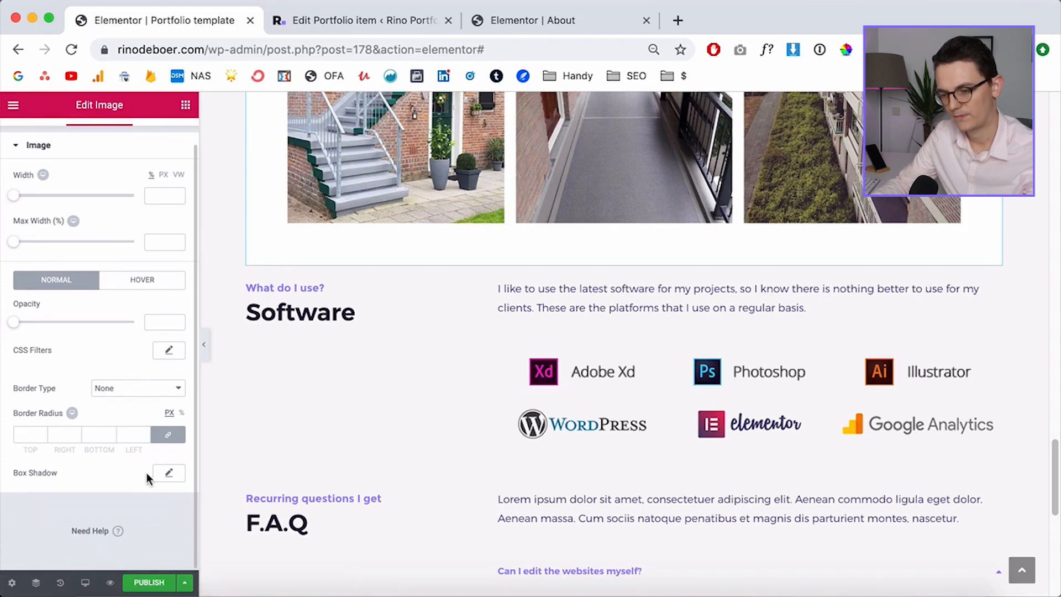
click(172, 474)
scroll(124, 483, down, 3)
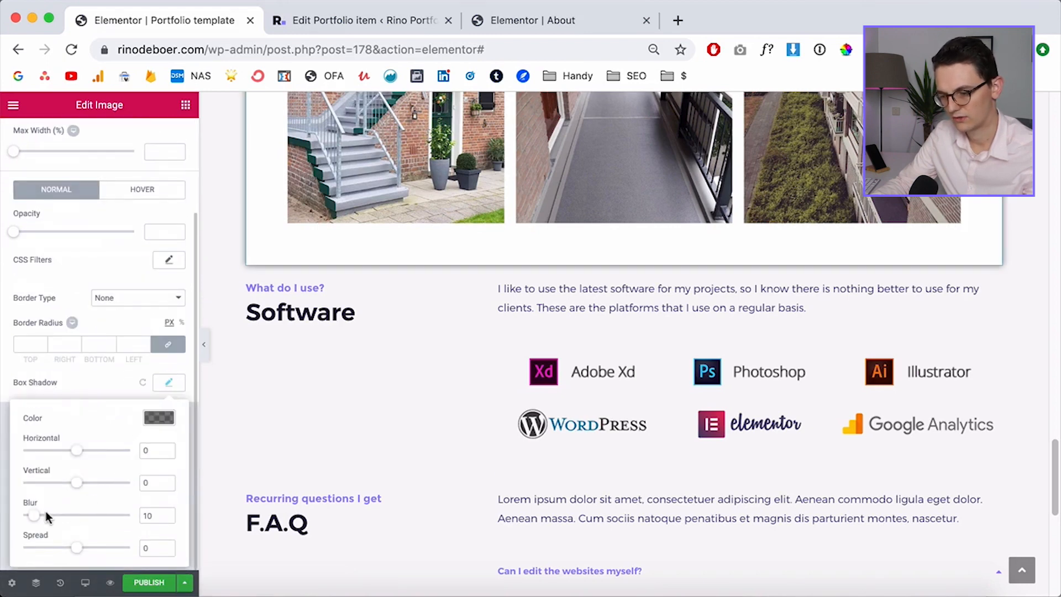
drag(37, 518, 103, 486)
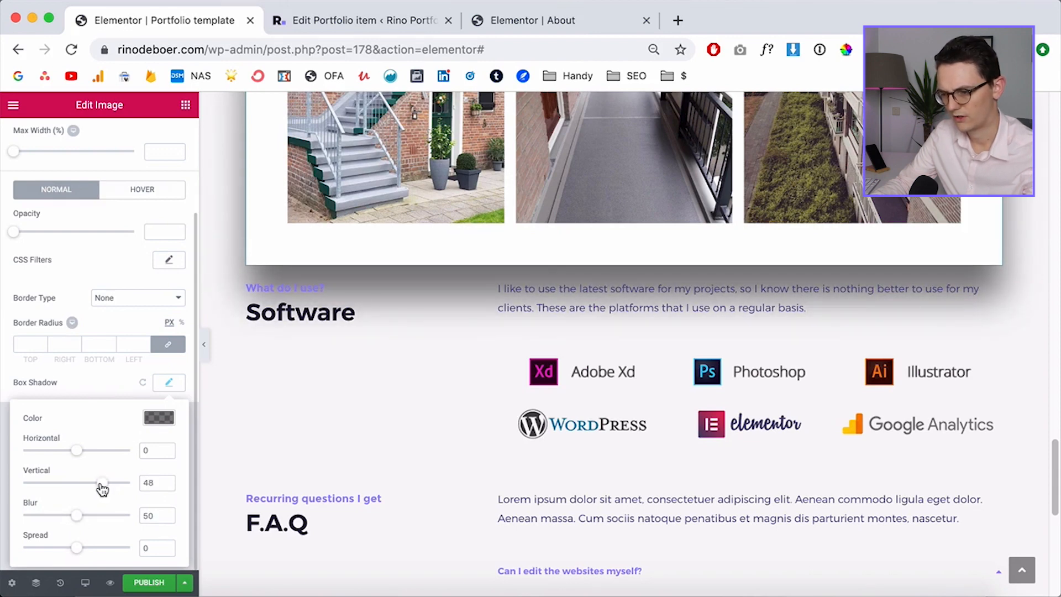
click(158, 418)
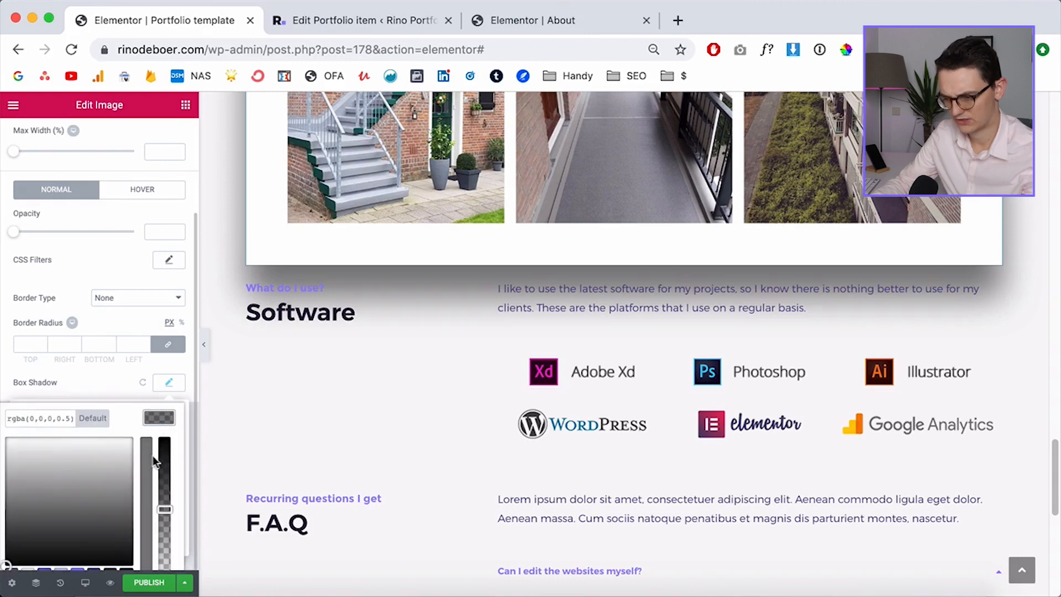
drag(165, 491, 167, 552)
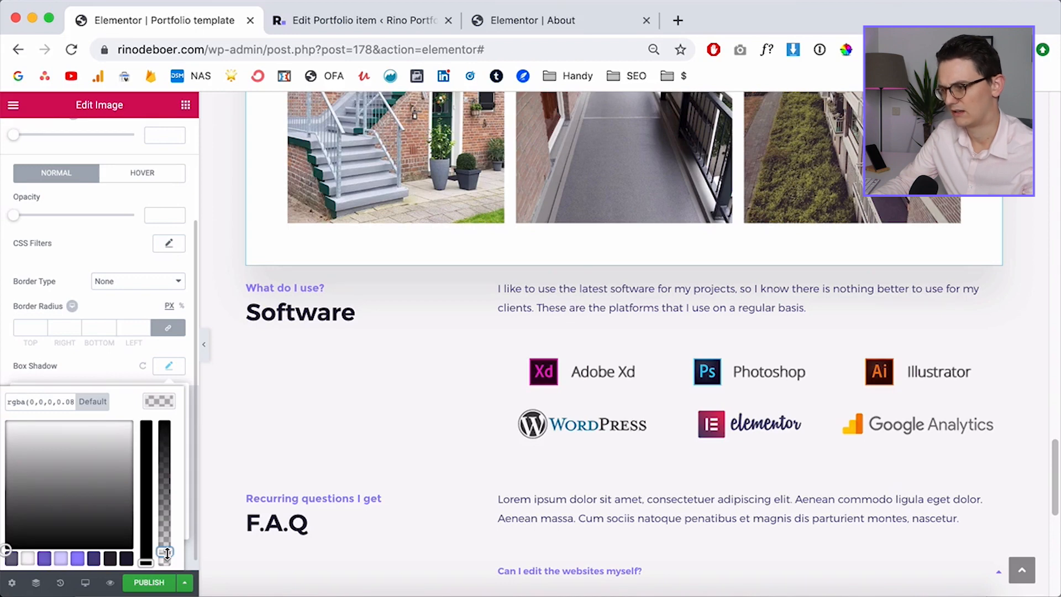
Give the big image a bottom margin of 100 px, with its margin sides unlinked
scroll(159, 173, up, 10)
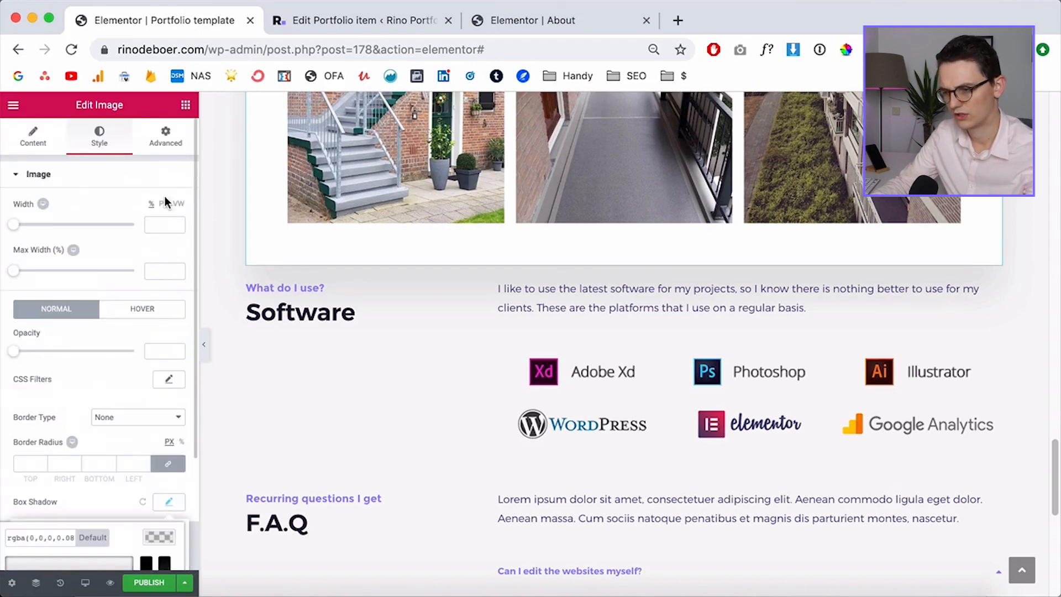
click(168, 145)
click(170, 227)
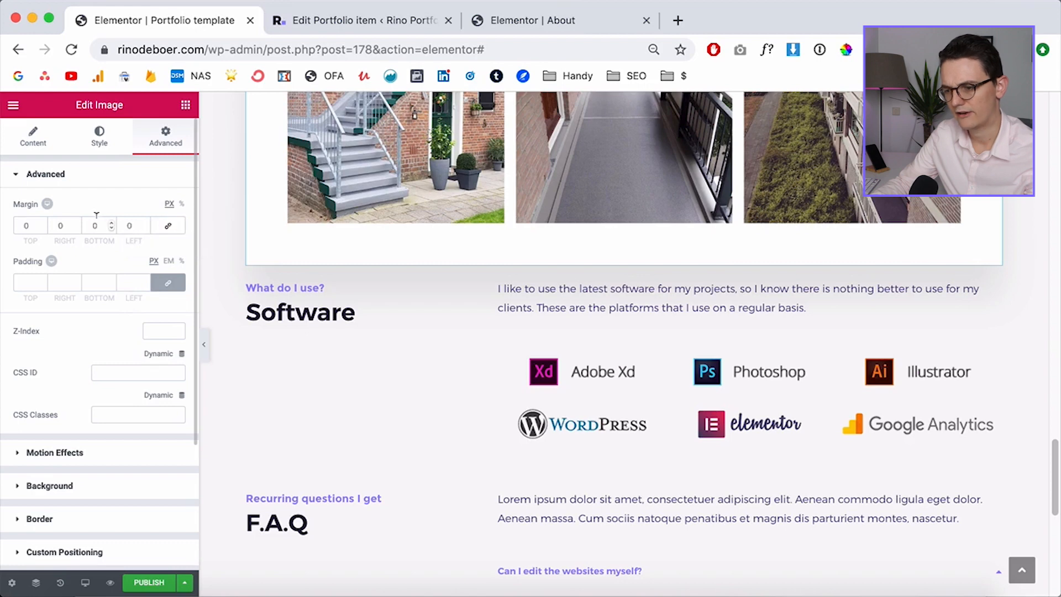
click(90, 224)
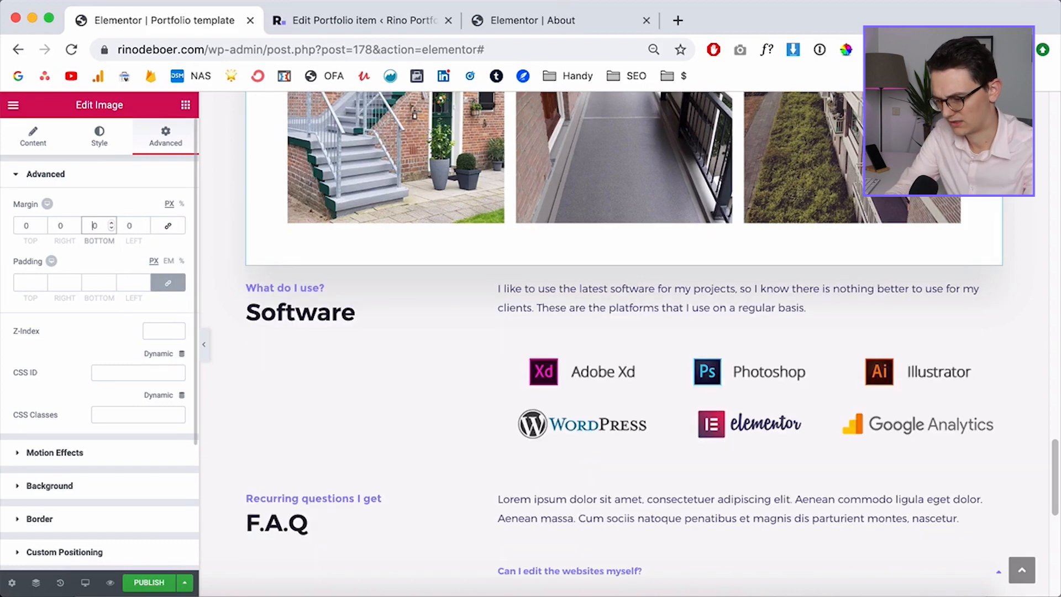
text(8)
key(BackSpace)
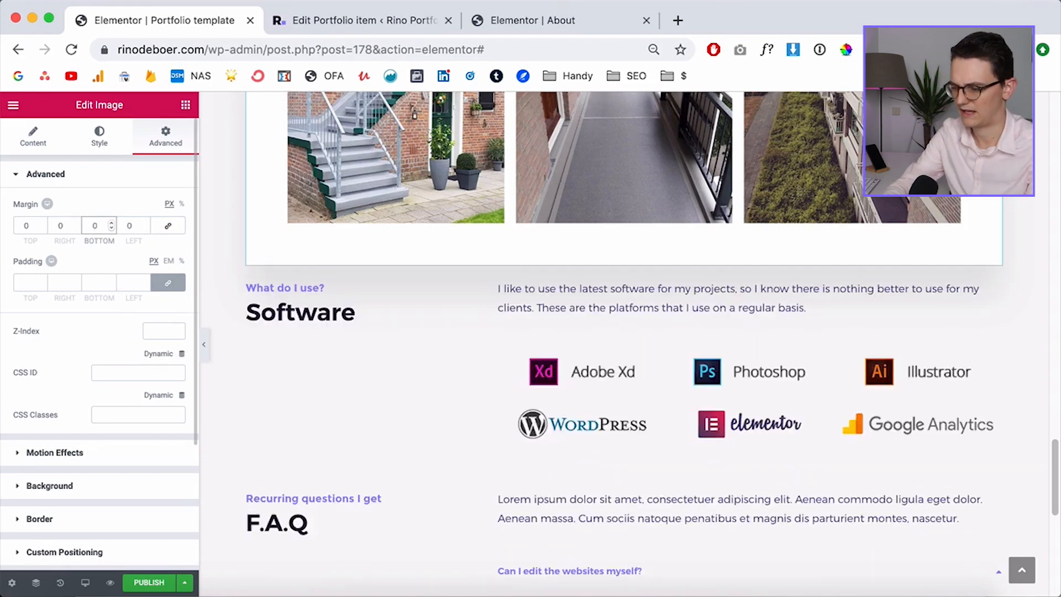
text(100)
scroll(977, 394, up, 5)
scroll(996, 374, down, 5)
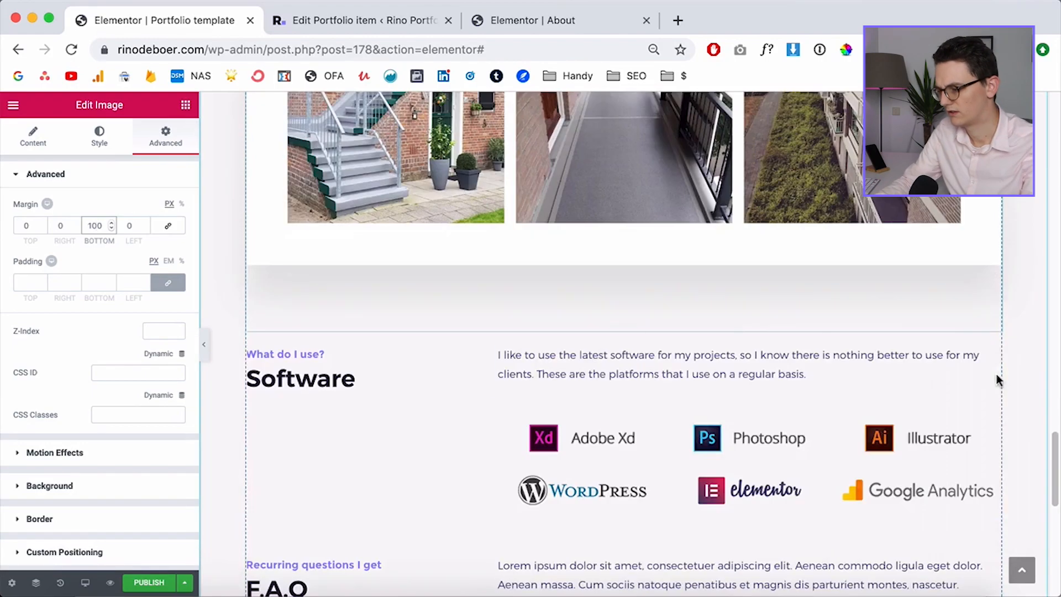
Set the image size of the big image below the project information to Full
scroll(939, 360, up, 15)
scroll(939, 360, up, 10)
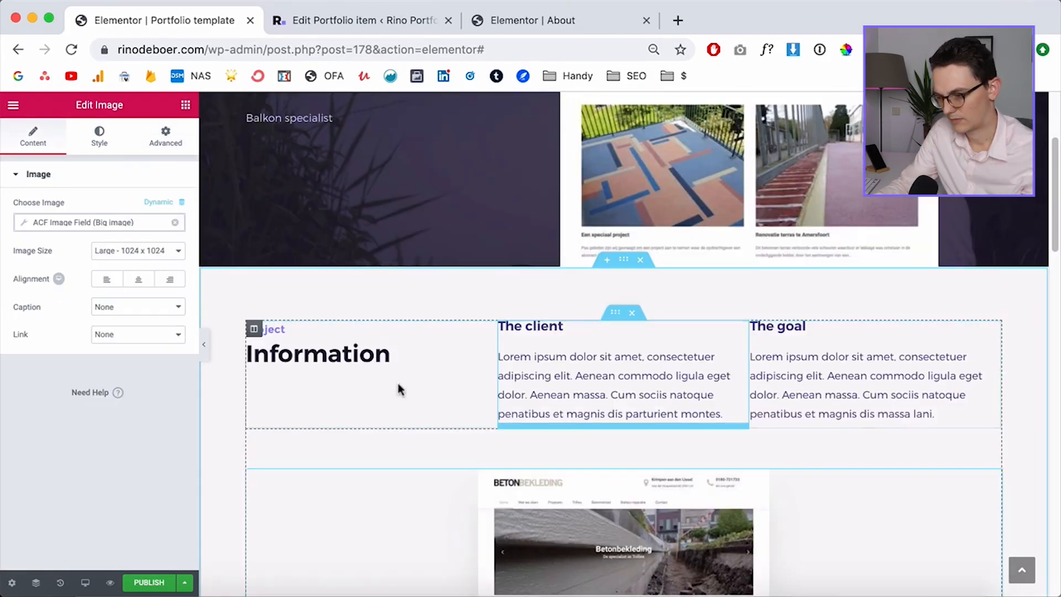
click(423, 351)
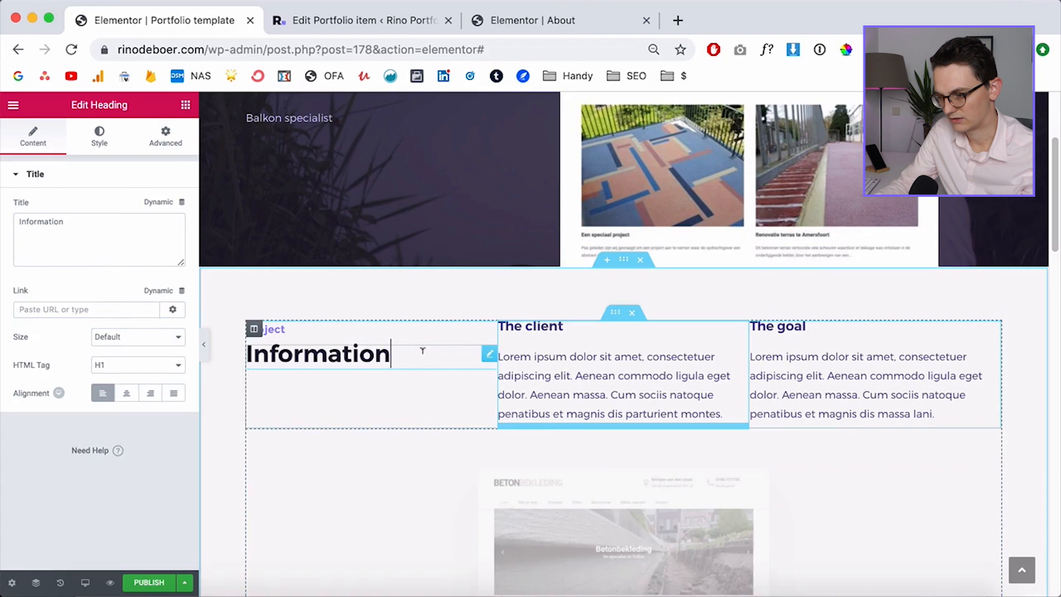
scroll(358, 337, down, 5)
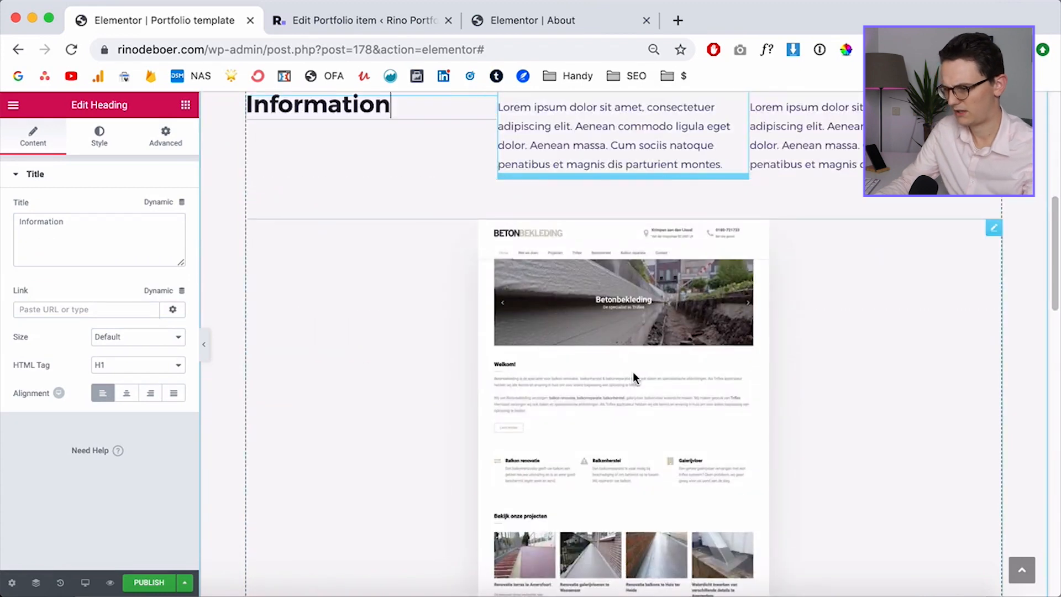
scroll(632, 378, down, 2)
click(574, 331)
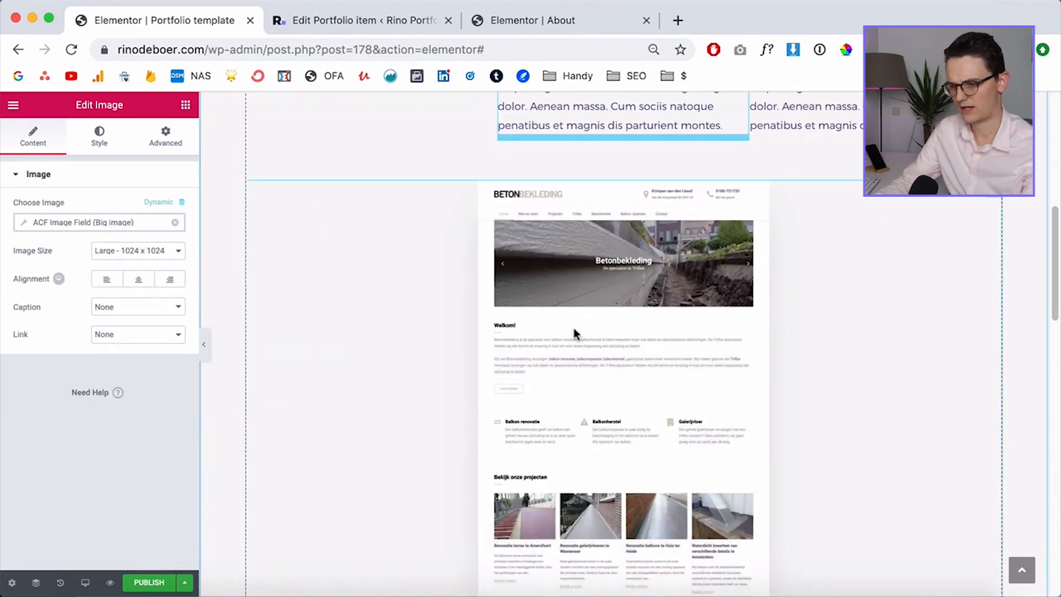
click(148, 255)
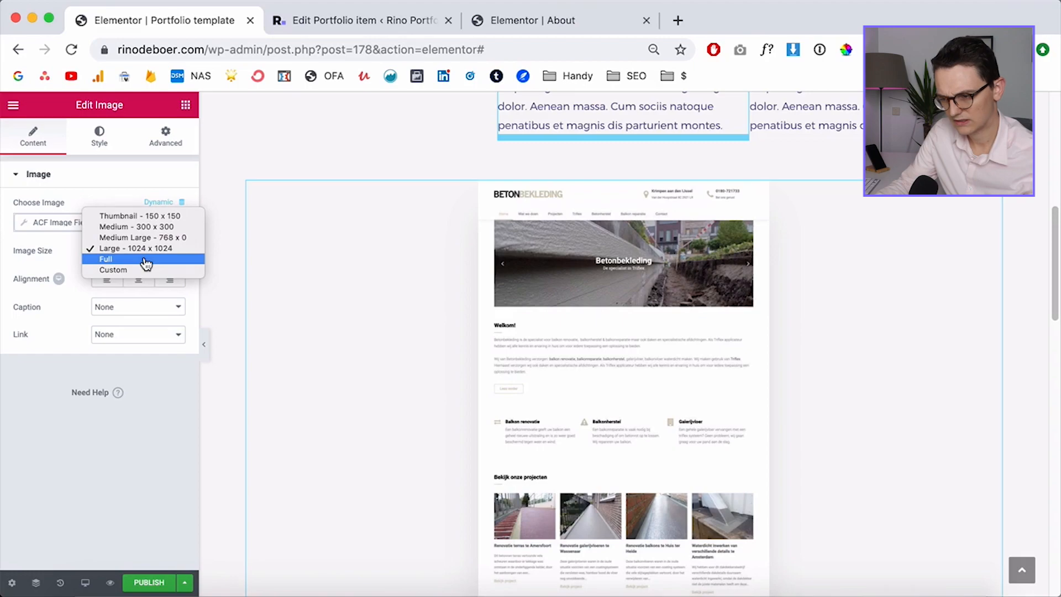
click(146, 260)
Check the template from the big image down through the Software and F.A.Q blocks and back up to the Information section
scroll(317, 324, down, 6)
scroll(317, 323, down, 20)
scroll(317, 323, up, 4)
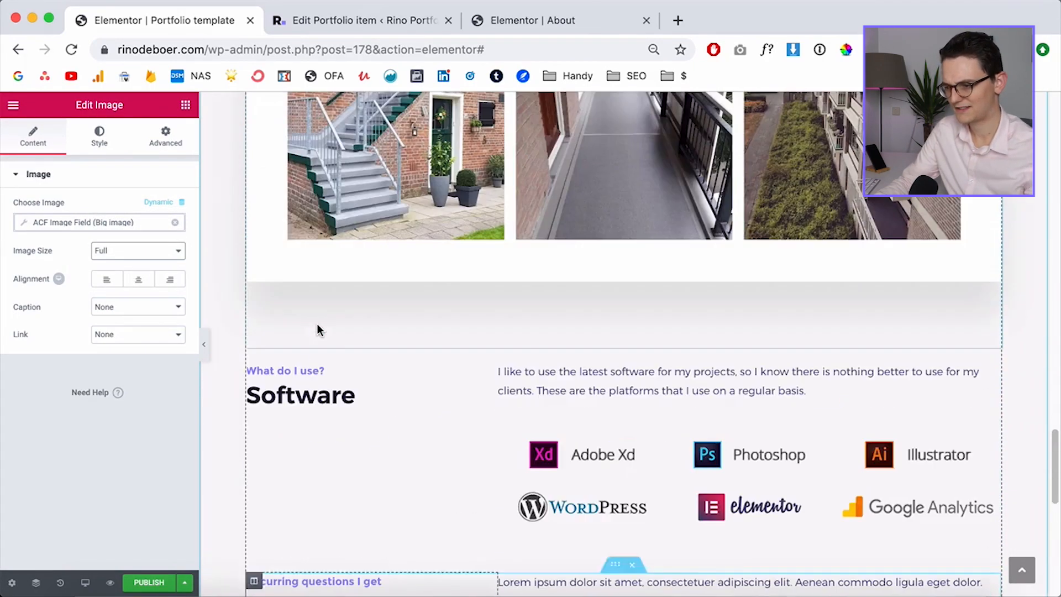
scroll(321, 343, down, 10)
scroll(348, 392, up, 6)
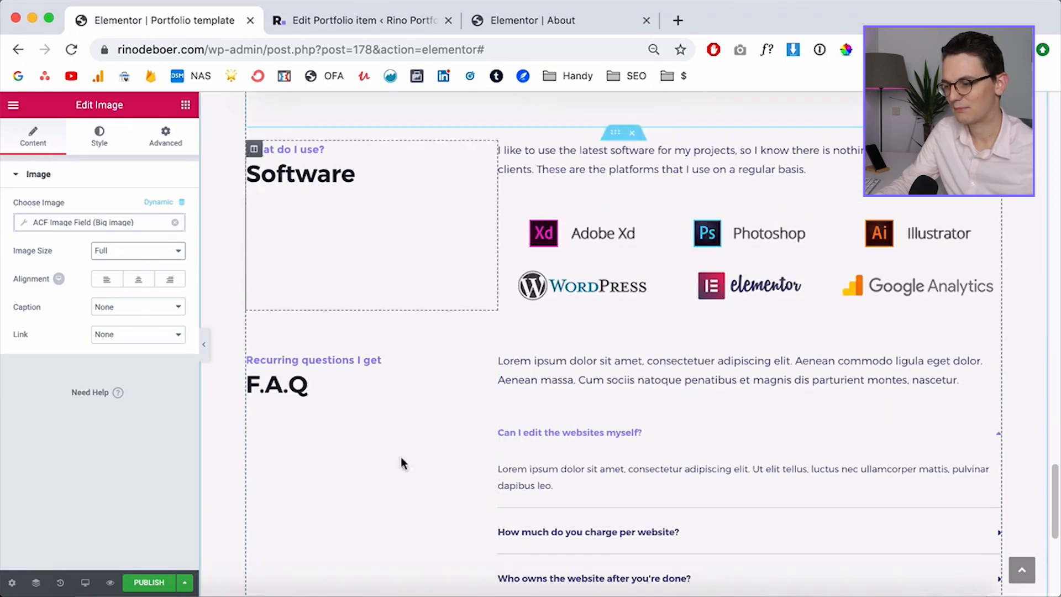
scroll(352, 402, up, 5)
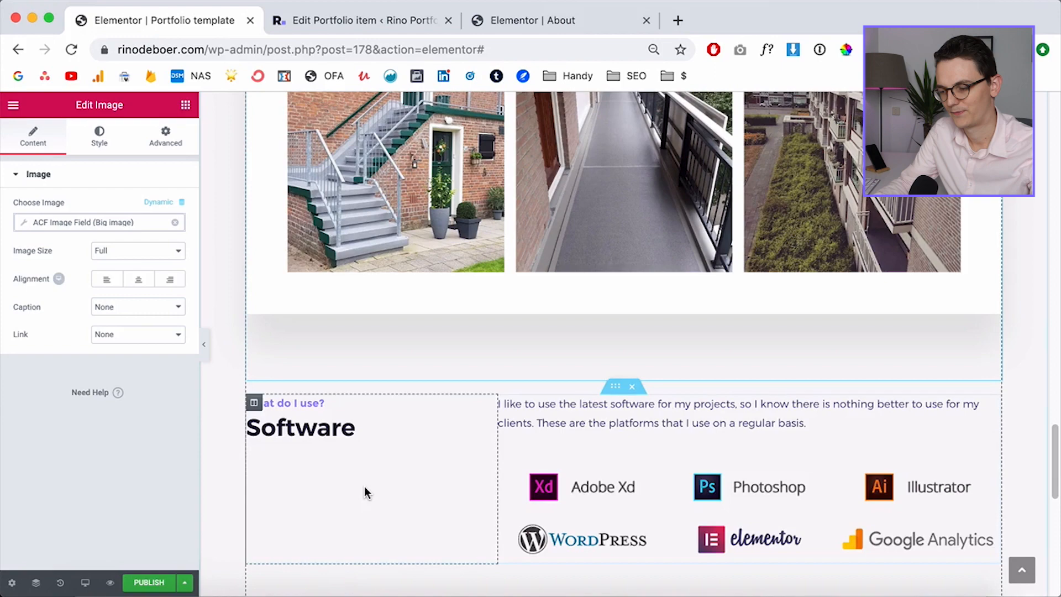
scroll(363, 486, up, 10)
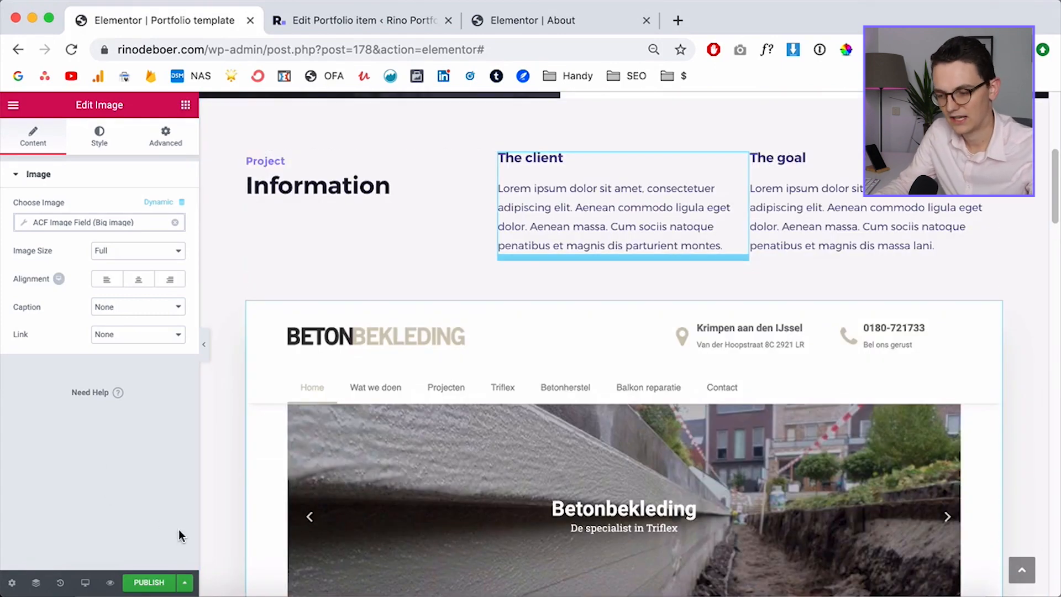
Publish the template with the display condition Include, Portfolio, All
click(149, 582)
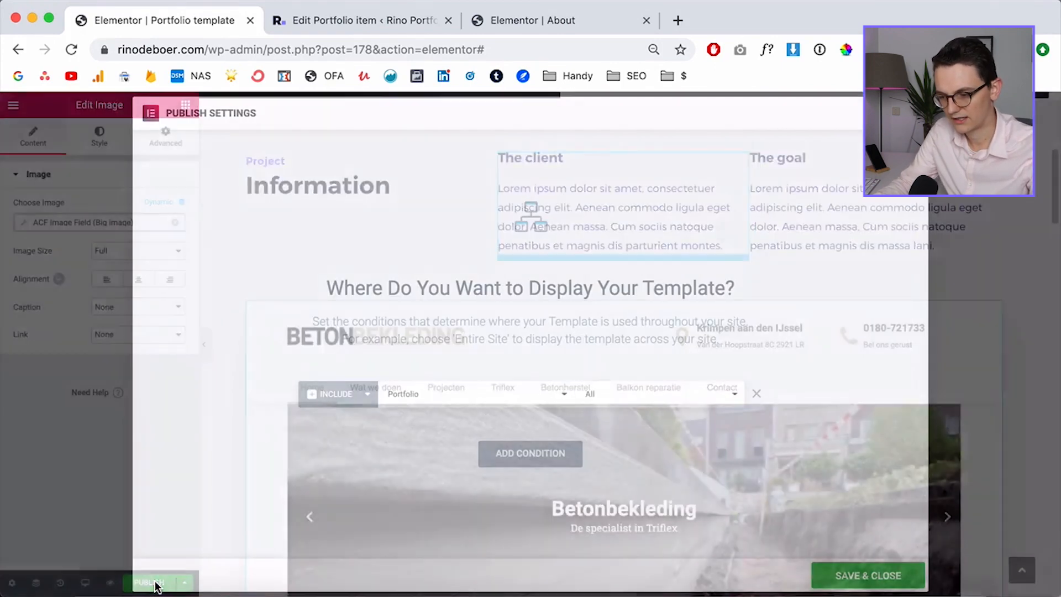
click(455, 398)
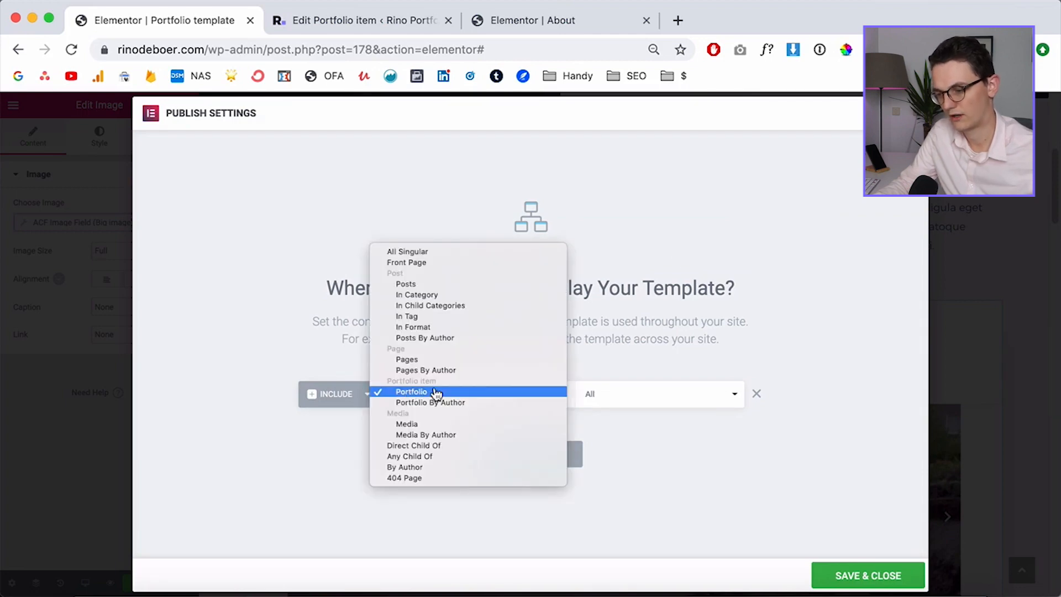
click(429, 394)
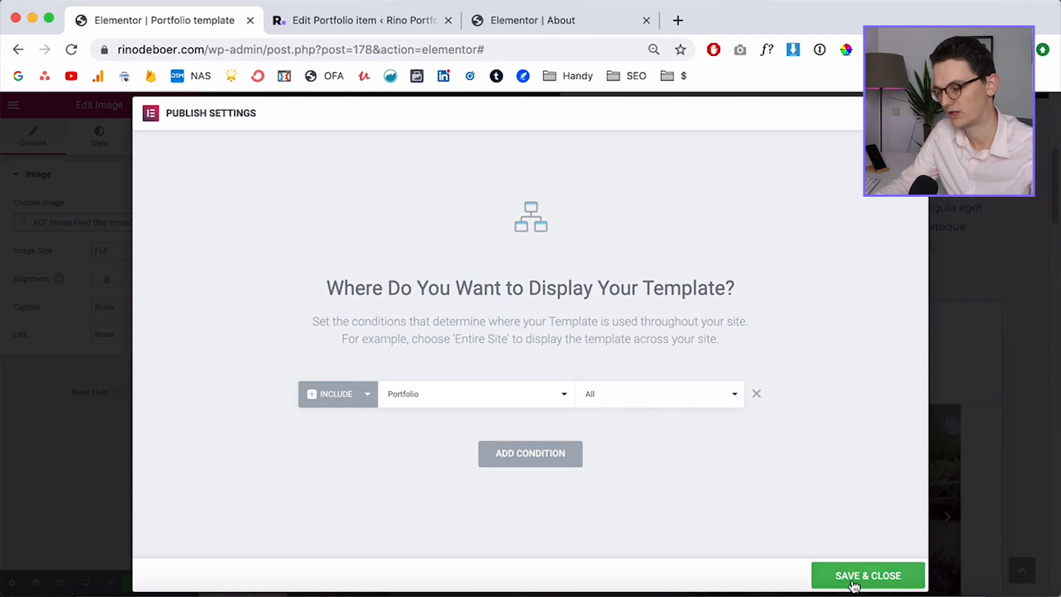
click(884, 577)
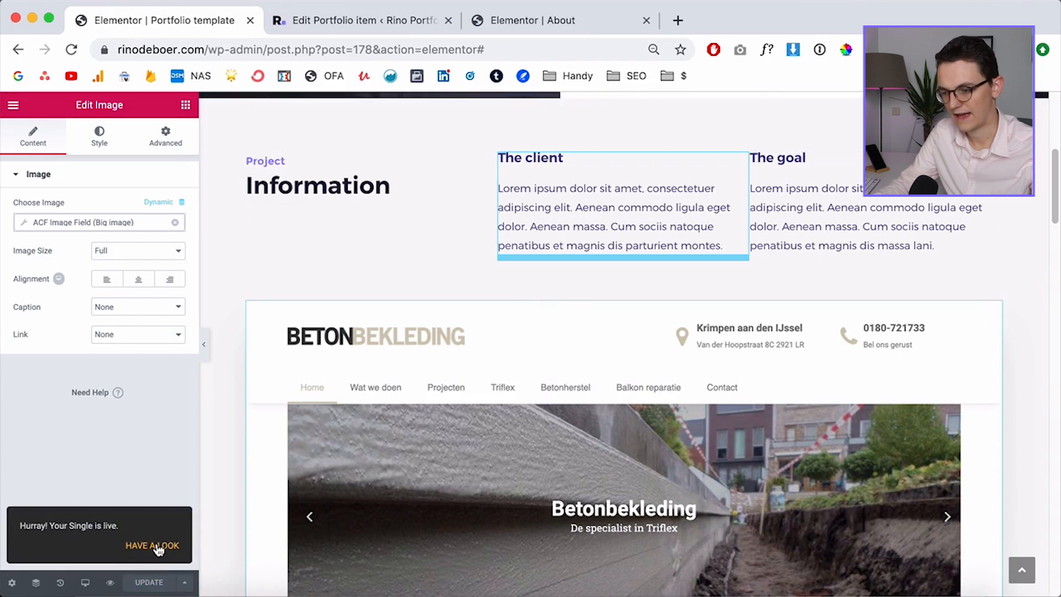
Open the live view of the published template and examine its hero, information texts and lower sections
click(155, 546)
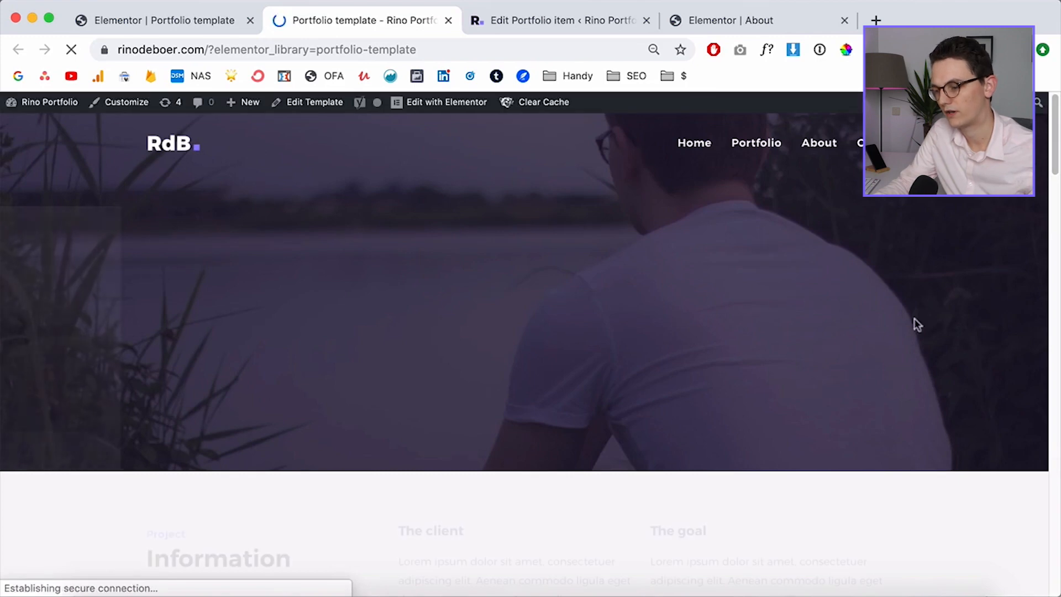
drag(162, 248, 221, 322)
click(402, 358)
scroll(402, 354, down, 6)
drag(446, 243, 502, 293)
scroll(506, 299, down, 15)
scroll(499, 289, up, 20)
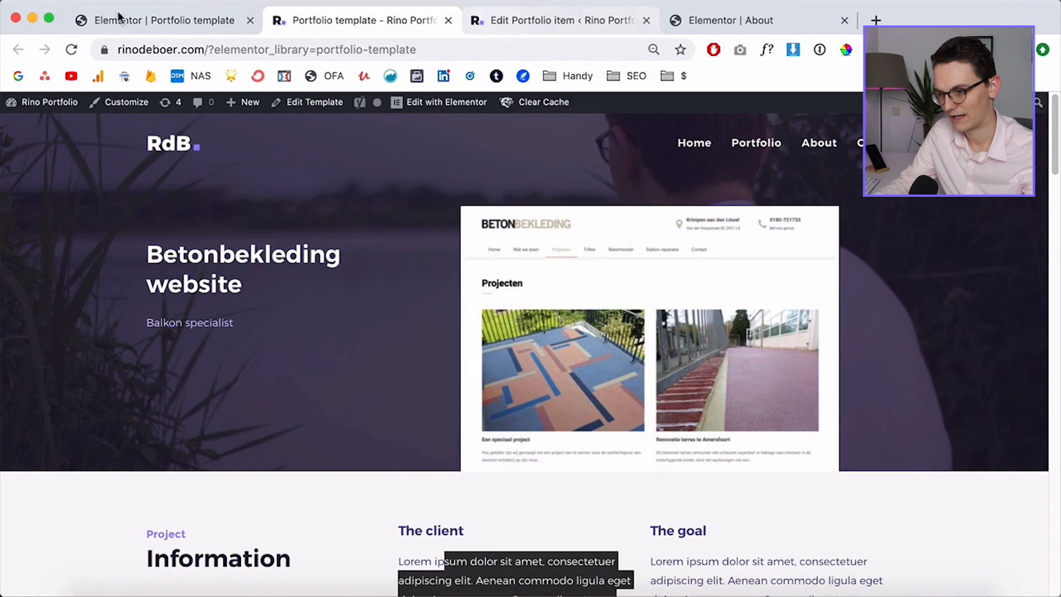
Go to the list of all portfolio items and view the Adrianmotion website item in a new tab
click(498, 21)
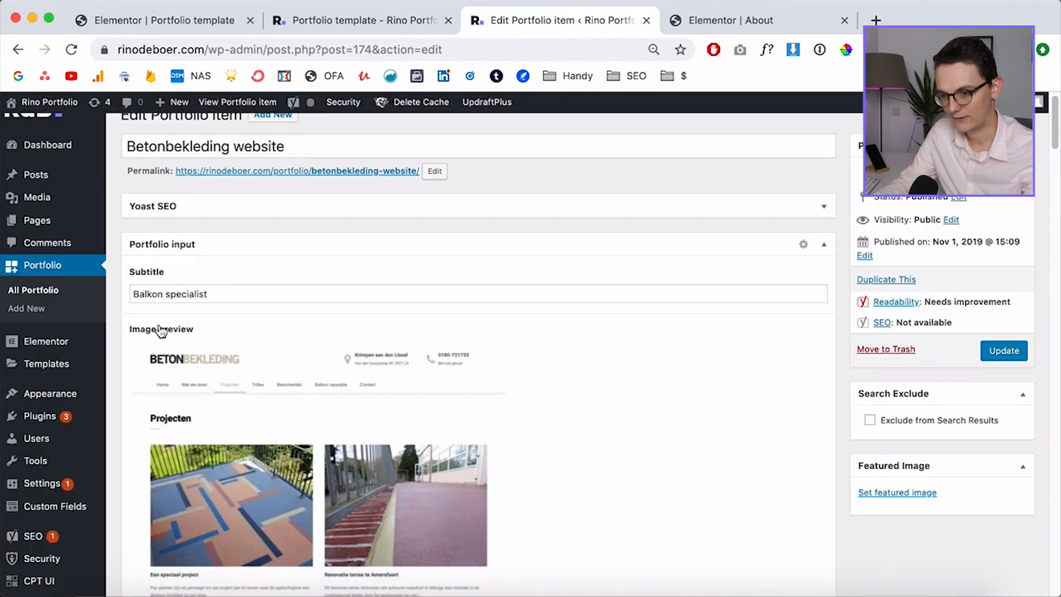
scroll(160, 330, up, 1)
click(33, 311)
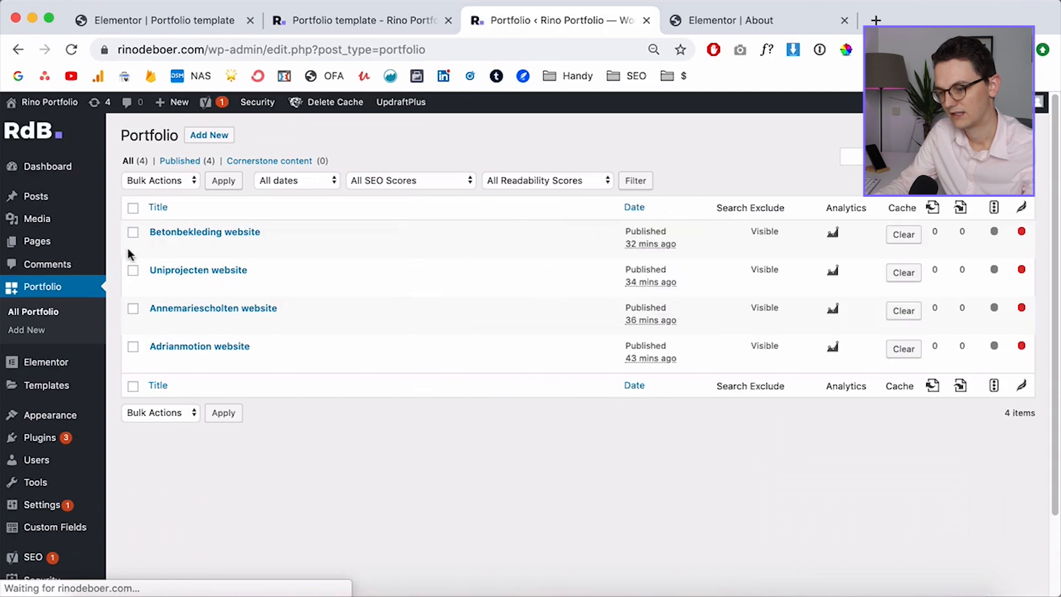
super+click(264, 361)
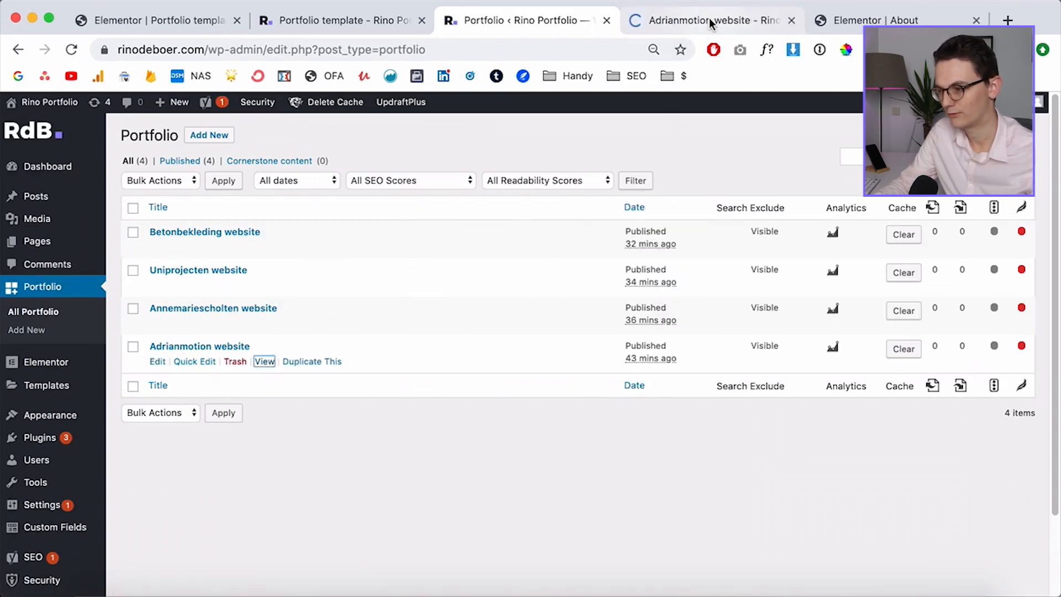
click(711, 22)
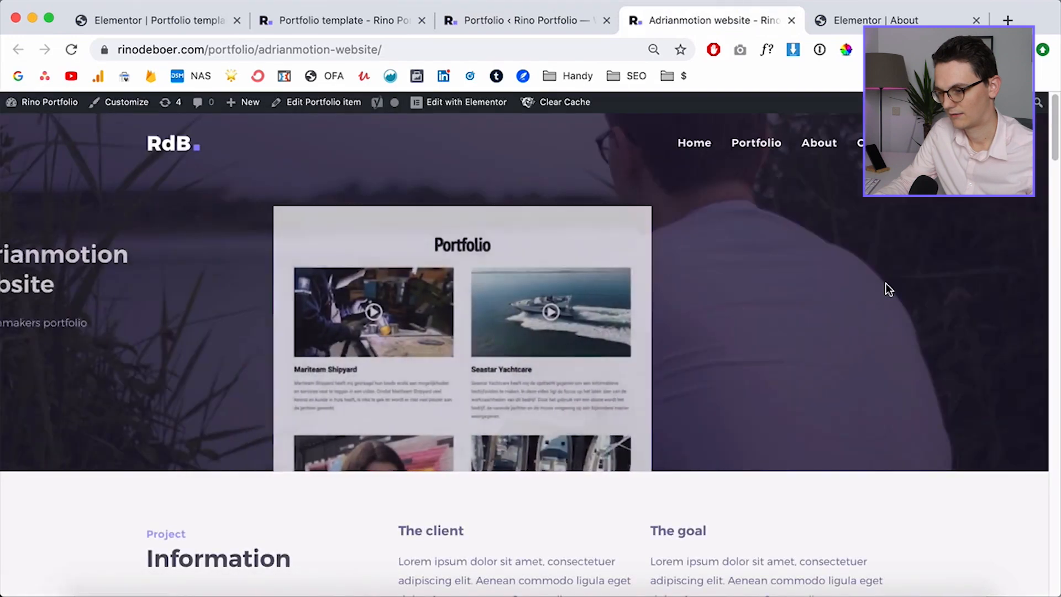
scroll(929, 264, down, 1)
scroll(929, 264, up, 1)
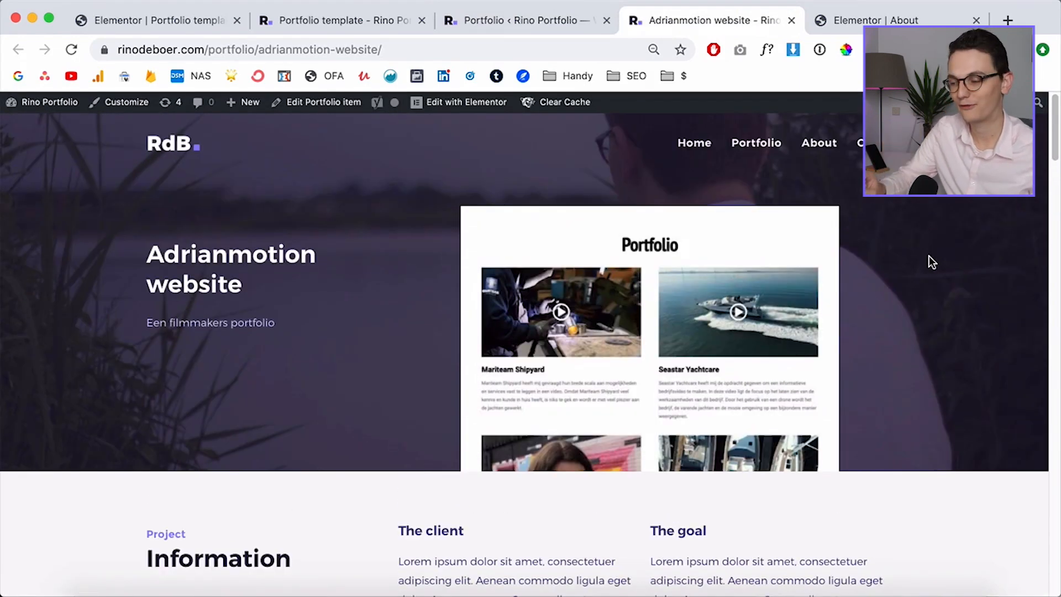
Examine the Adrianmotion item's page from the hero down to the end of its big image
click(492, 21)
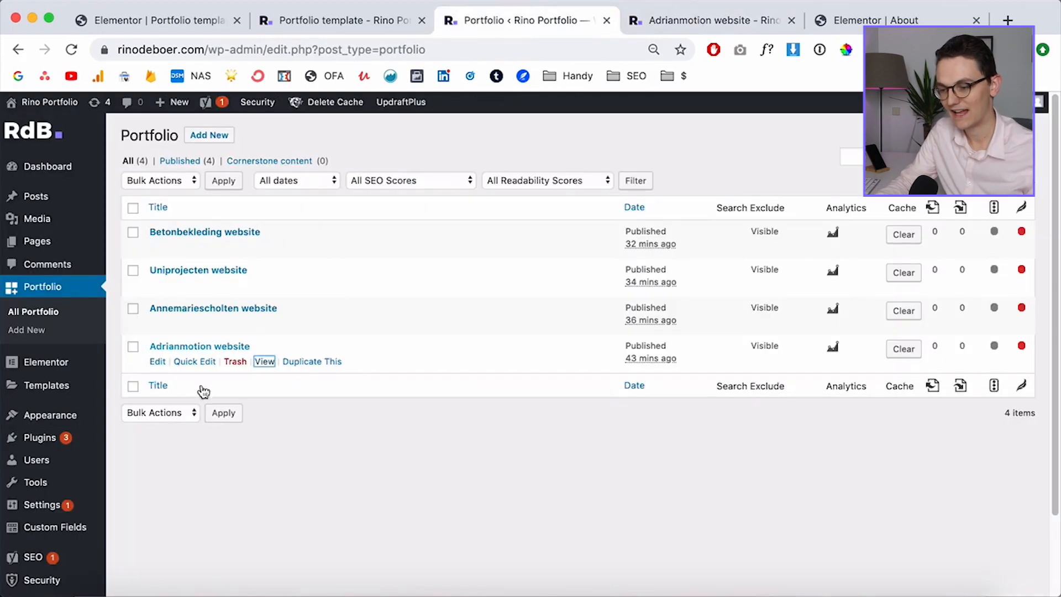
click(694, 18)
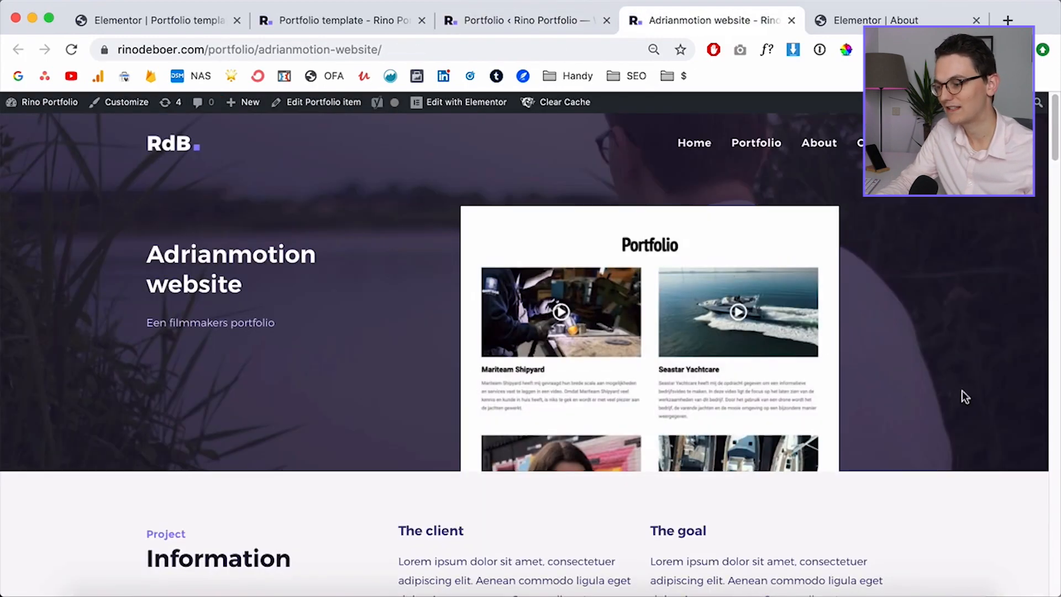
scroll(954, 376, down, 5)
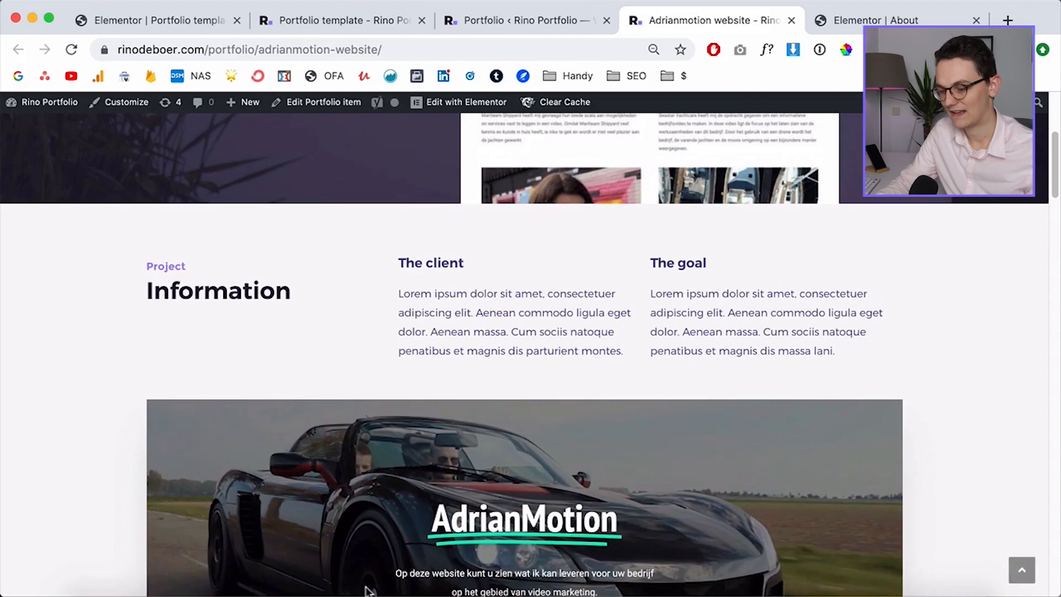
scroll(987, 331, down, 2)
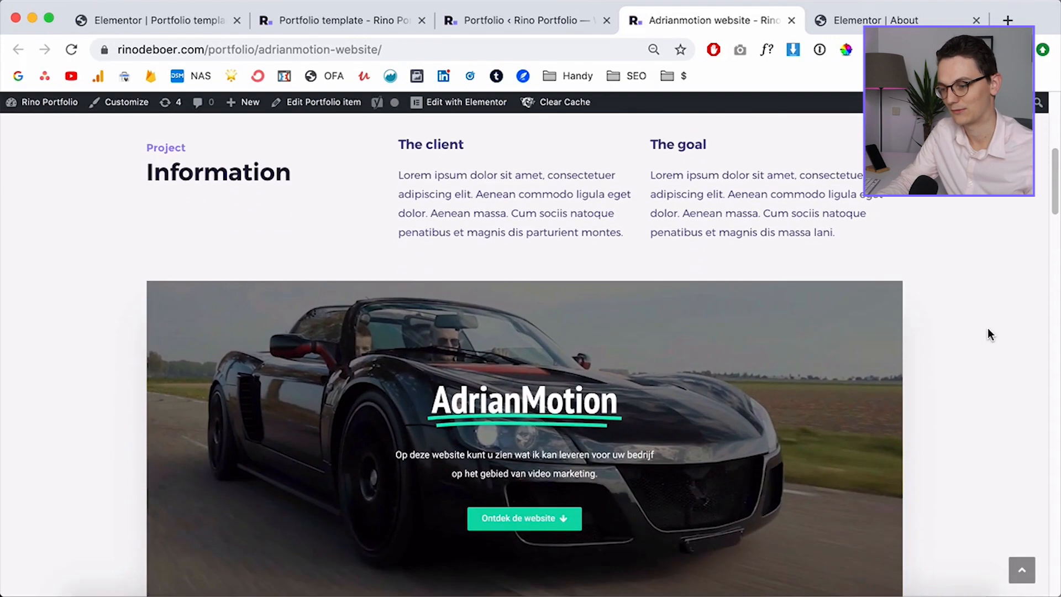
scroll(981, 320, down, 7)
scroll(981, 313, down, 15)
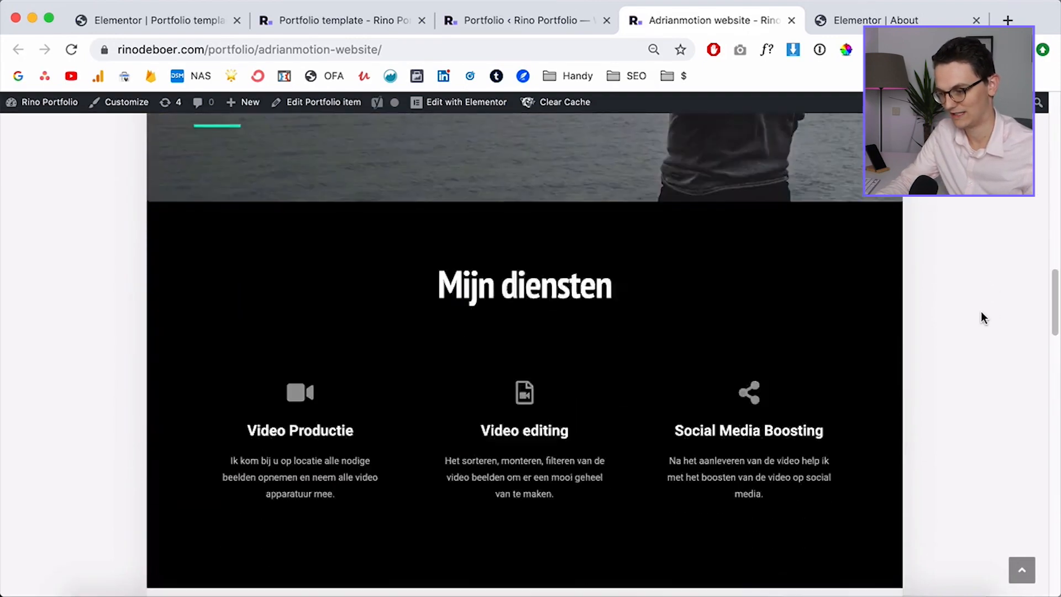
scroll(980, 317, down, 8)
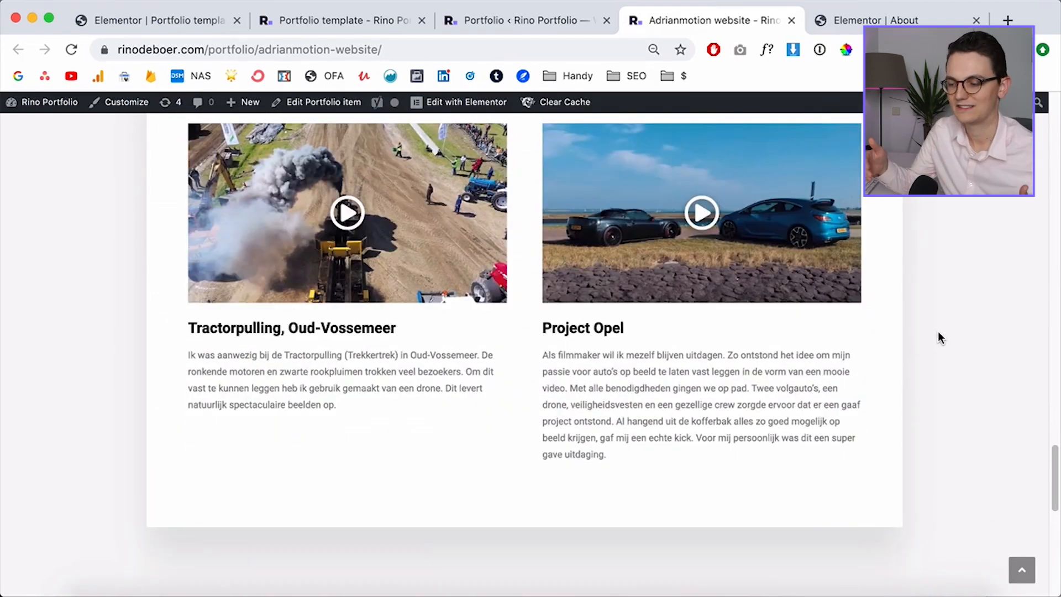
Return to the live template view and compare its upper part with the portfolio layout in Adobe XD
click(356, 18)
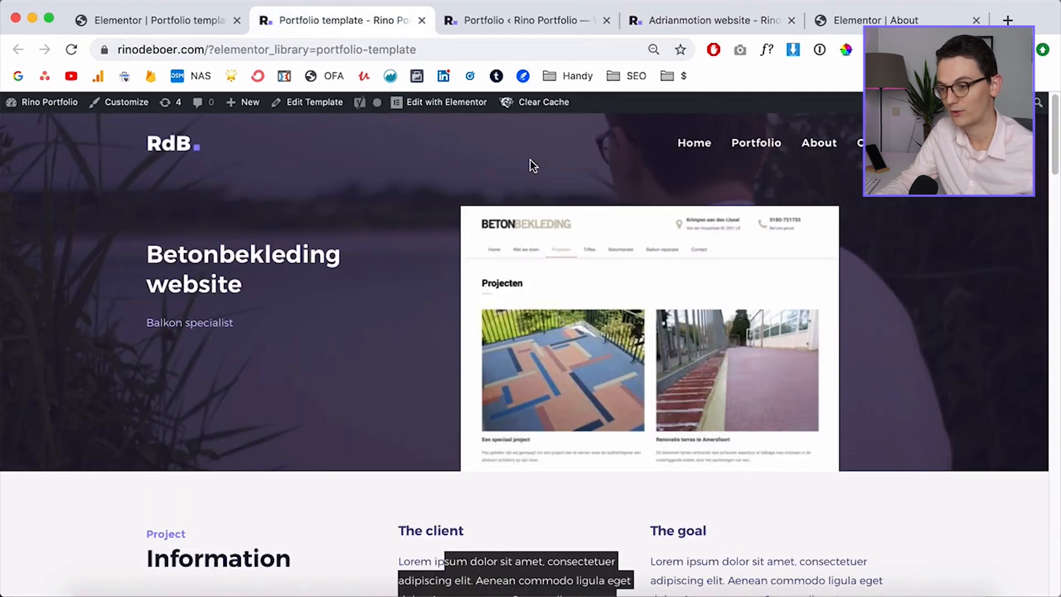
click(611, 280)
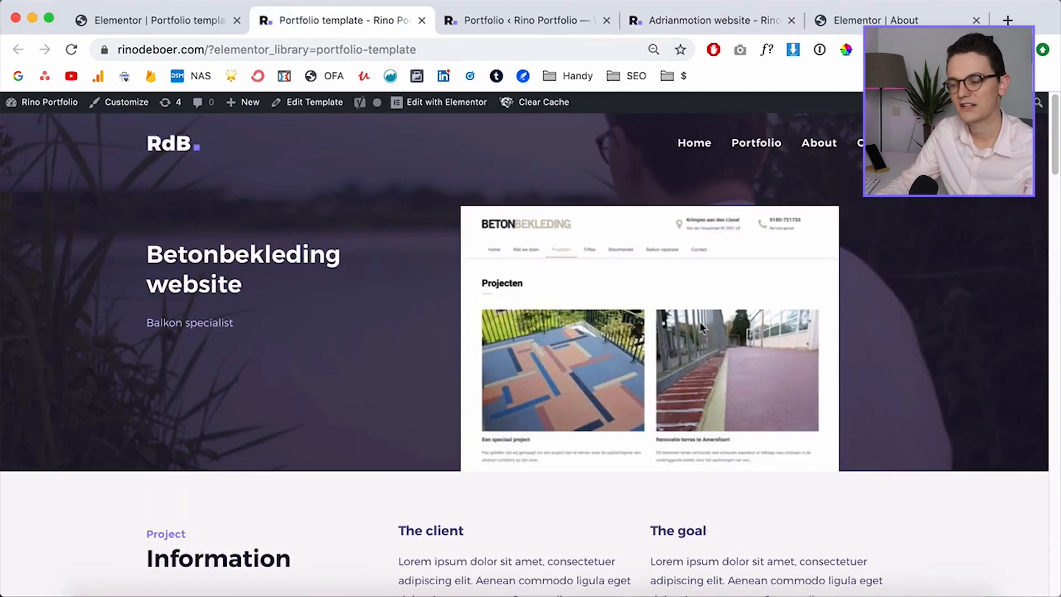
click(293, 595)
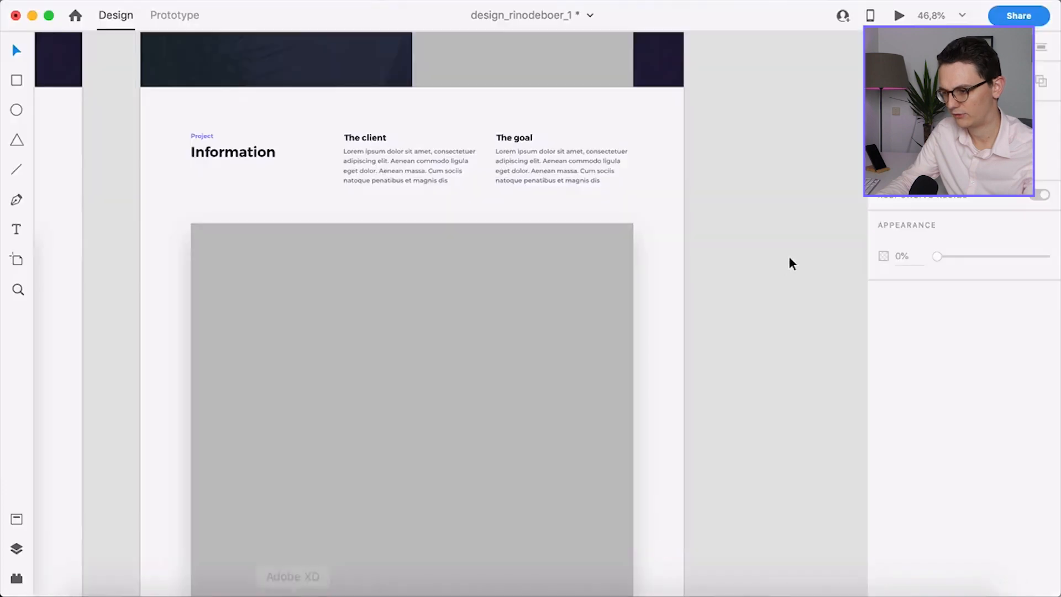
scroll(644, 238, up, 5)
key(super+Tab)
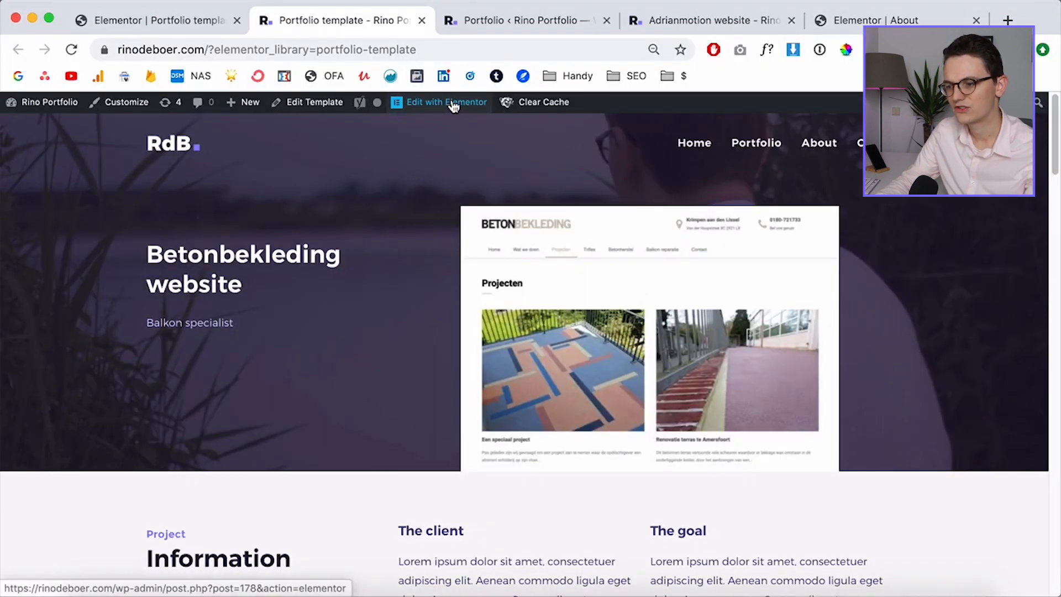
Align the hero's preview image to the right in the Elementor portfolio template and update the template
click(183, 25)
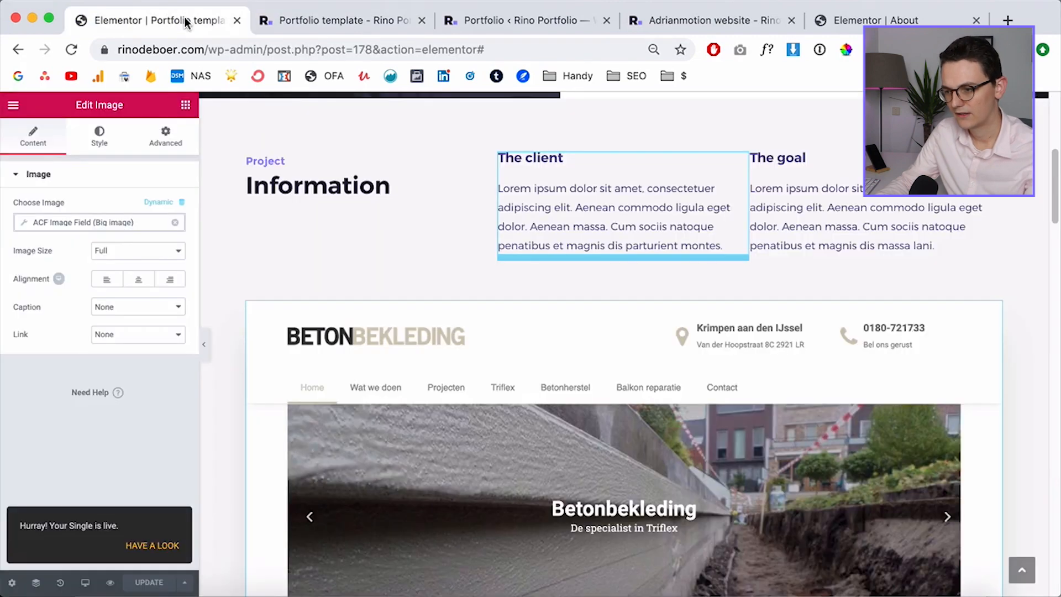
scroll(590, 322, up, 1)
scroll(591, 322, up, 5)
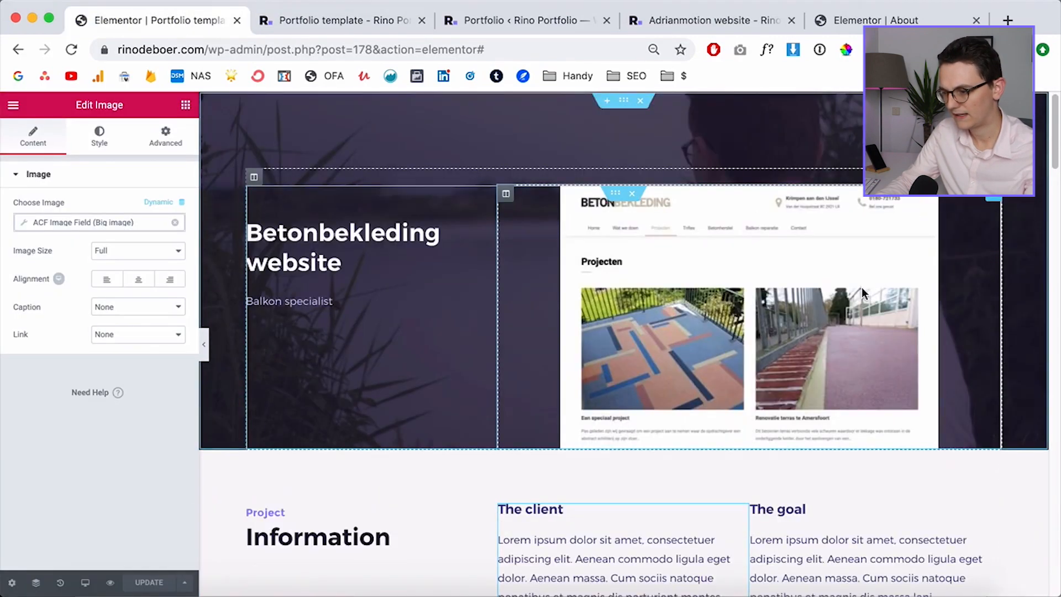
click(172, 282)
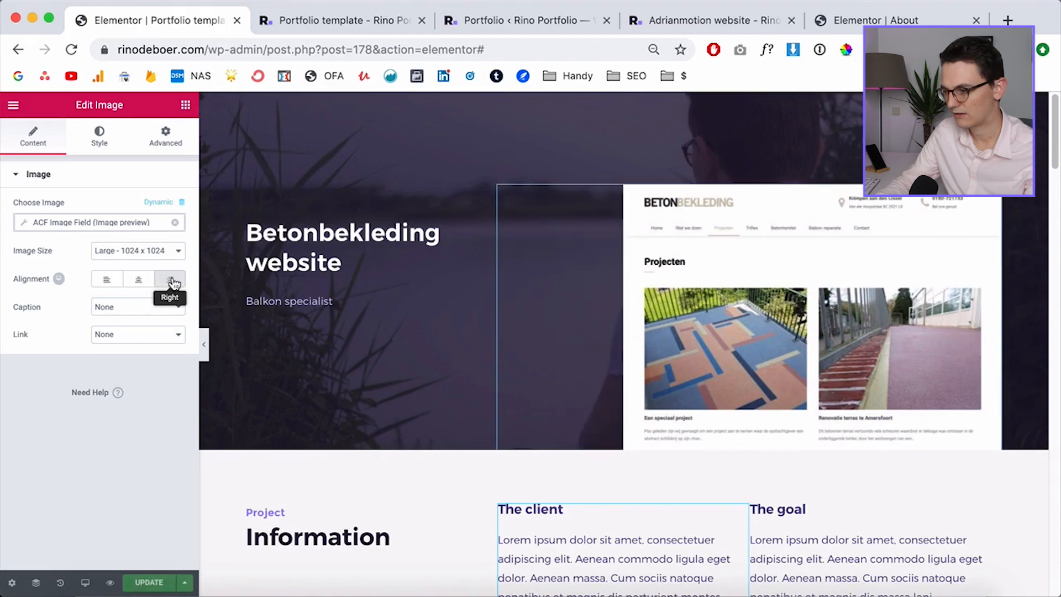
click(149, 584)
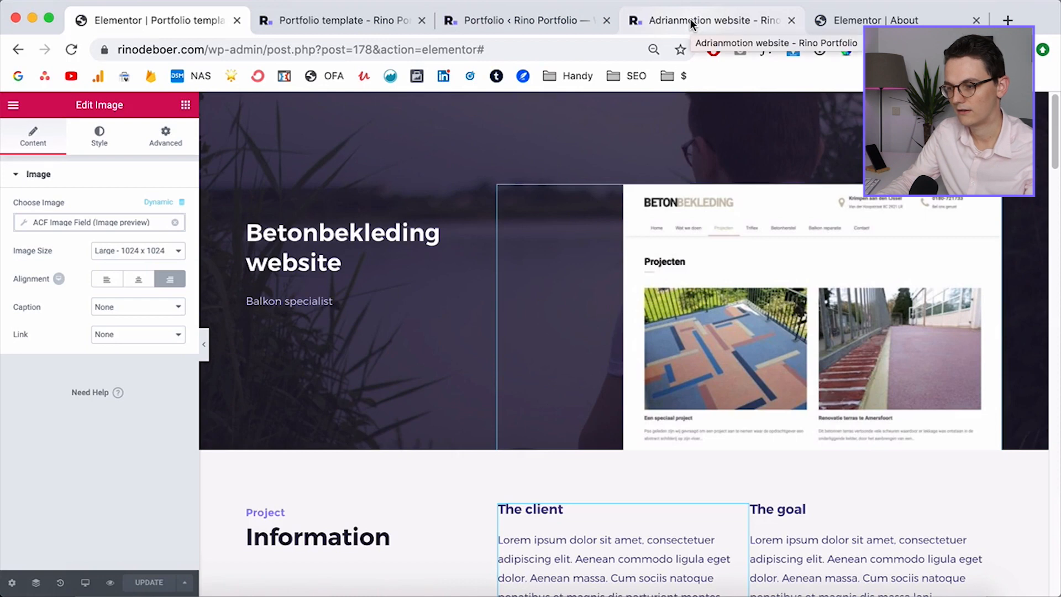
Open the updated template's preview on the Betonbekleding item and check the hero of the Adrianmotion item's page
mouse_move(111, 583)
click(151, 550)
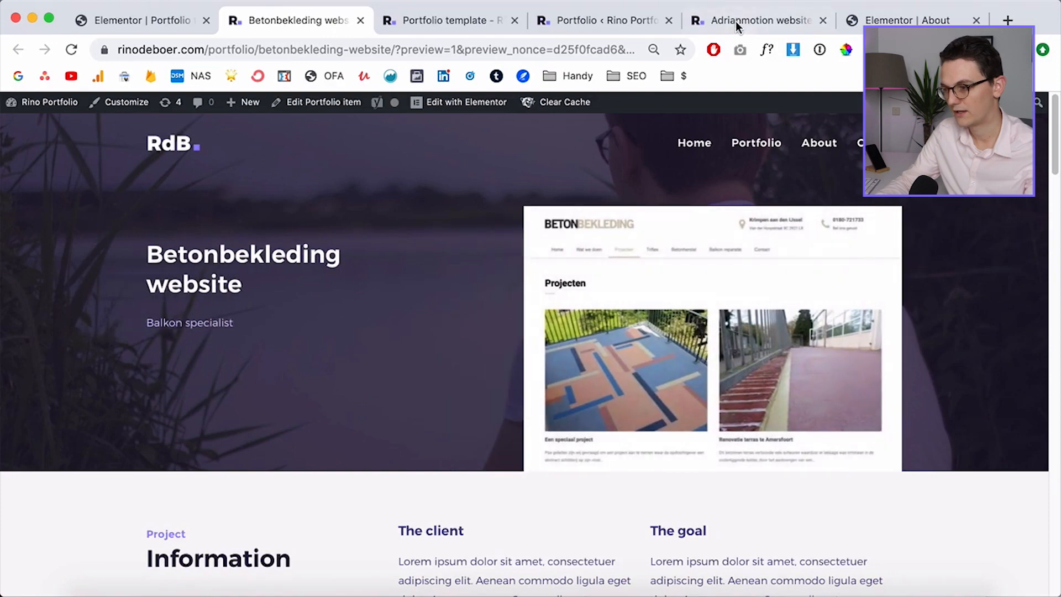
click(735, 20)
scroll(843, 354, up, 20)
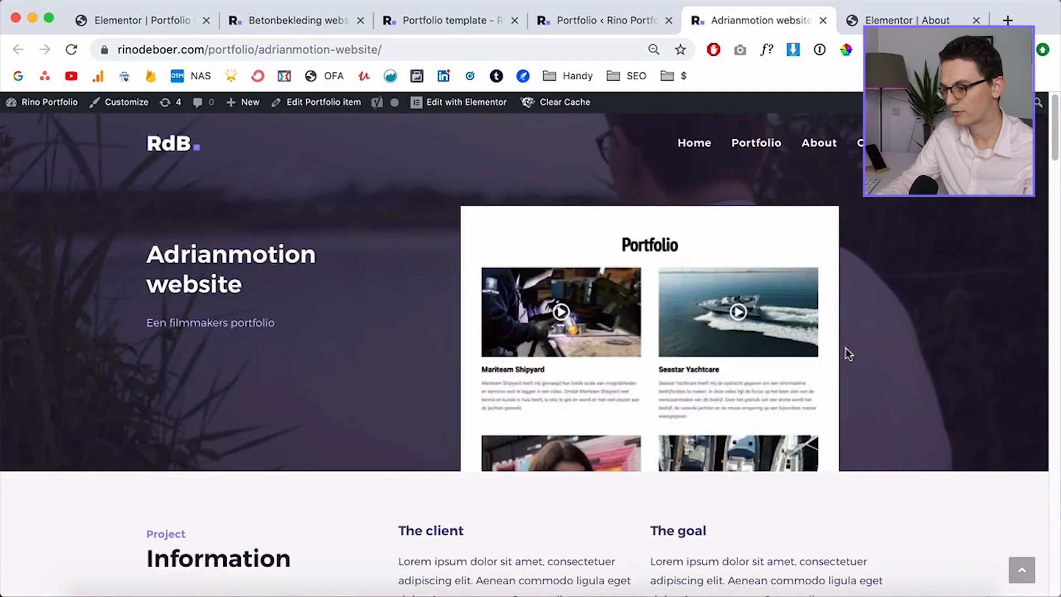